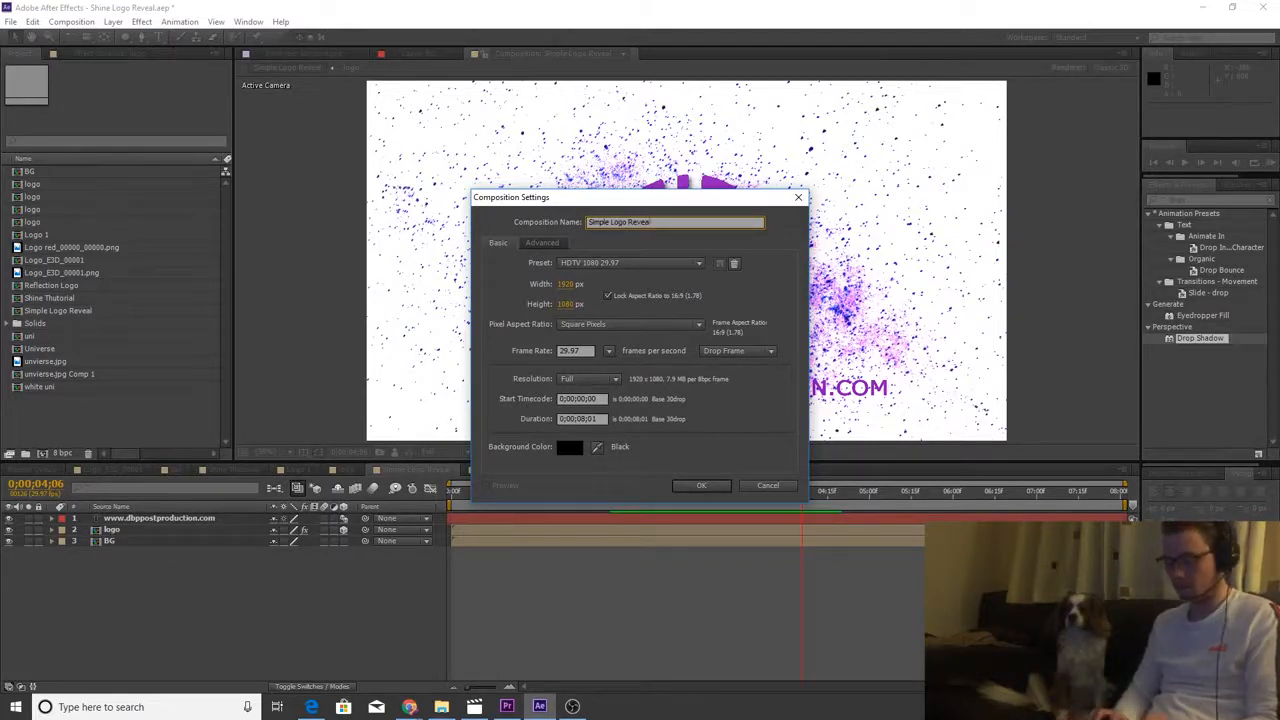
- Create the 1920 x 1080 composition Simple Logo Reveal and add a full-size dark grey solid named mask
key(Return)
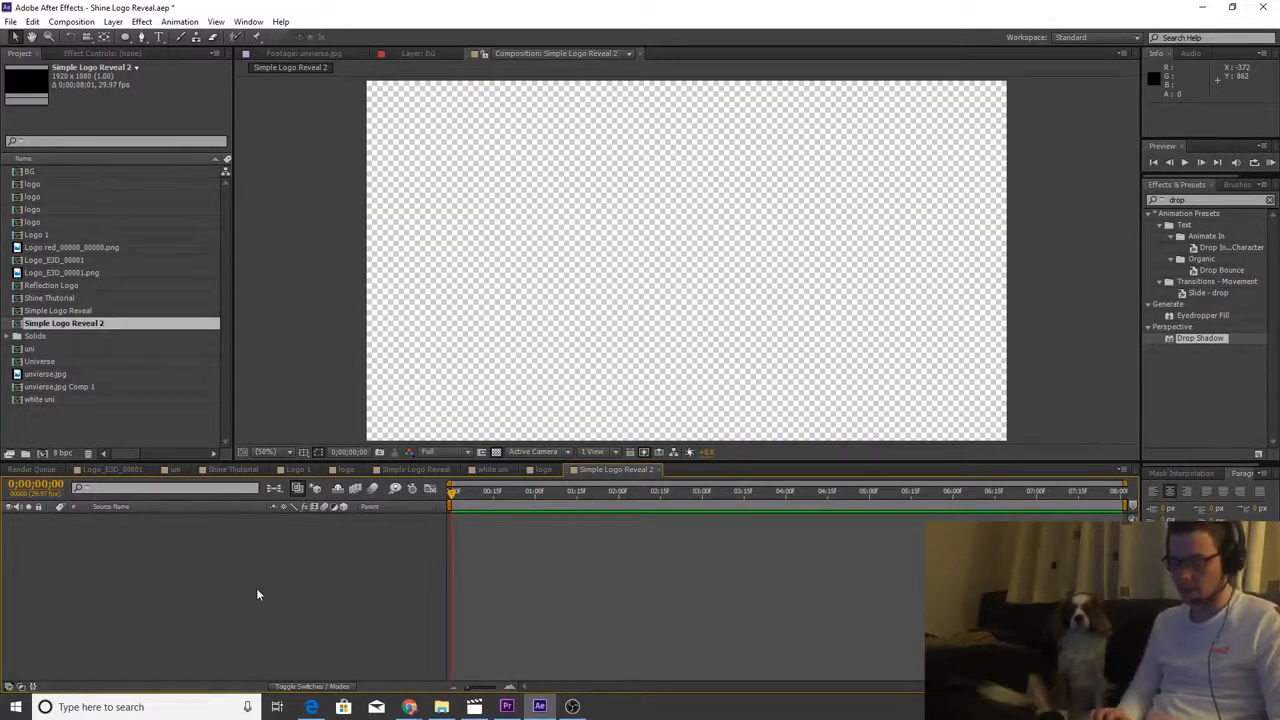
key(ctrl+y)
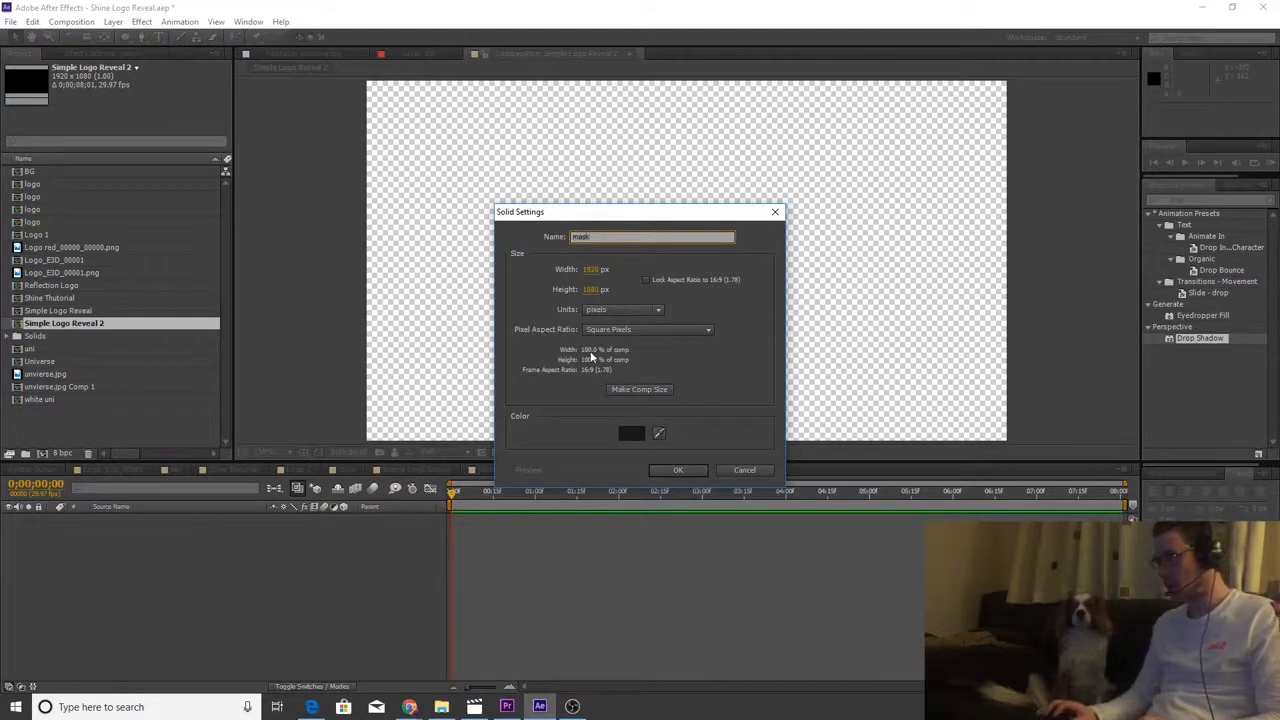
click(678, 470)
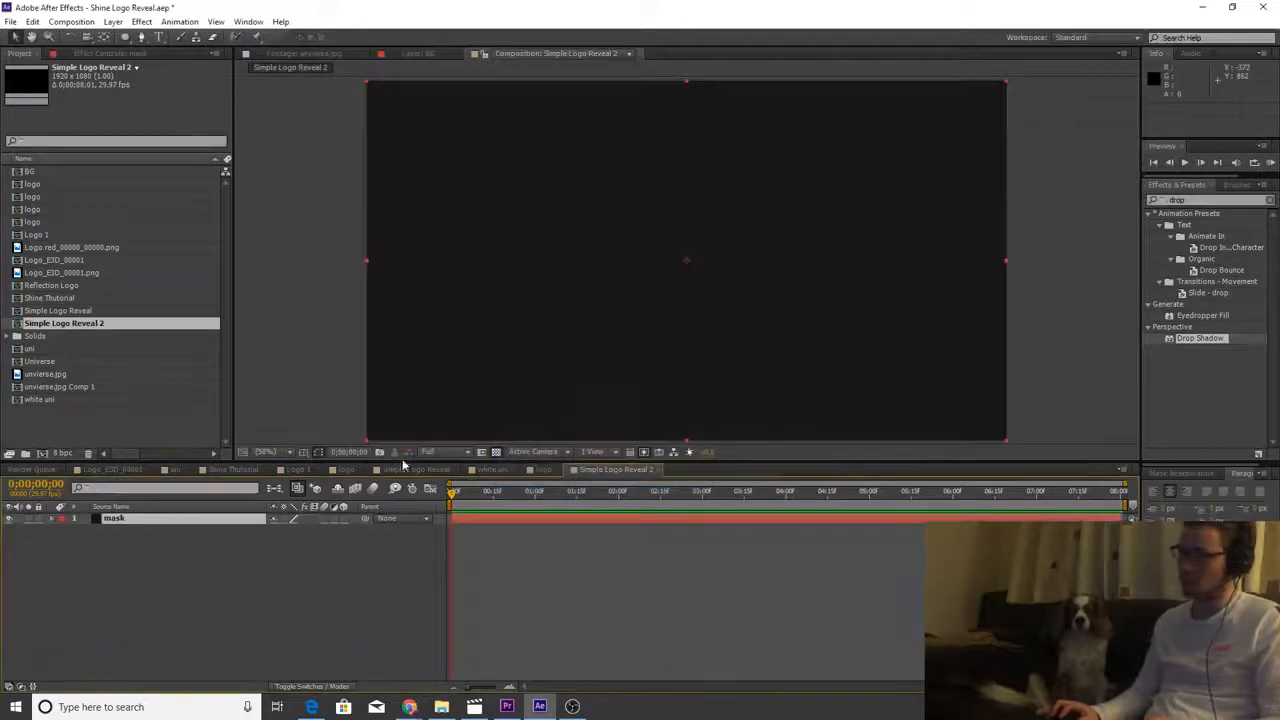
click(401, 574)
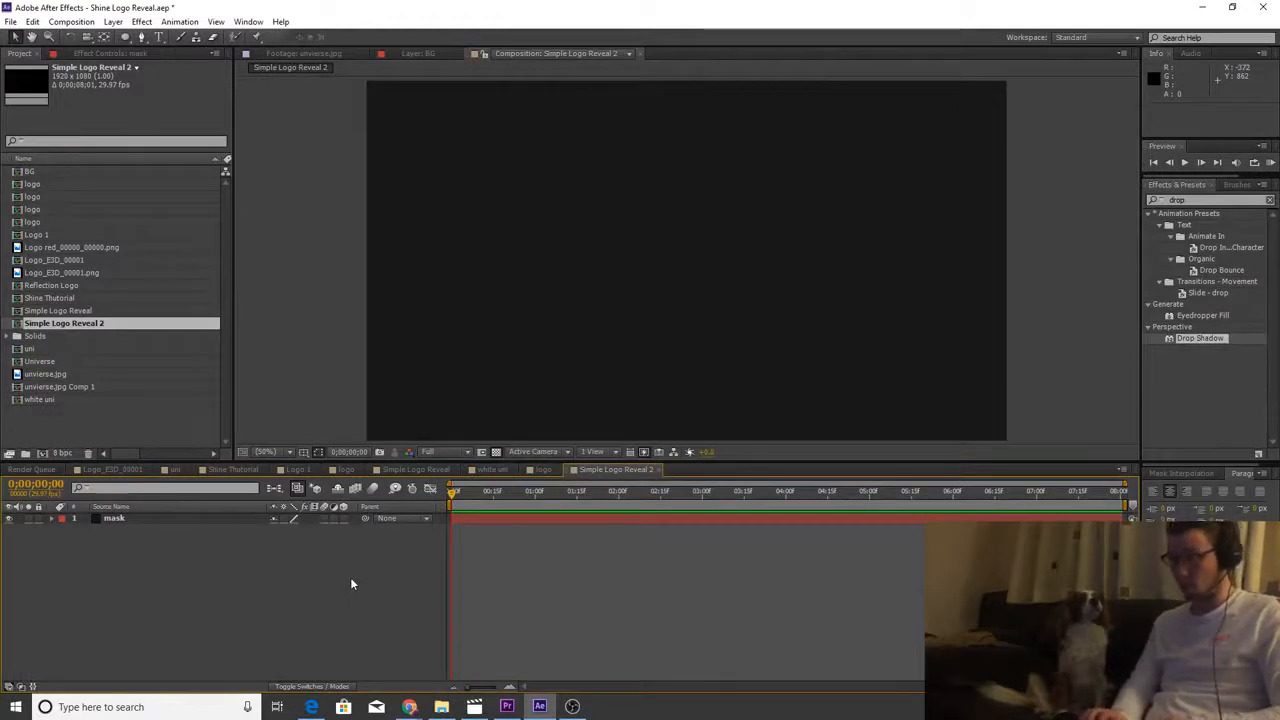
- Add a dark blue (0A0D84) solid named BG and place it beneath the mask layer
key(ctrl+y)
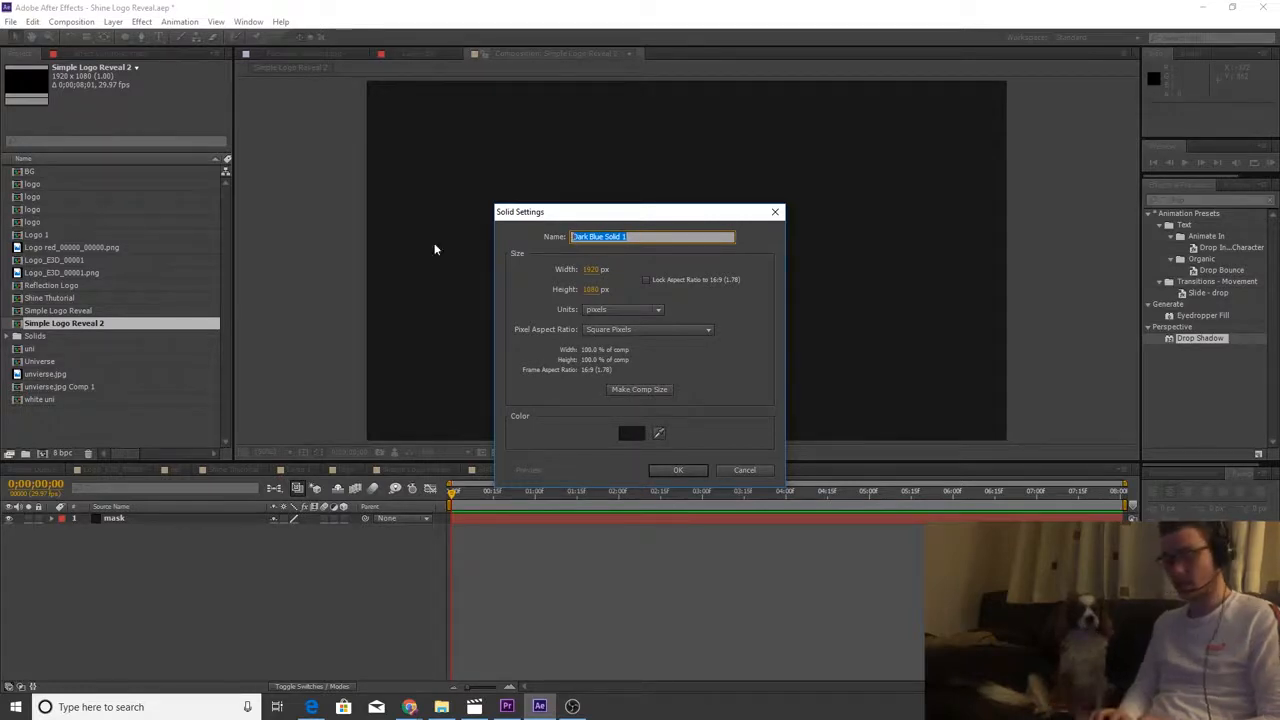
text(BG)
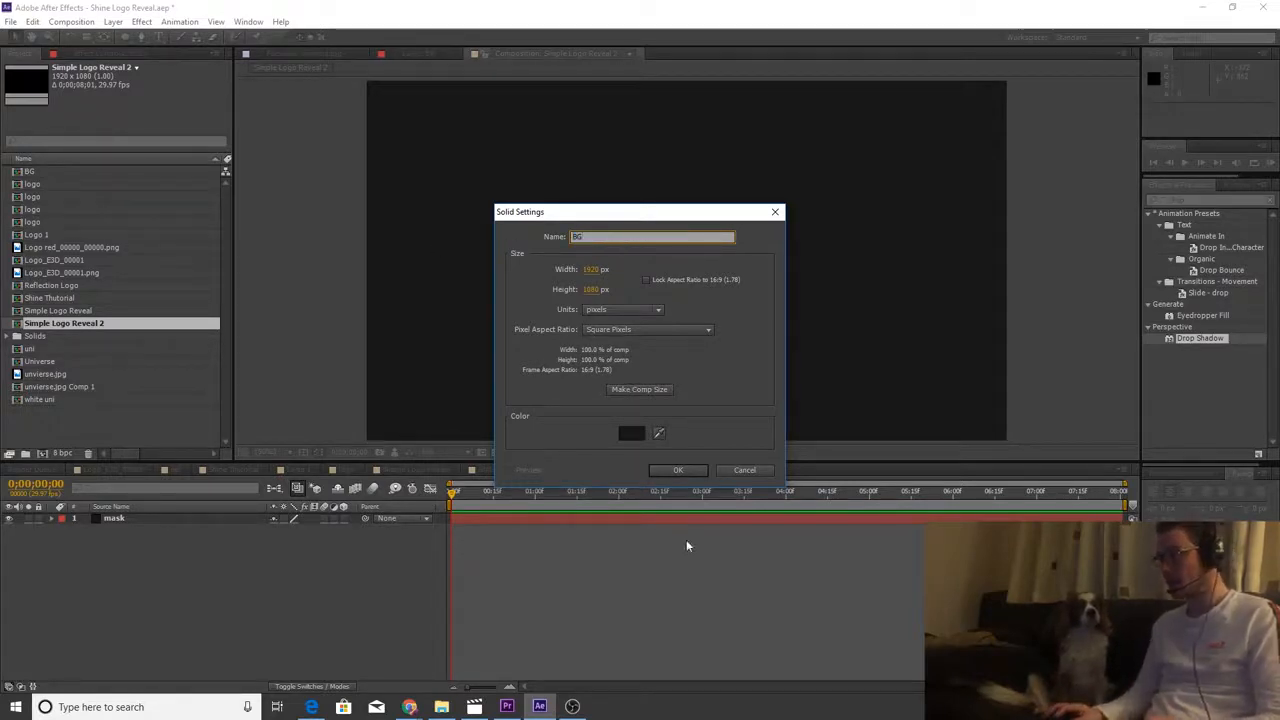
click(632, 434)
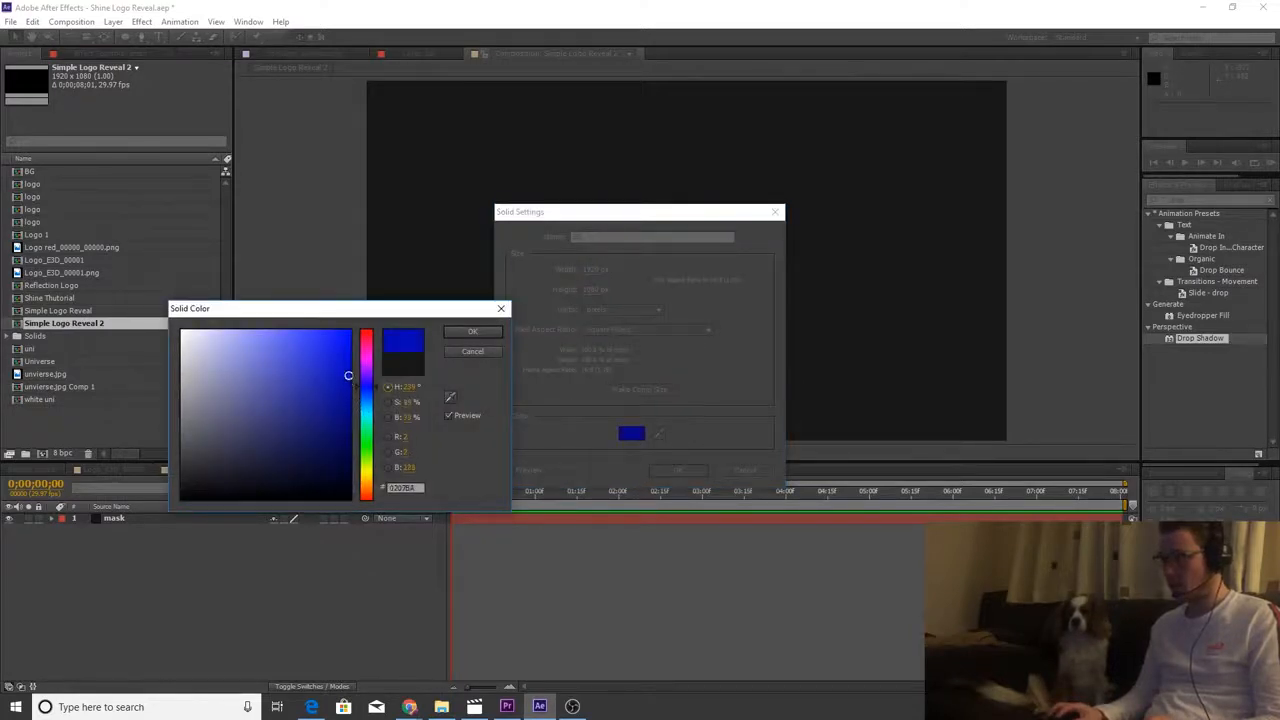
drag(351, 352, 338, 398)
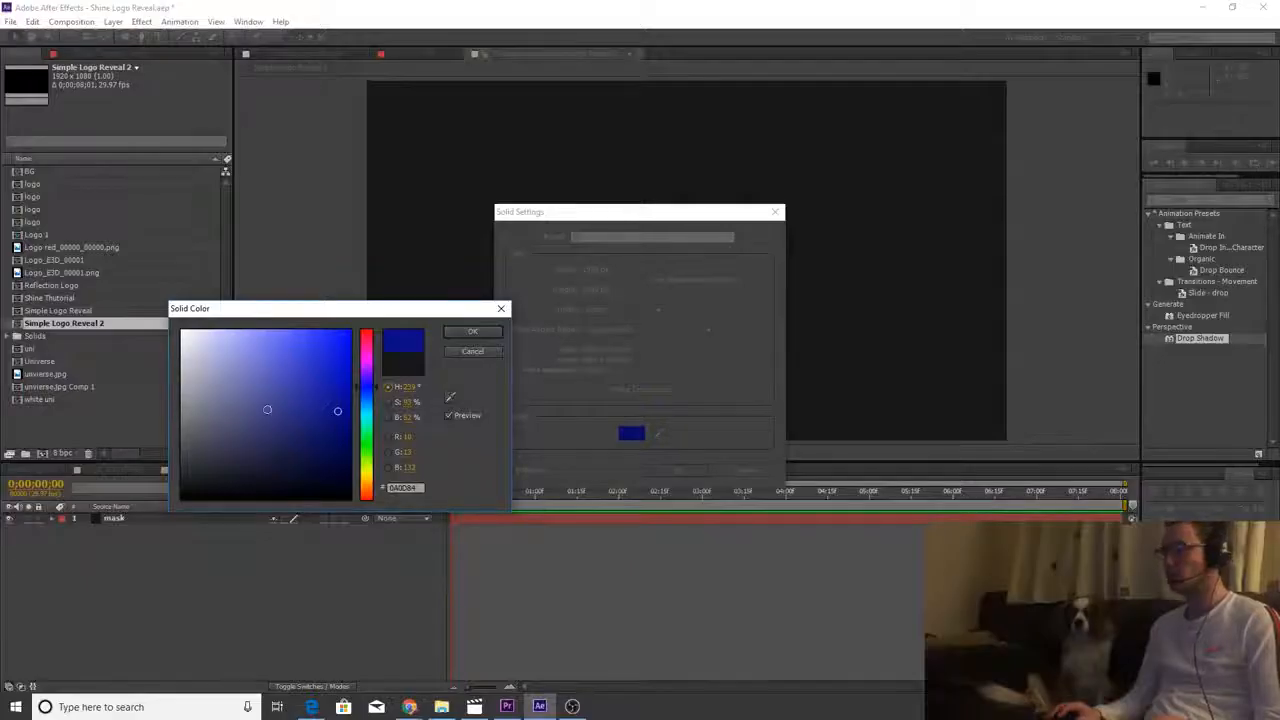
click(478, 333)
click(686, 471)
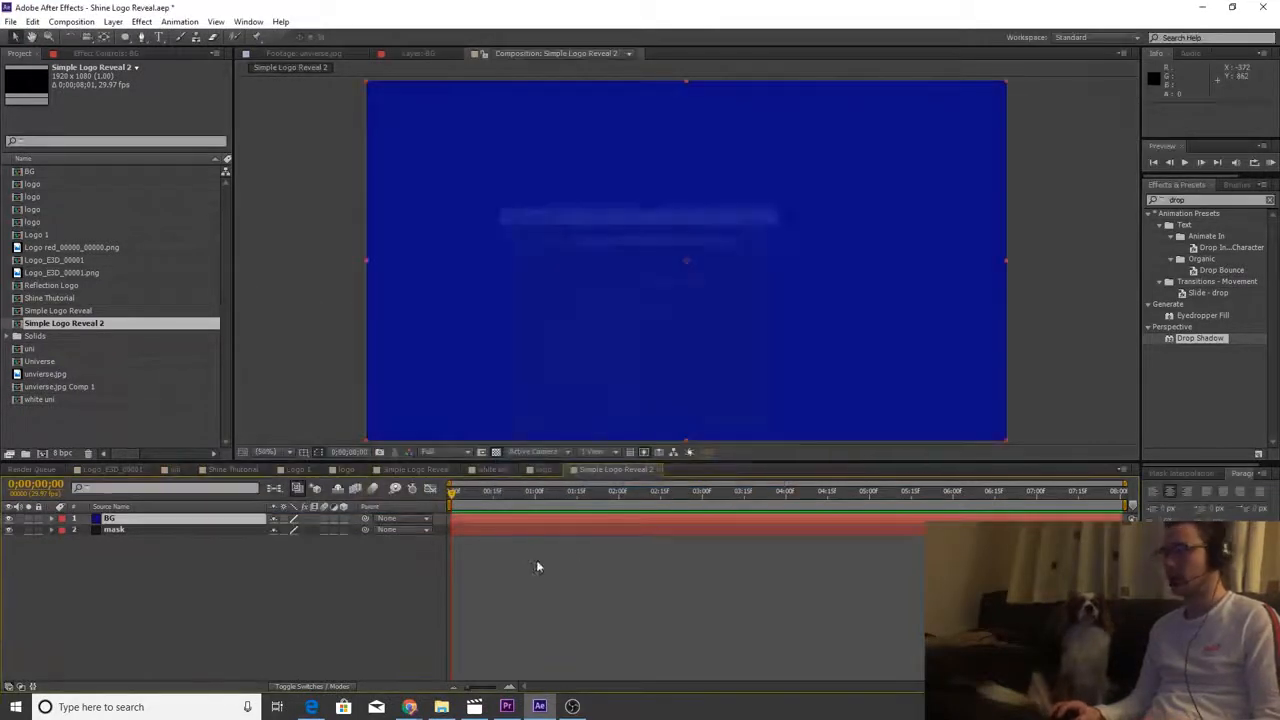
mouse_move(109, 520)
mouse_down()
mouse_move(126, 545)
mouse_move(106, 524)
mouse_up()
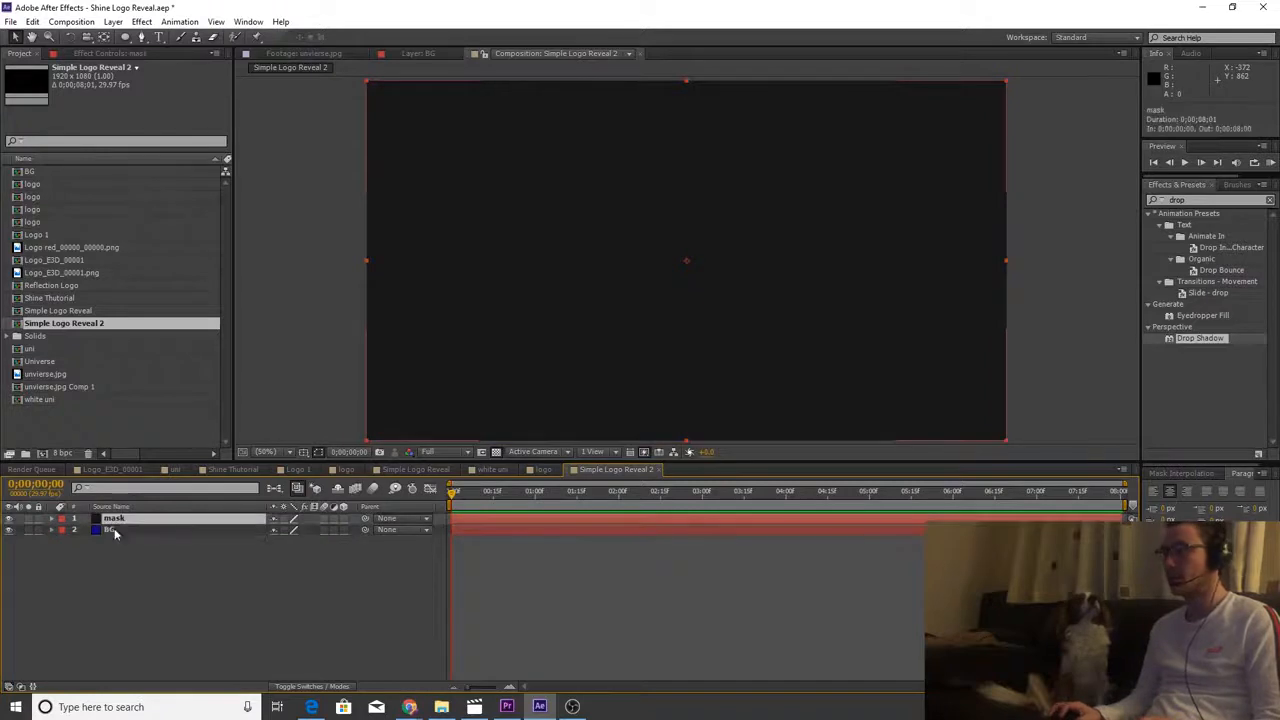
- Add an inverted elliptical mask nearly filling the frame to the mask layer, with a feather of 745 pixels
click(125, 37)
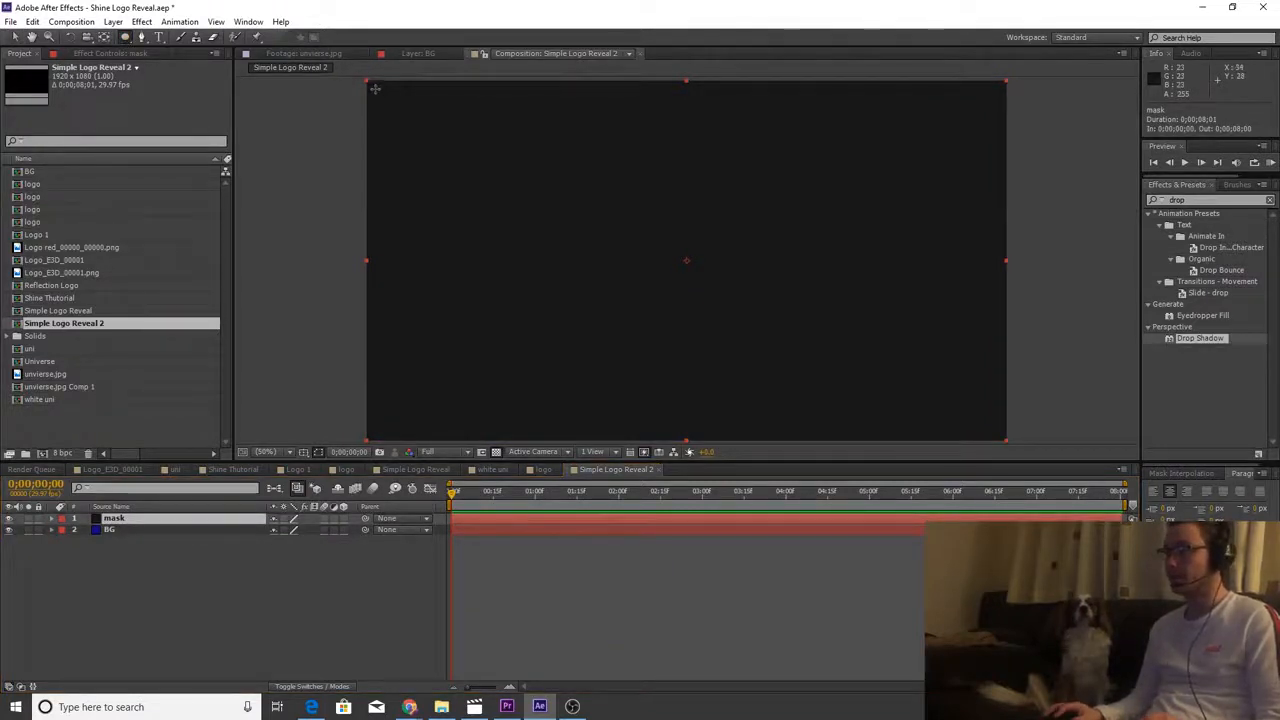
drag(373, 88, 1001, 435)
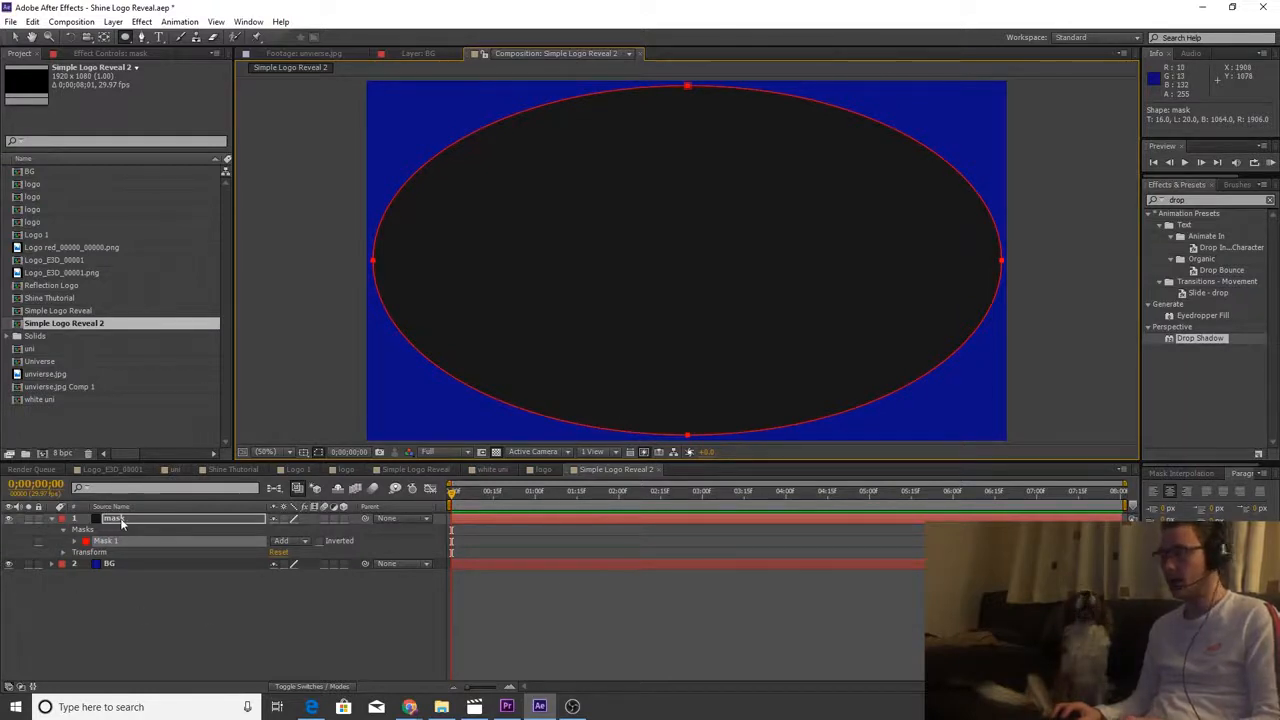
key(f)
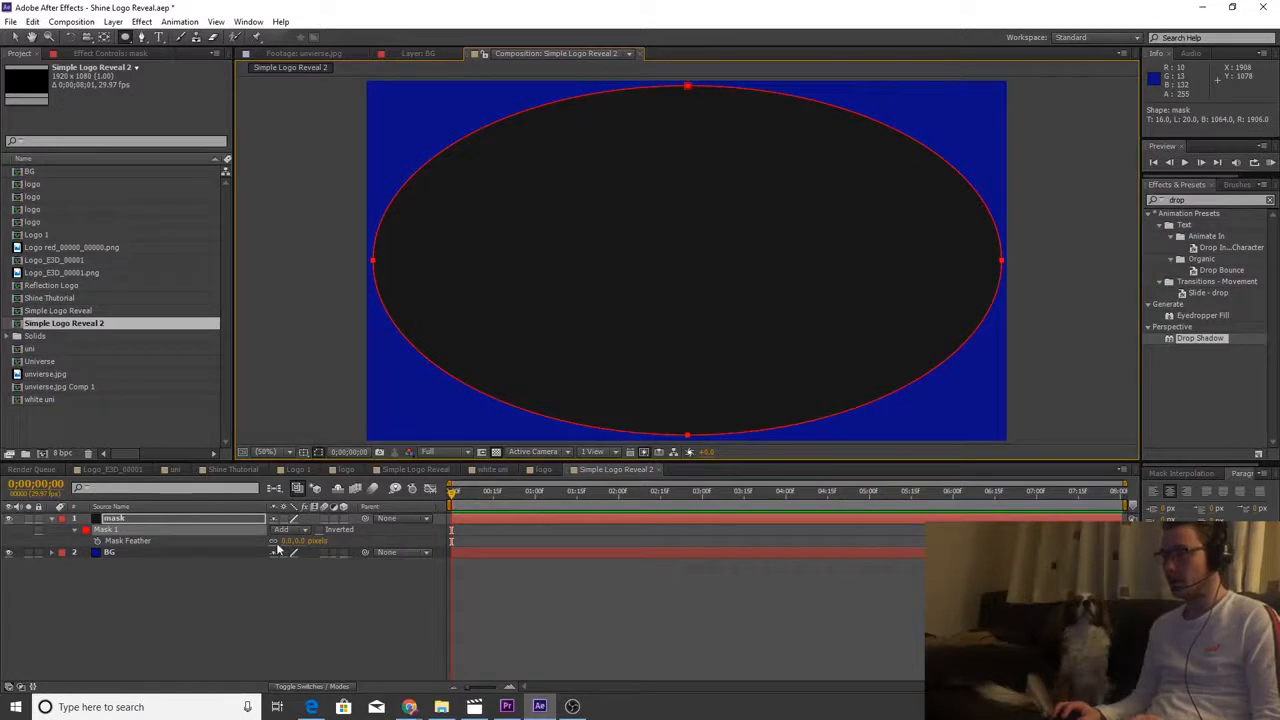
drag(298, 540, 591, 534)
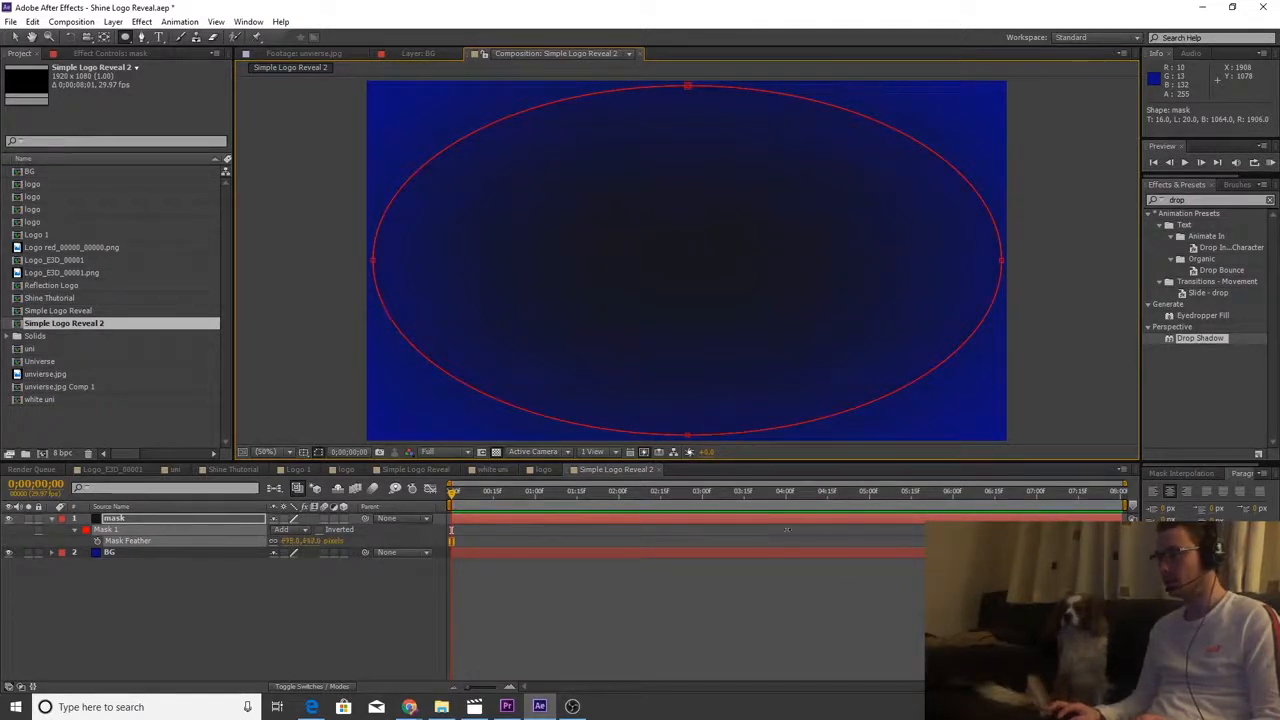
drag(786, 529, 786, 536)
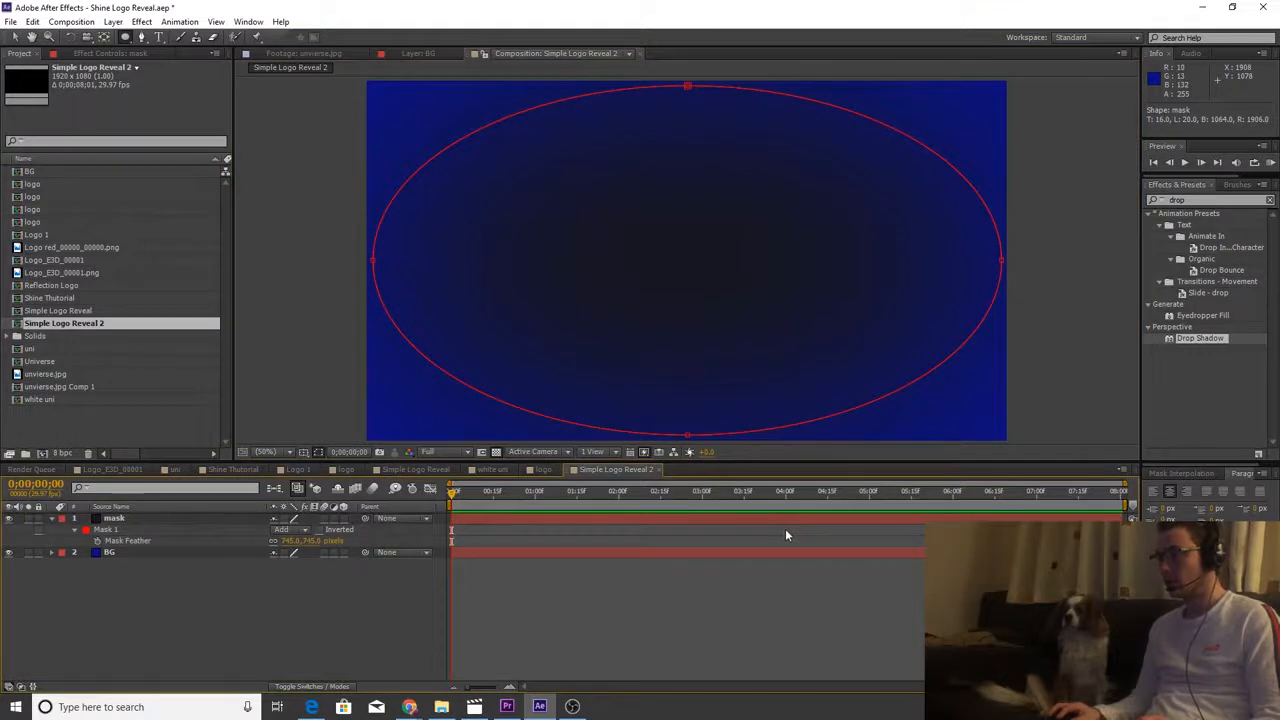
click(760, 547)
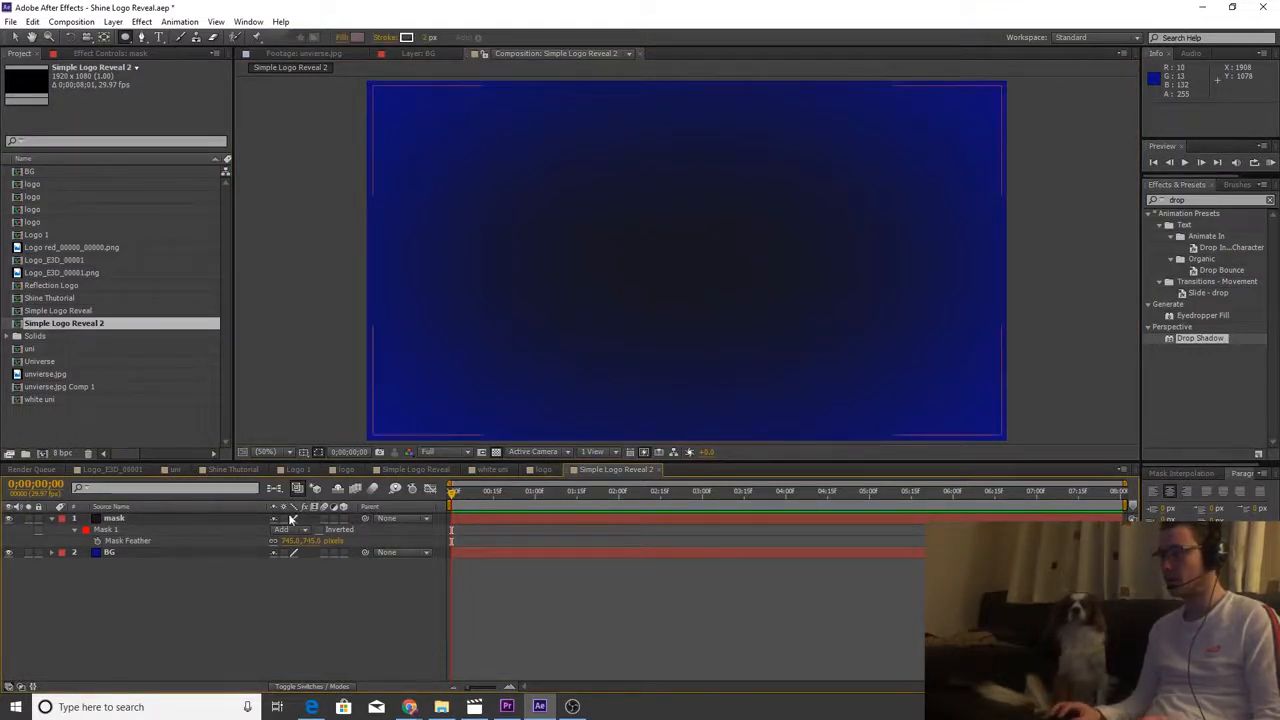
click(319, 530)
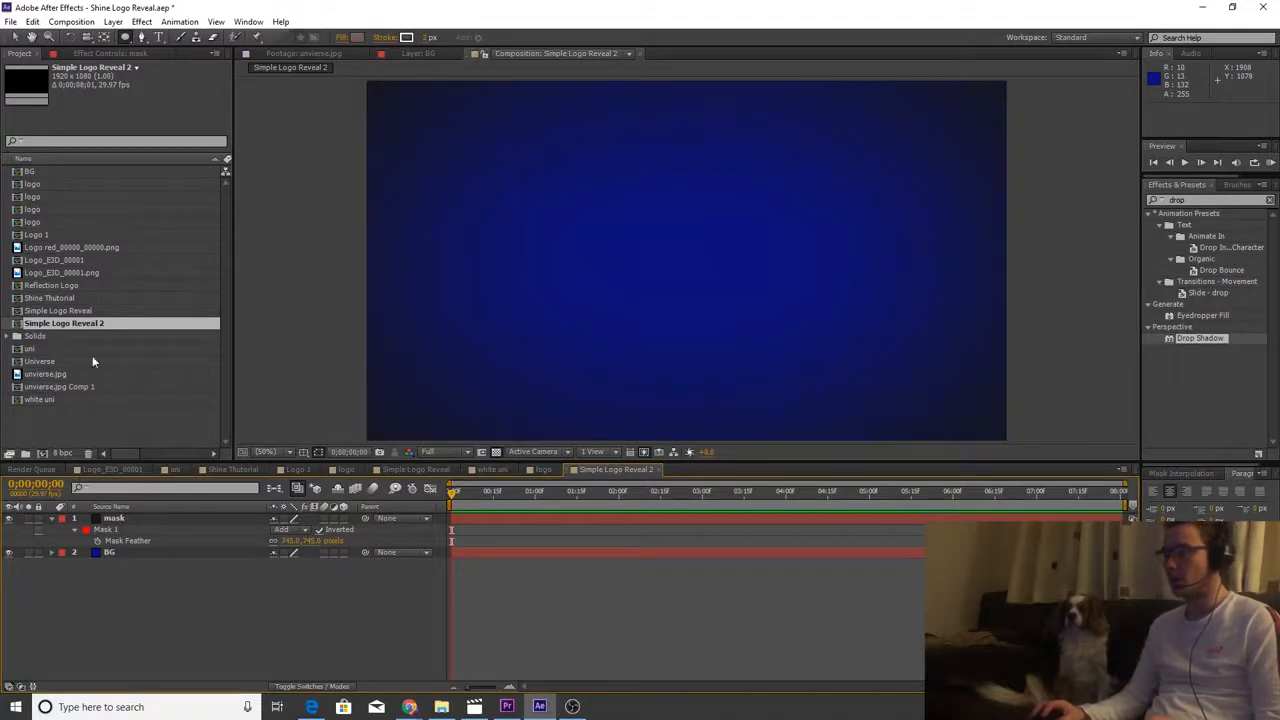
- Add unvierse.jpg as the topmost layer of the composition and scale it to 129% so it fills the frame
click(42, 374)
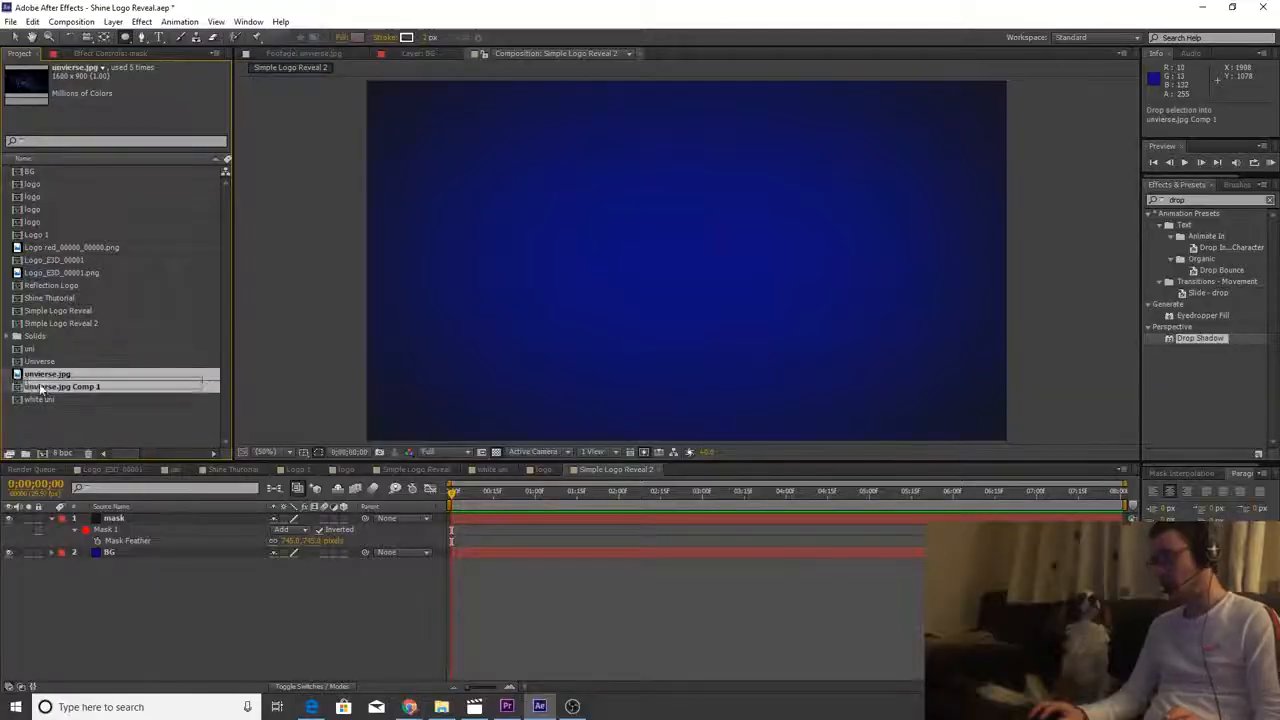
drag(40, 390, 98, 535)
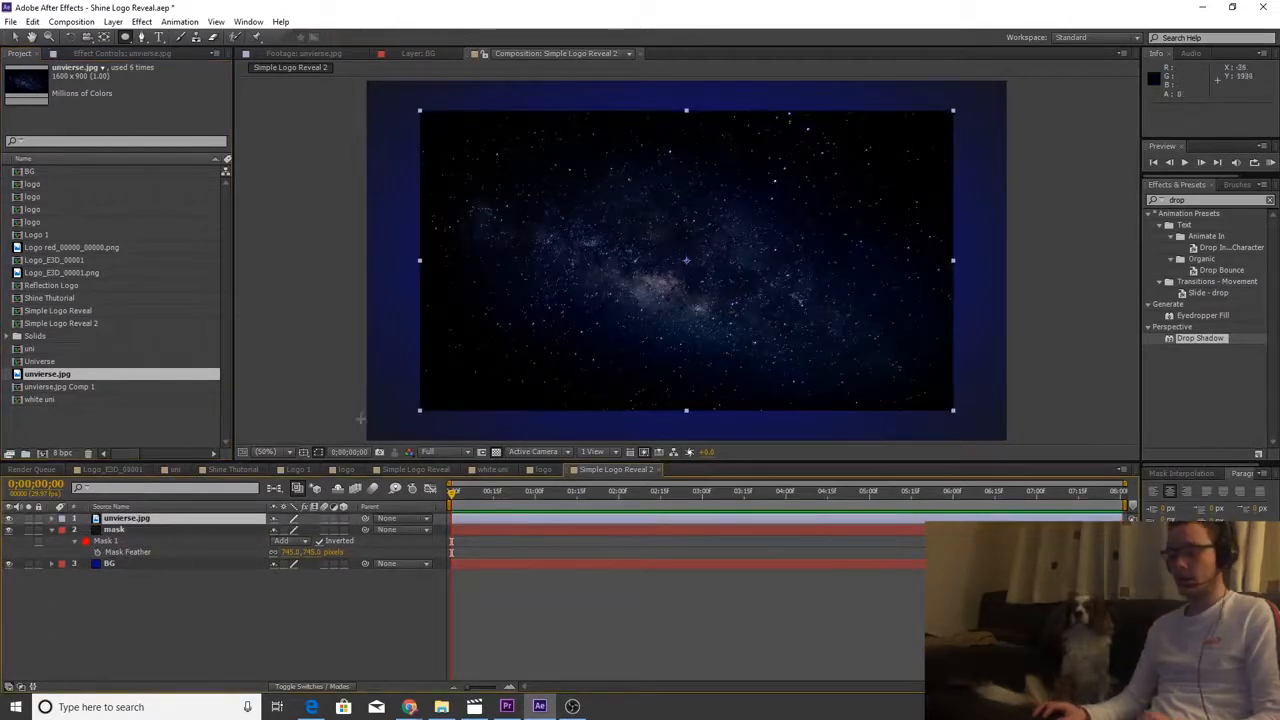
key(s)
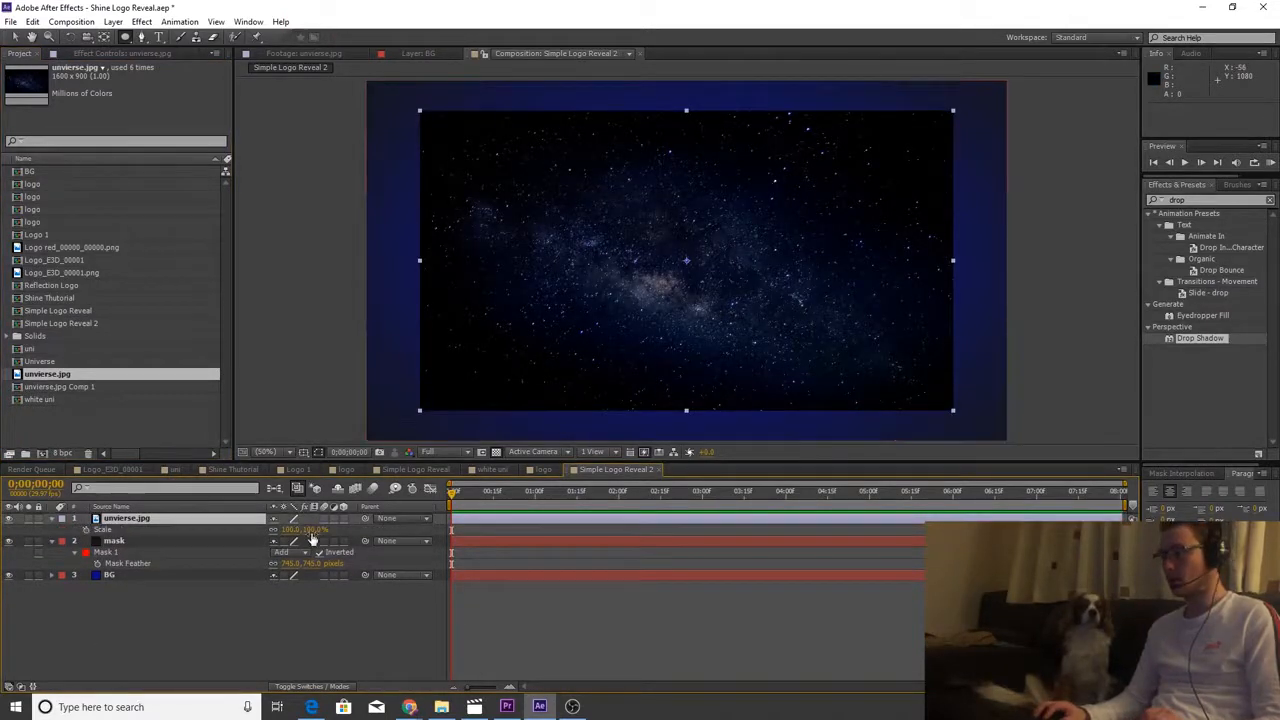
drag(303, 529, 333, 530)
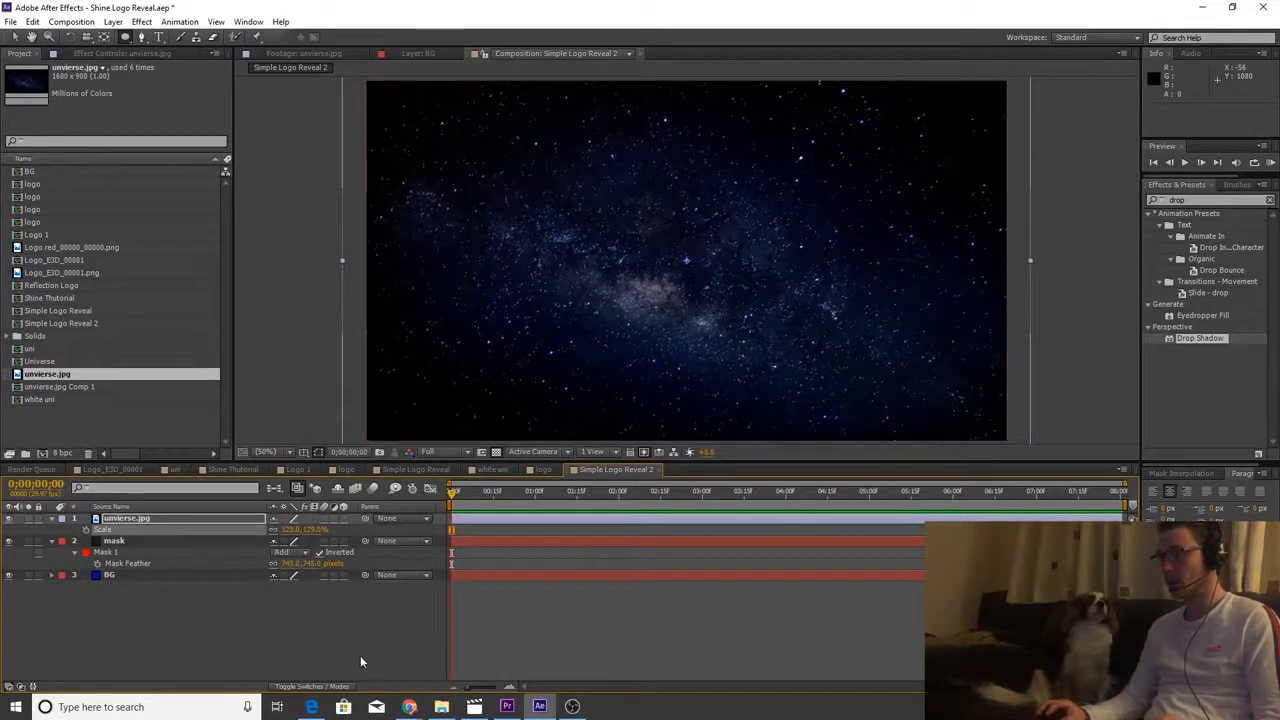
- Set the blending mode of the unvierse.jpg layer to Divide
click(306, 686)
click(288, 520)
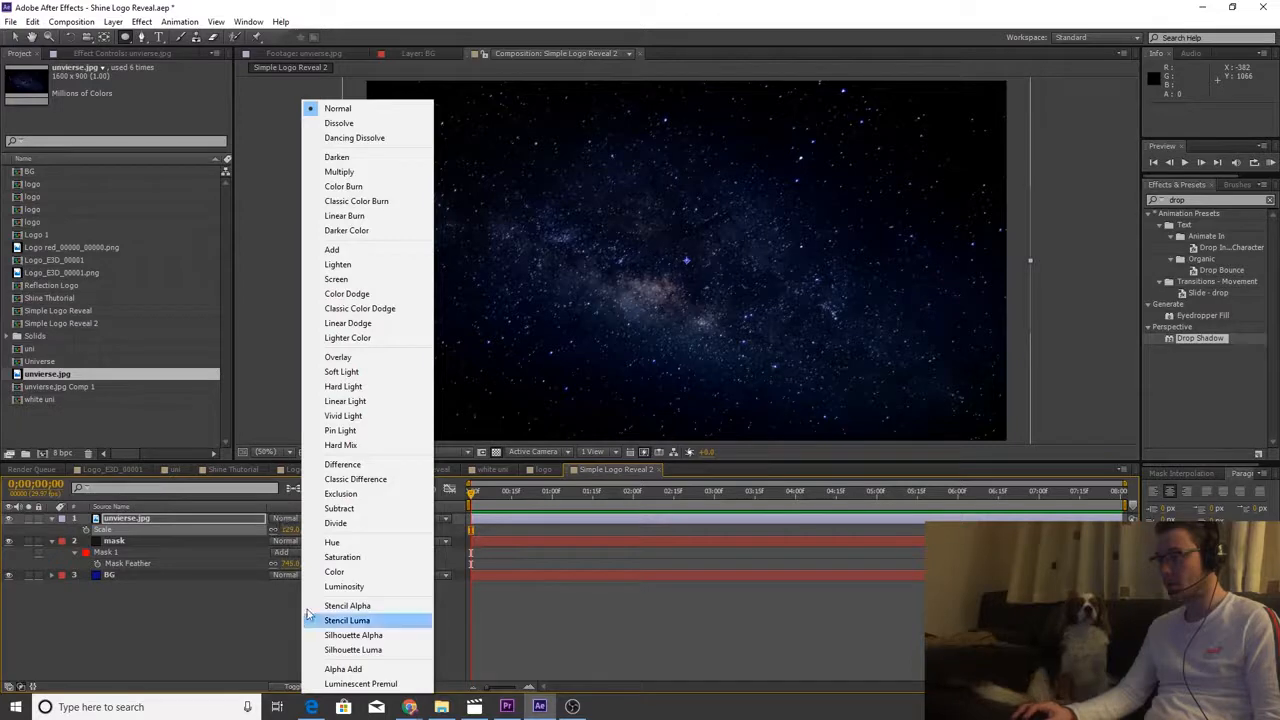
click(336, 523)
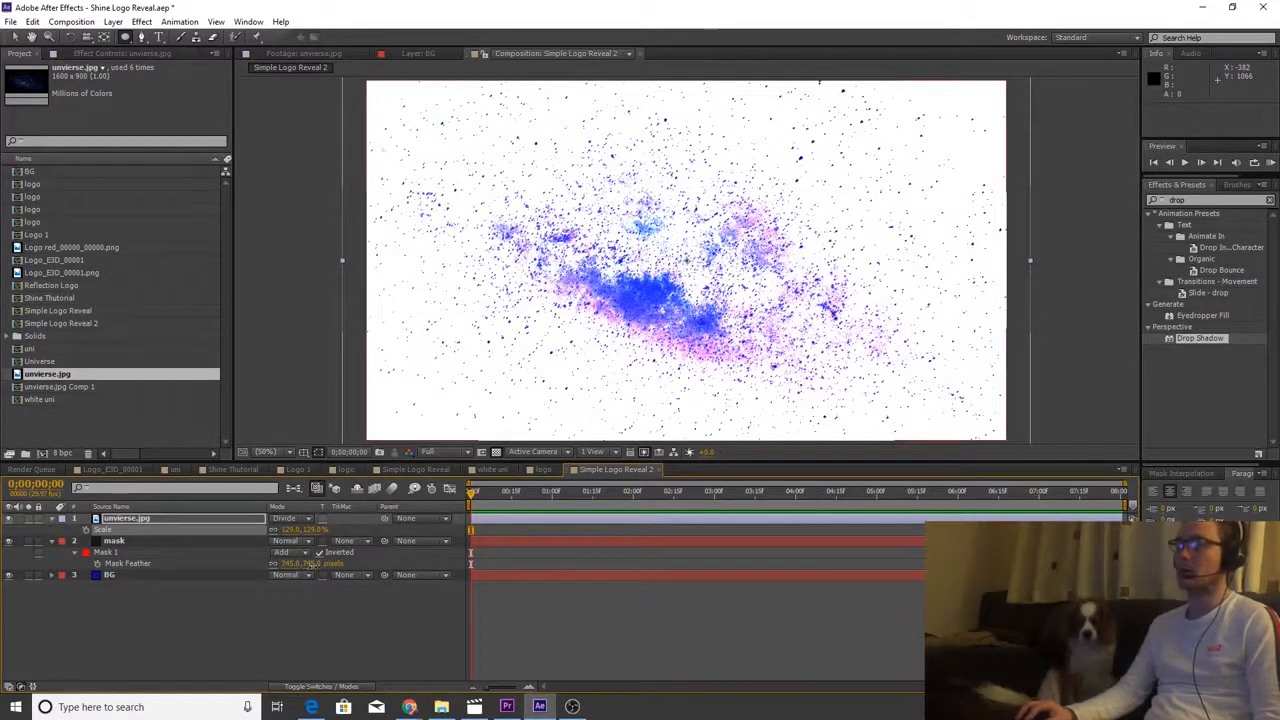
- Reduce the feather of the ellipse on the mask layer to 424 pixels
click(238, 561)
drag(239, 559, 134, 556)
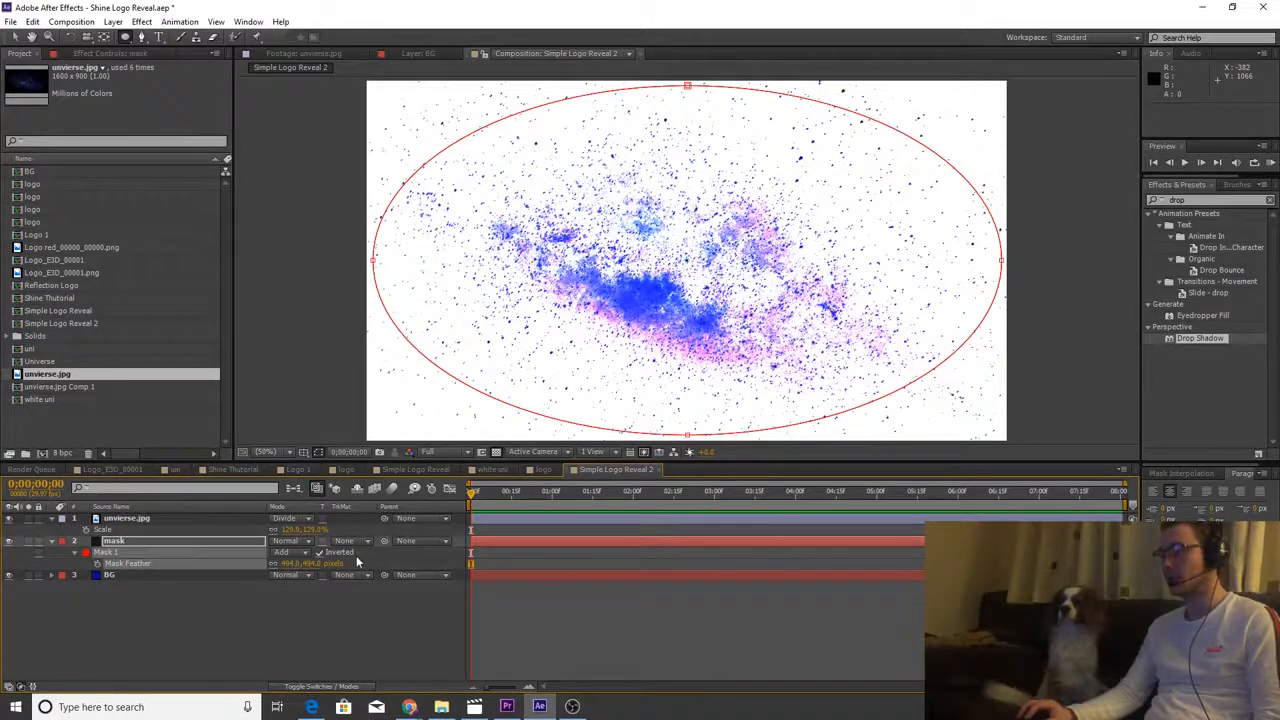
drag(310, 568, 270, 568)
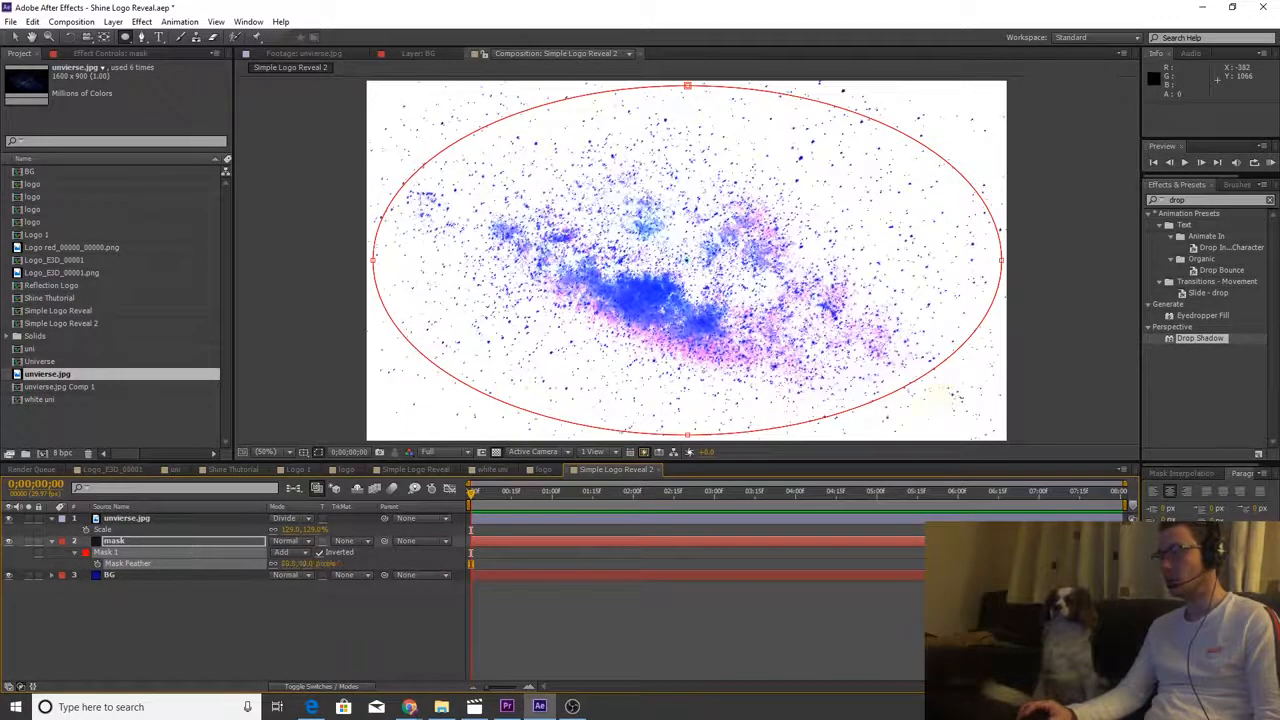
mouse_move(409, 706)
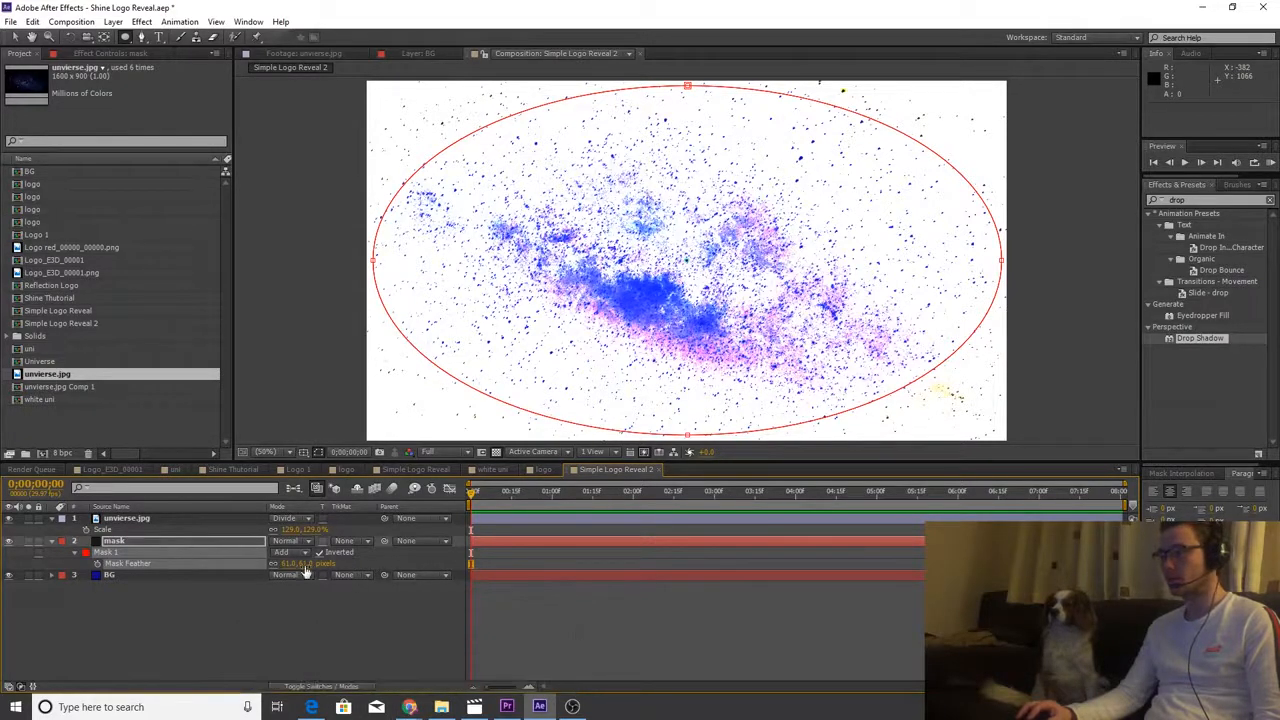
click(684, 673)
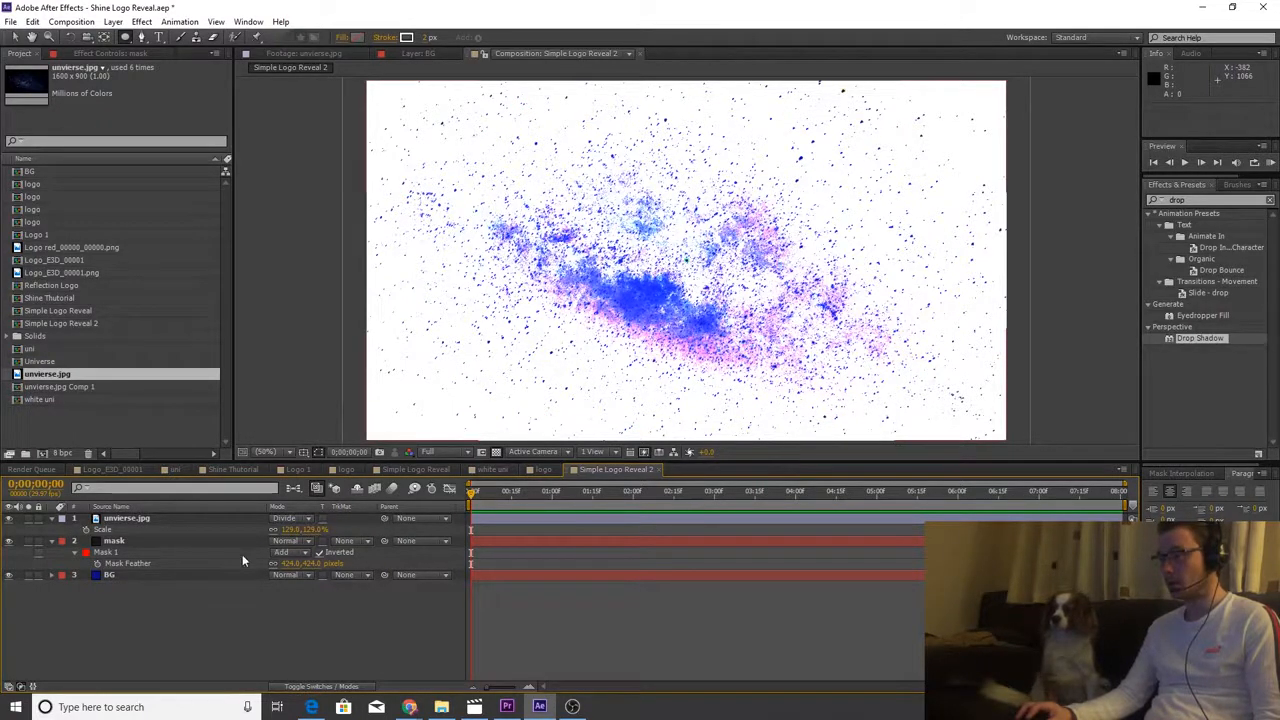
- Pre-compose the unvierse.jpg, mask and BG layers into a new composition named BG
click(127, 573)
shift+click(140, 519)
right_click(141, 519)
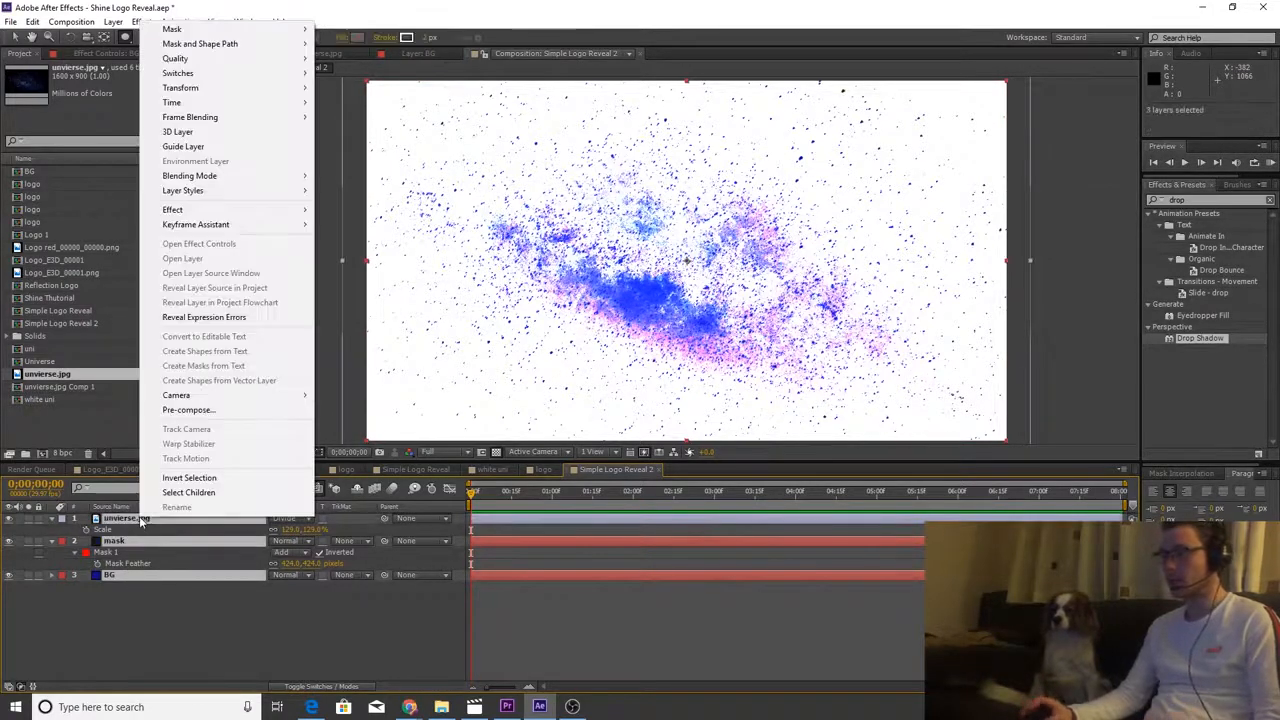
click(195, 410)
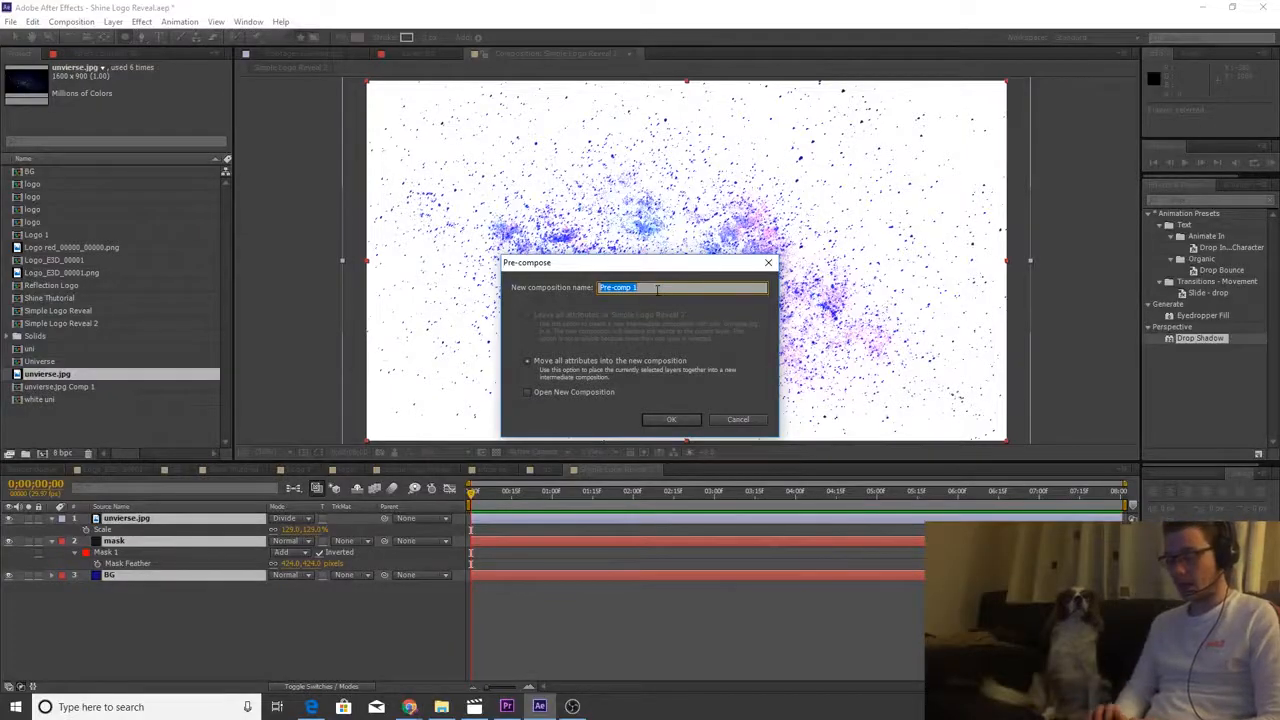
text(B)
key(Return)
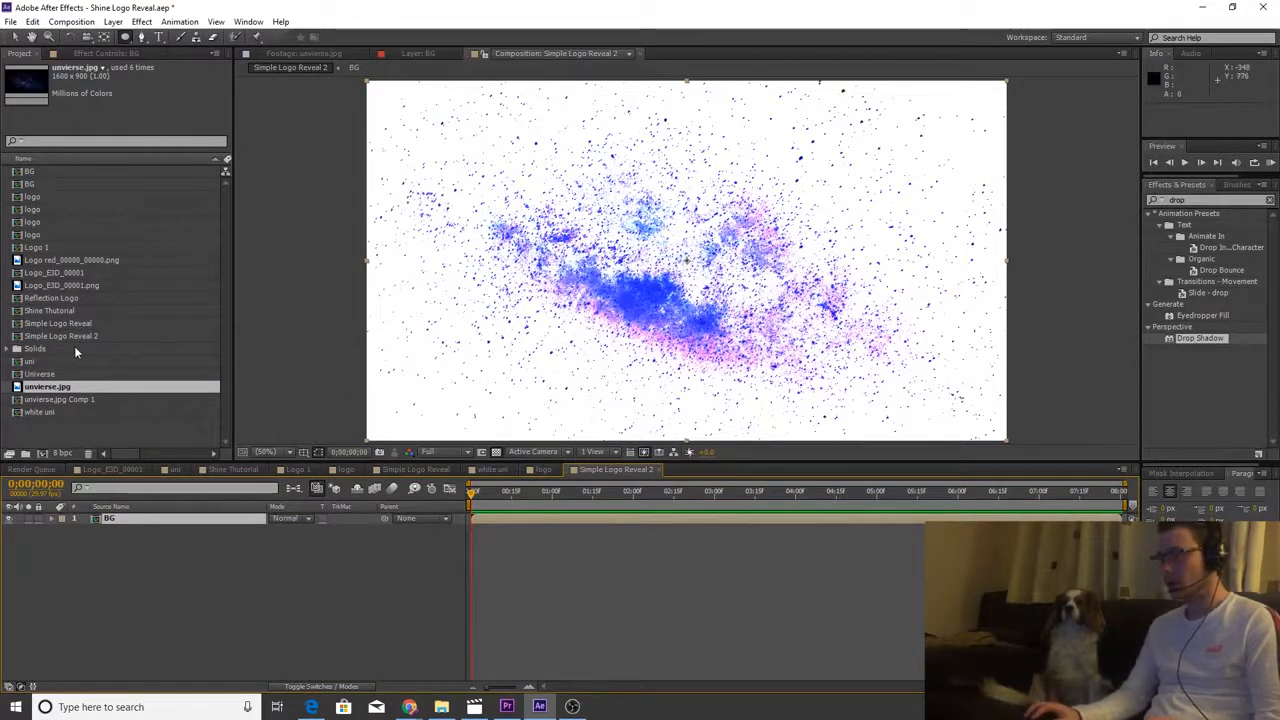
- Add Logo red_00000_00000.png above the BG layer and apply the Color Key effect to it
click(43, 260)
drag(43, 260, 142, 517)
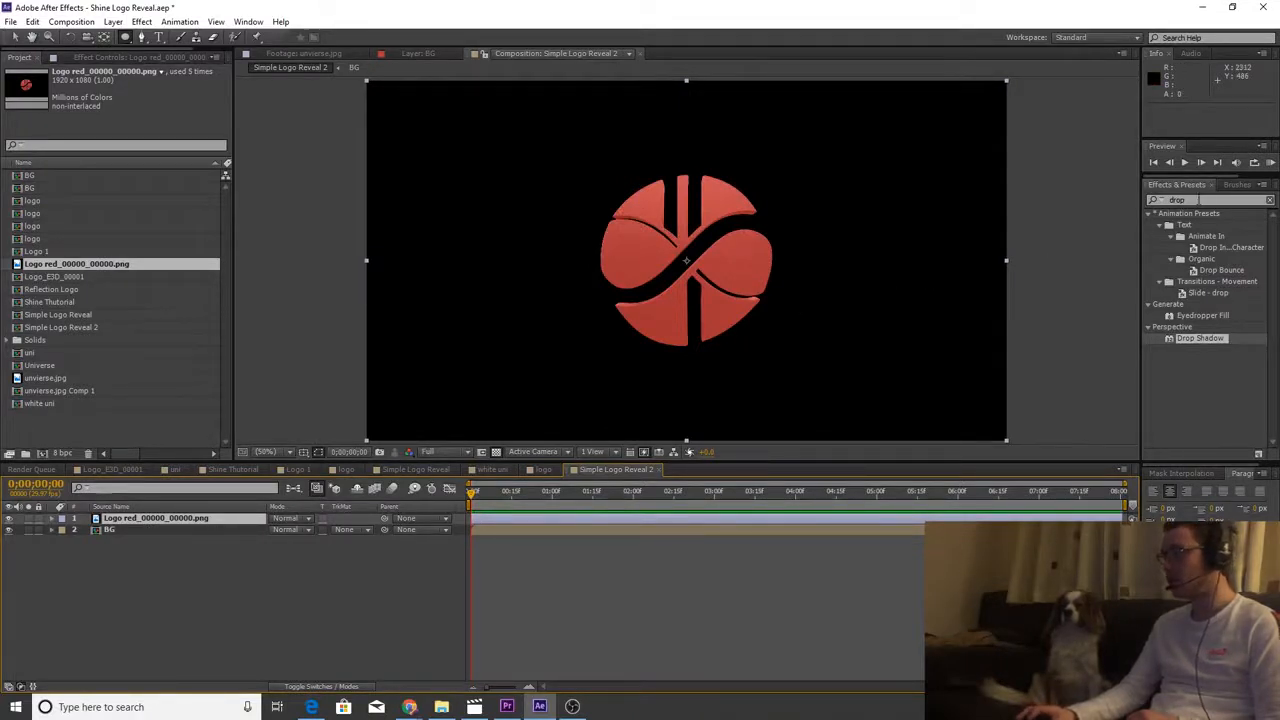
drag(1199, 200, 1008, 196)
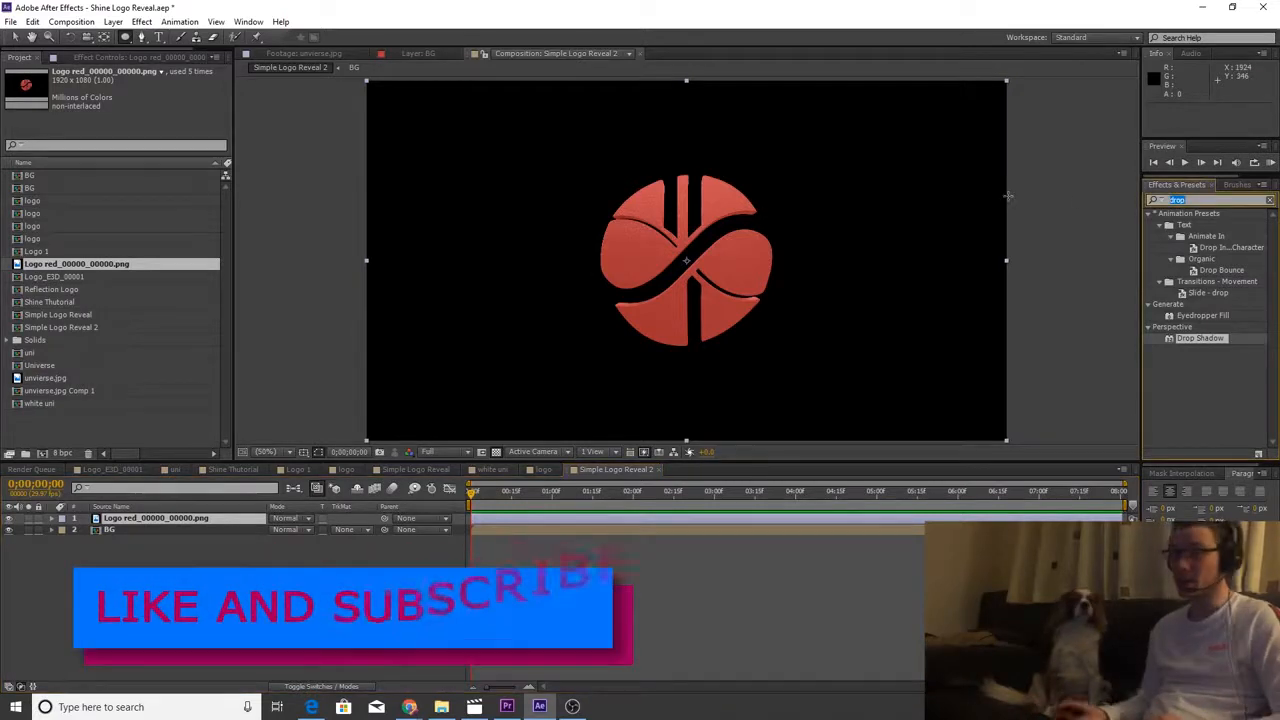
text(co)
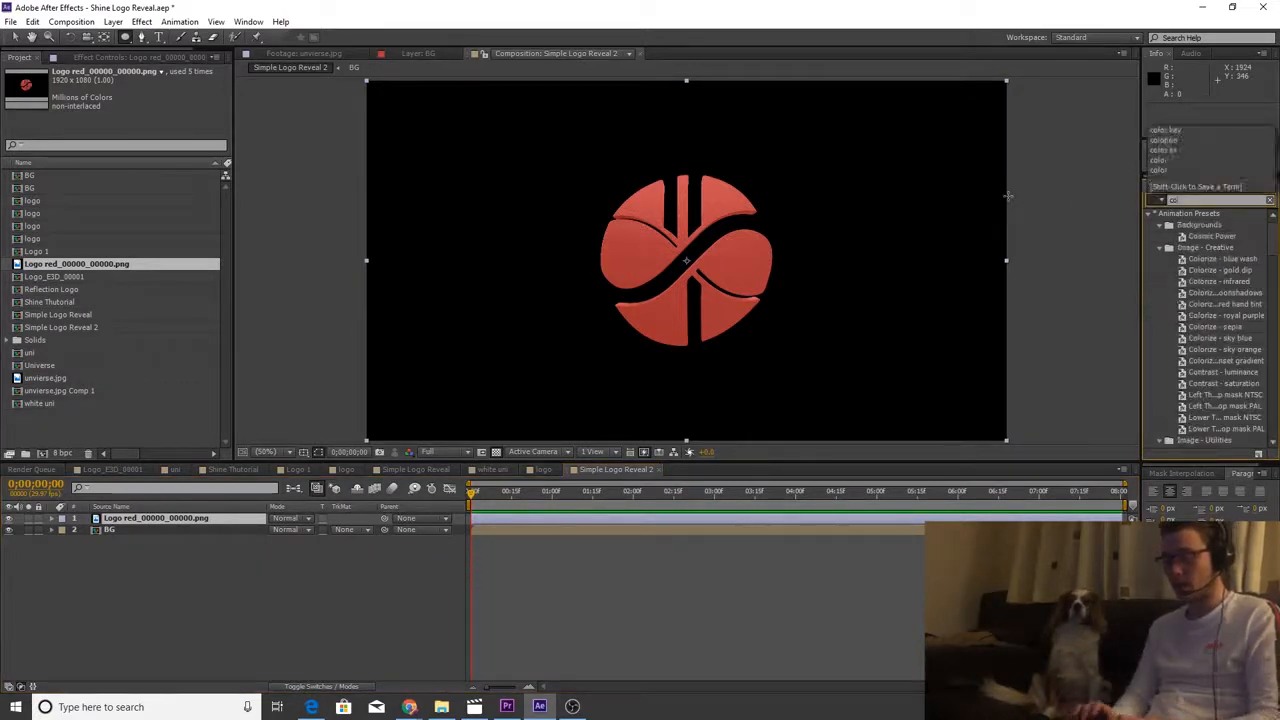
text(lor key)
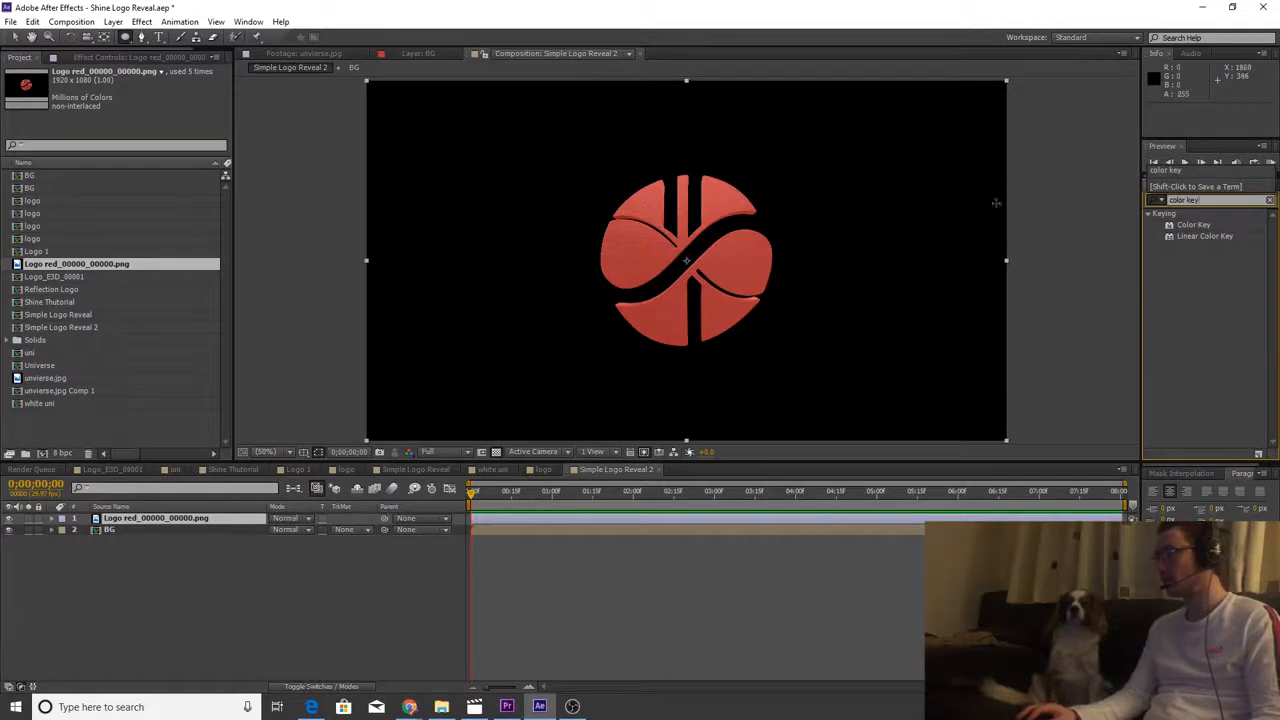
drag(1201, 224, 765, 315)
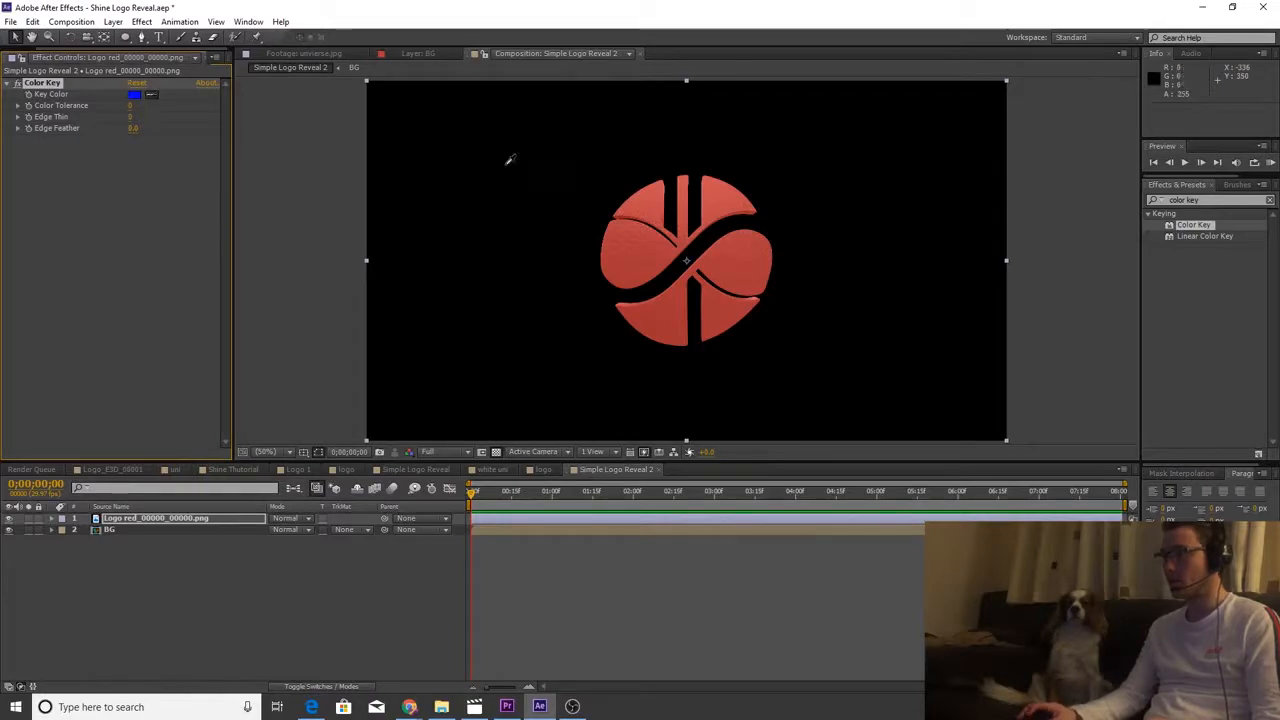
- Key out the logo's black background with Color Key and raise the Color Tolerance to 58
click(523, 109)
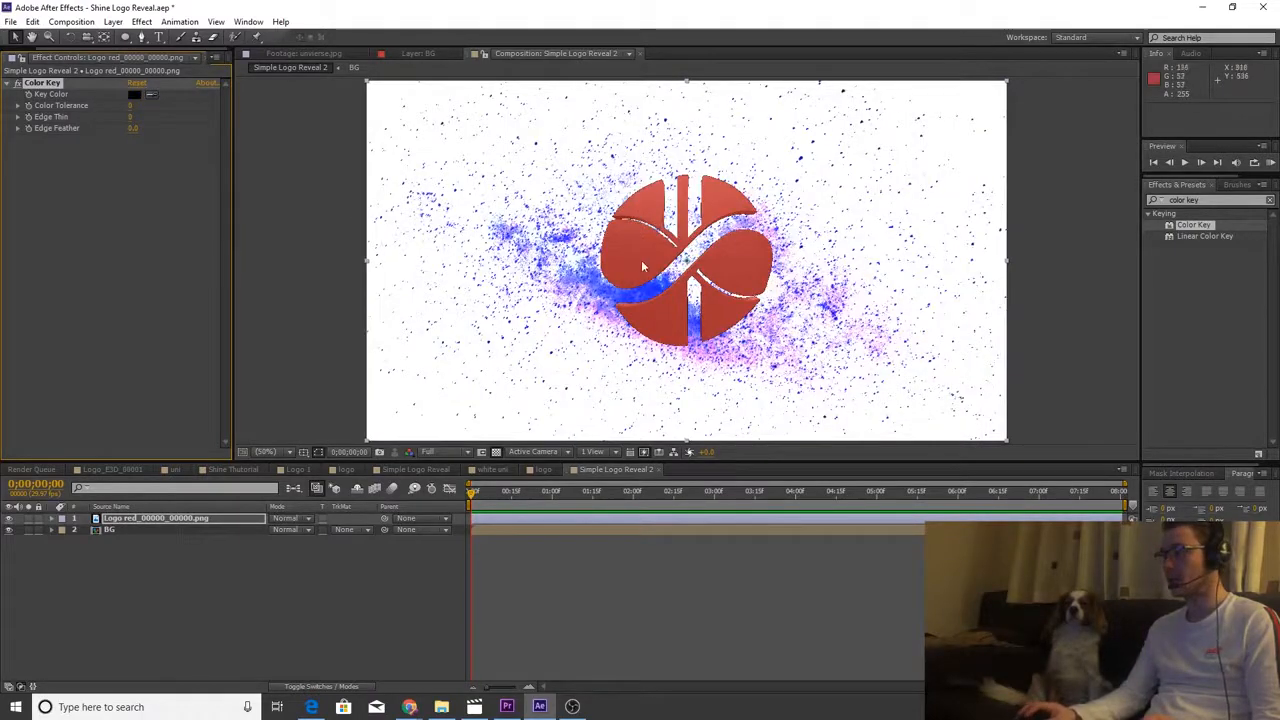
scroll(670, 270, up, 5)
scroll(670, 270, down, 2)
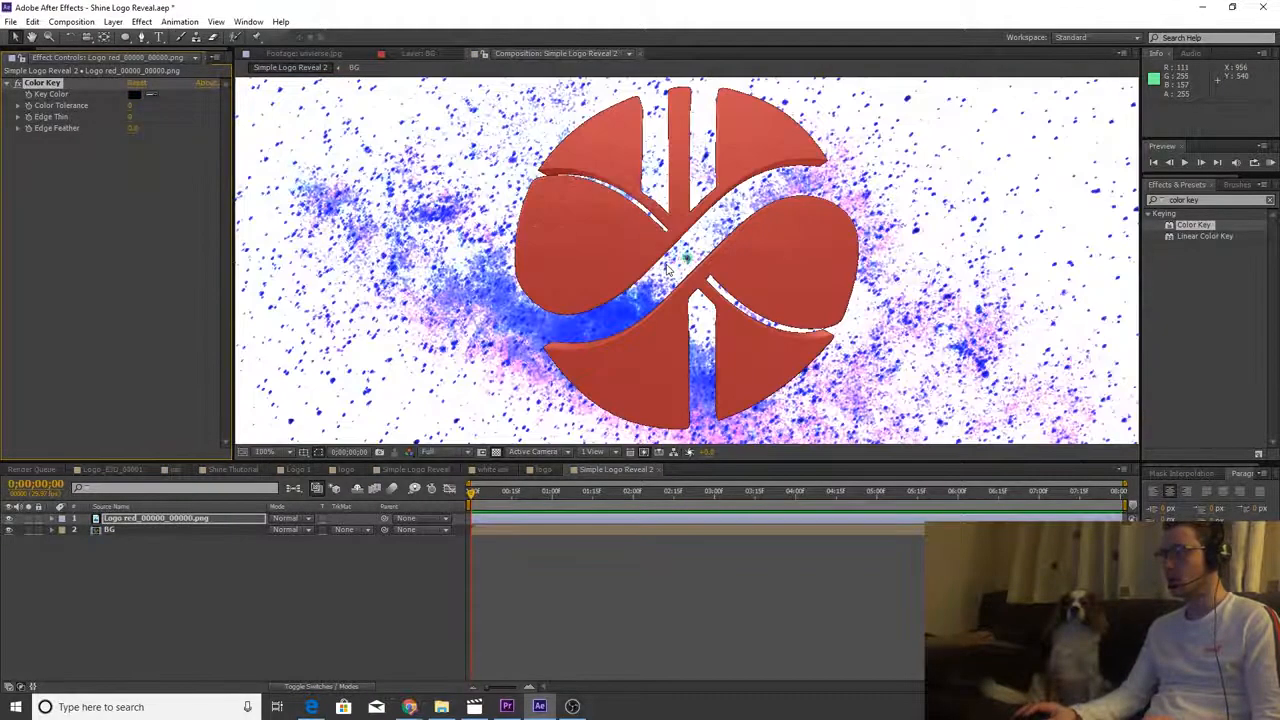
scroll(667, 269, down, 3)
scroll(272, 434, down, 2)
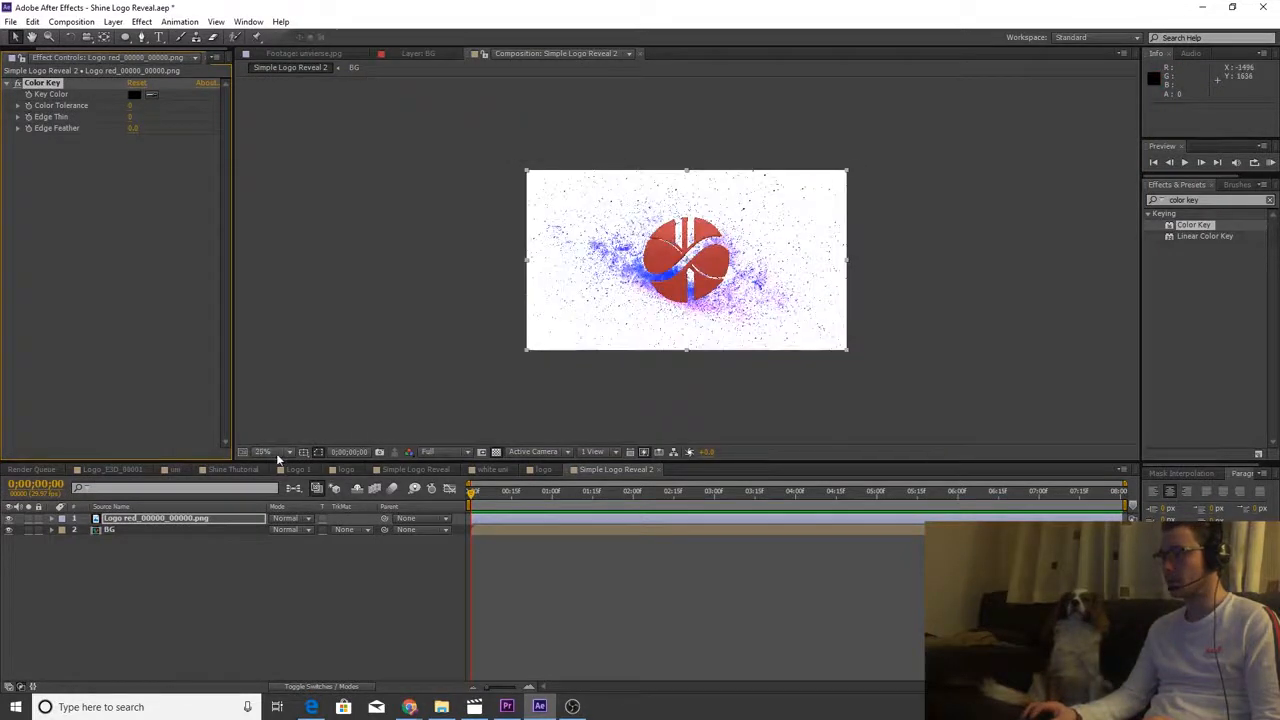
click(277, 453)
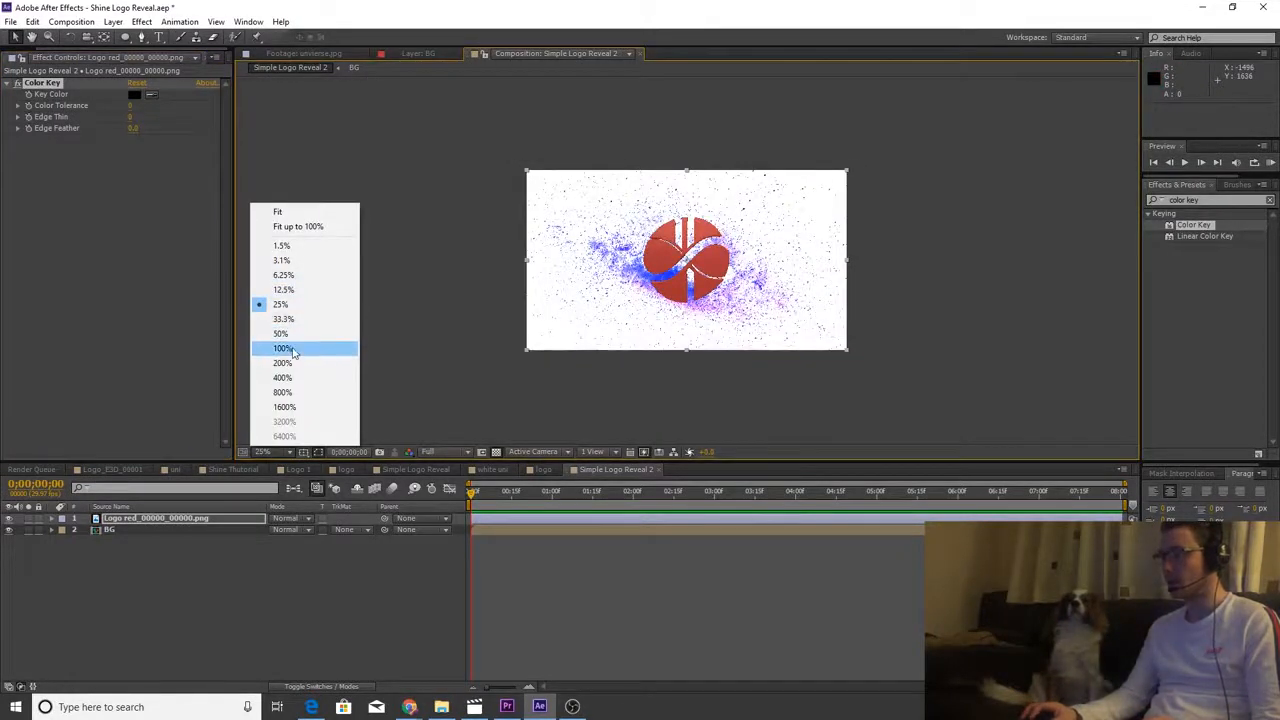
click(284, 348)
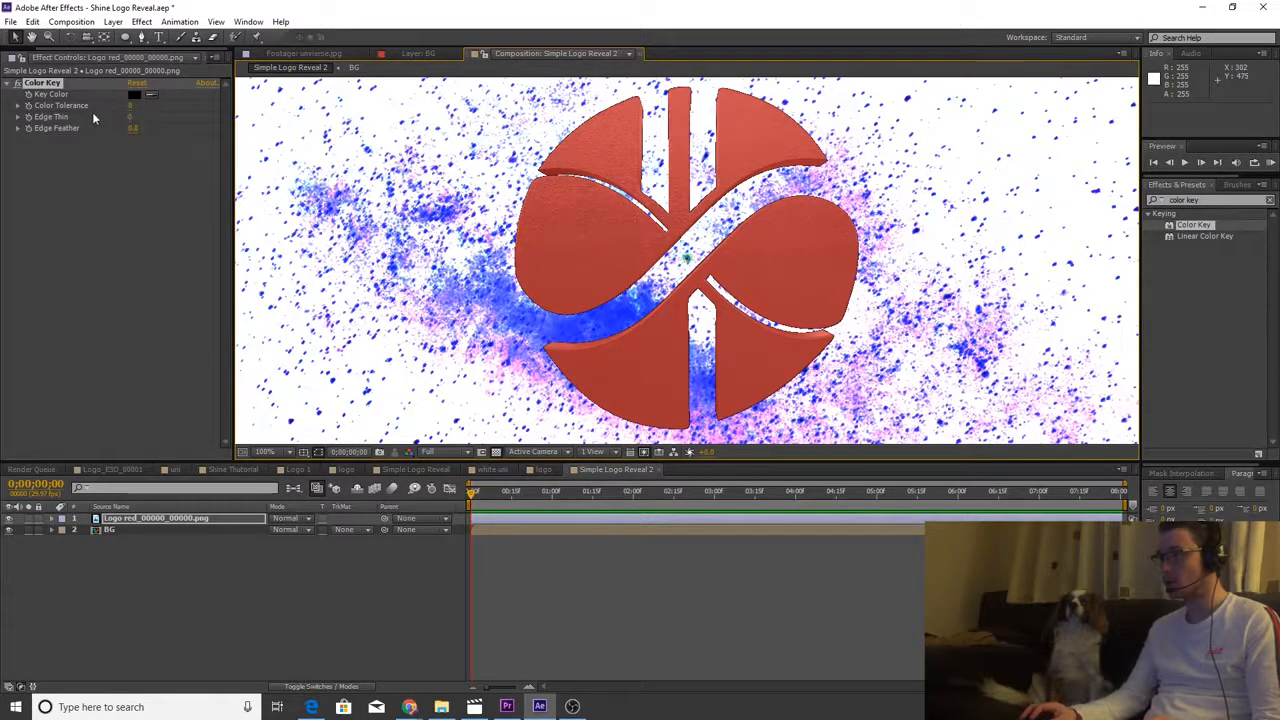
drag(131, 107, 134, 107)
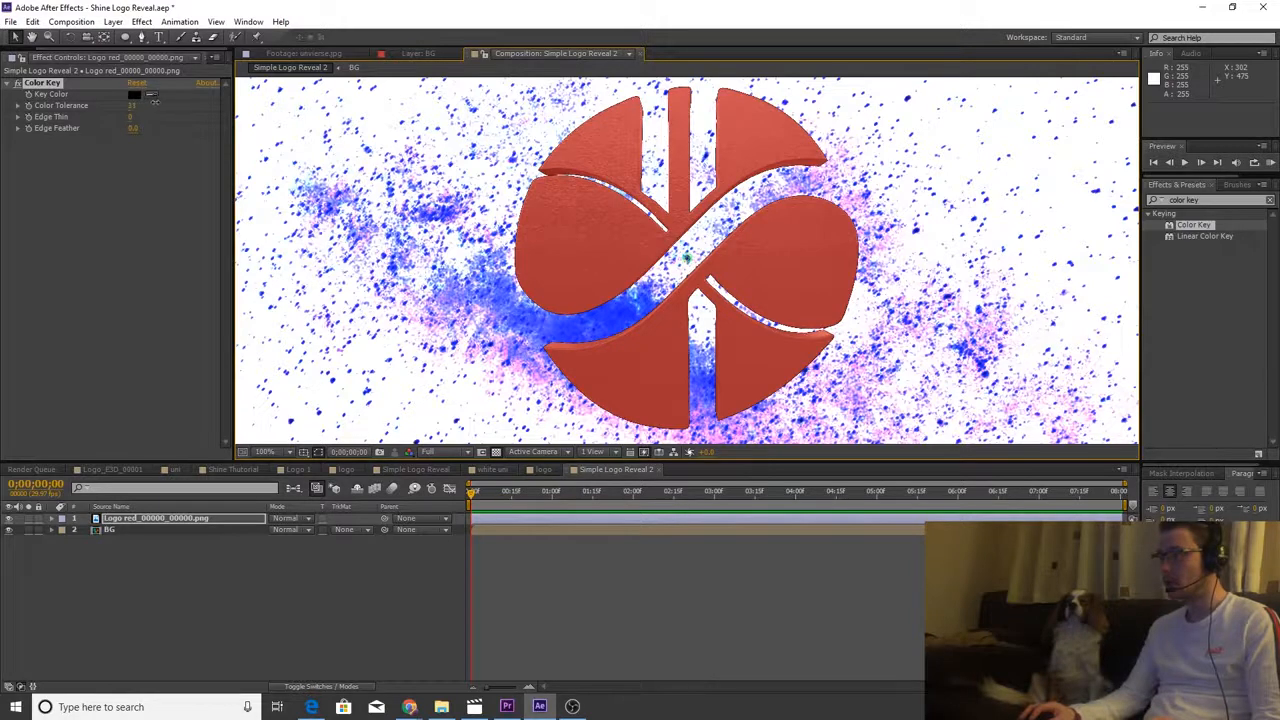
drag(160, 99, 161, 99)
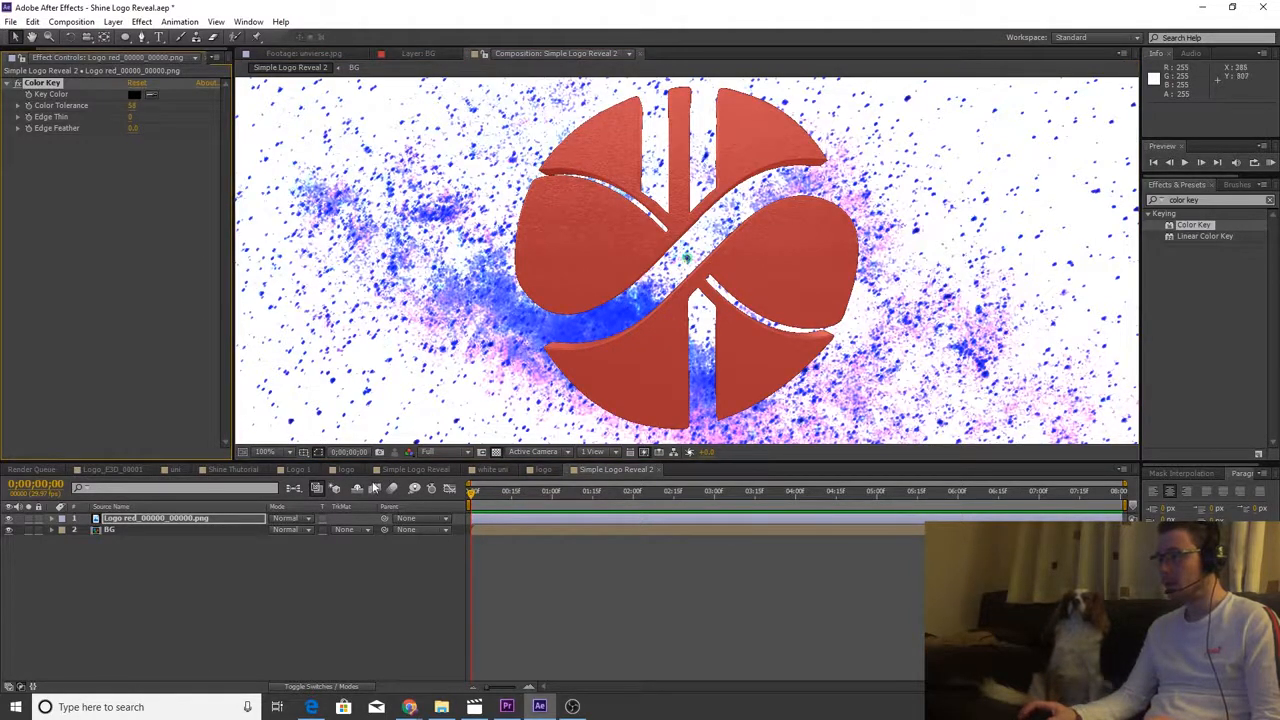
click(264, 452)
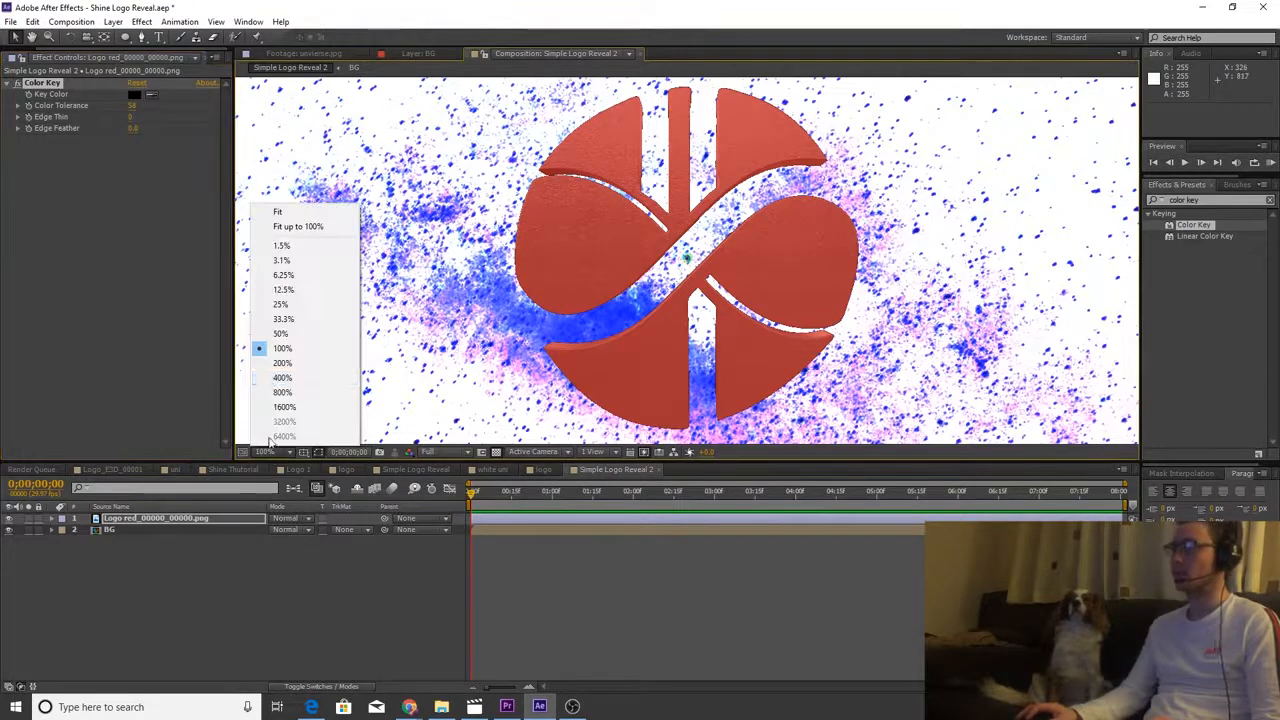
click(279, 212)
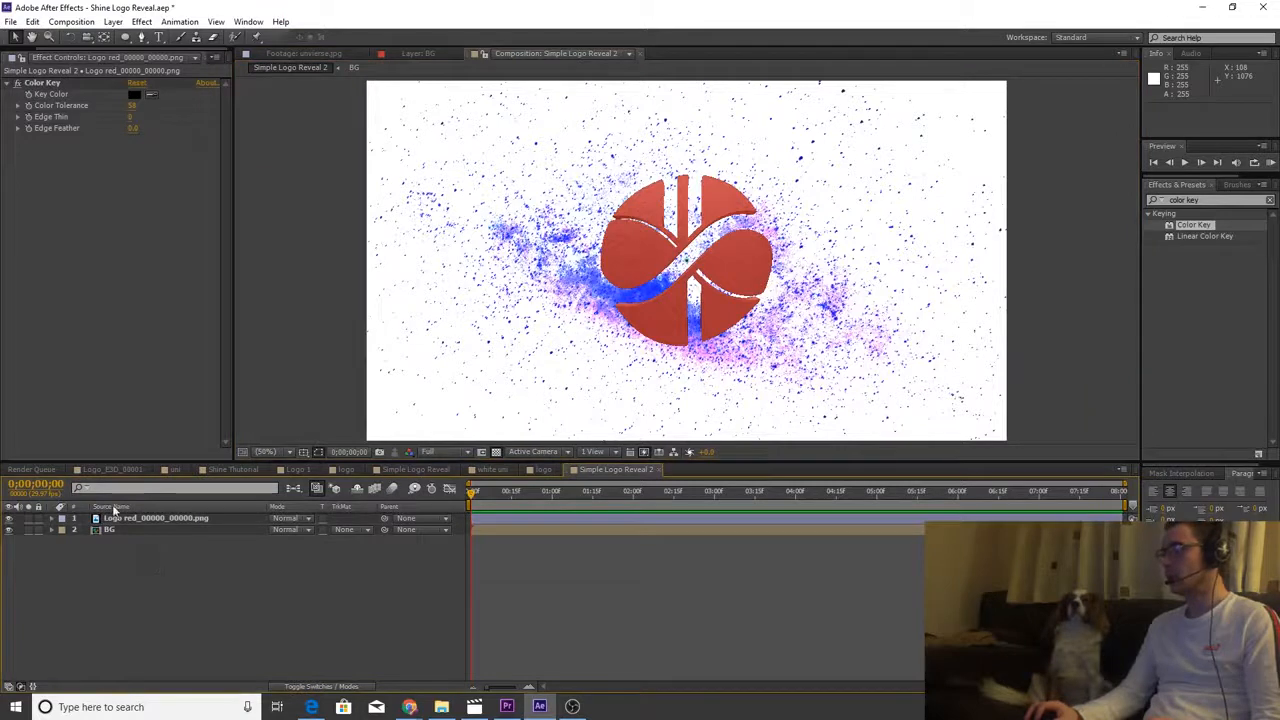
- Find the Tint effect and apply it to the Logo red_00000_00000.png layer
click(168, 519)
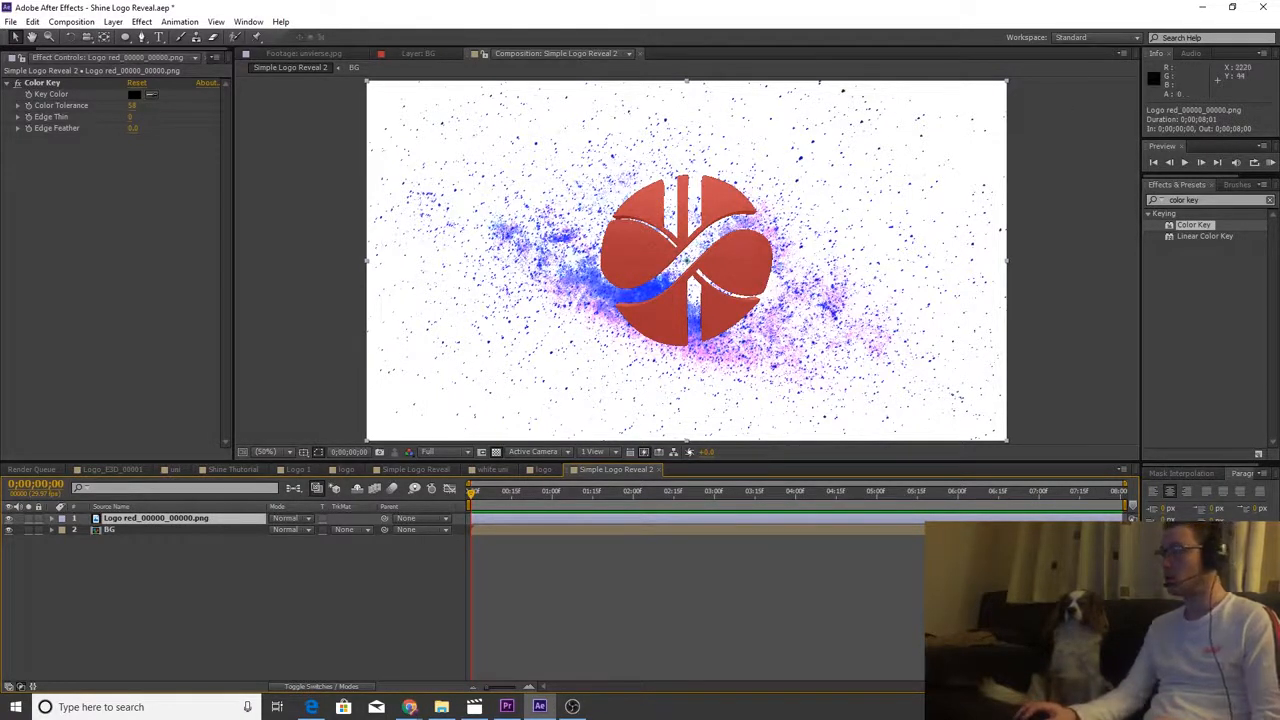
click(1208, 199)
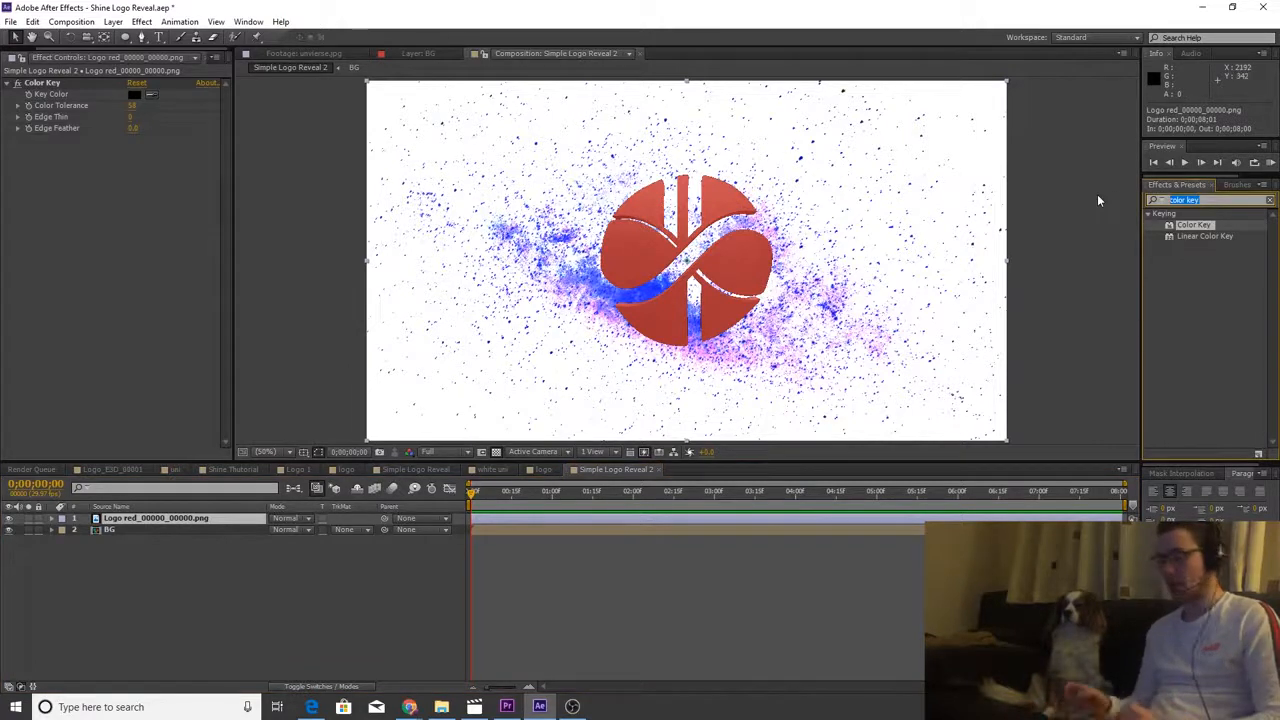
text(tint)
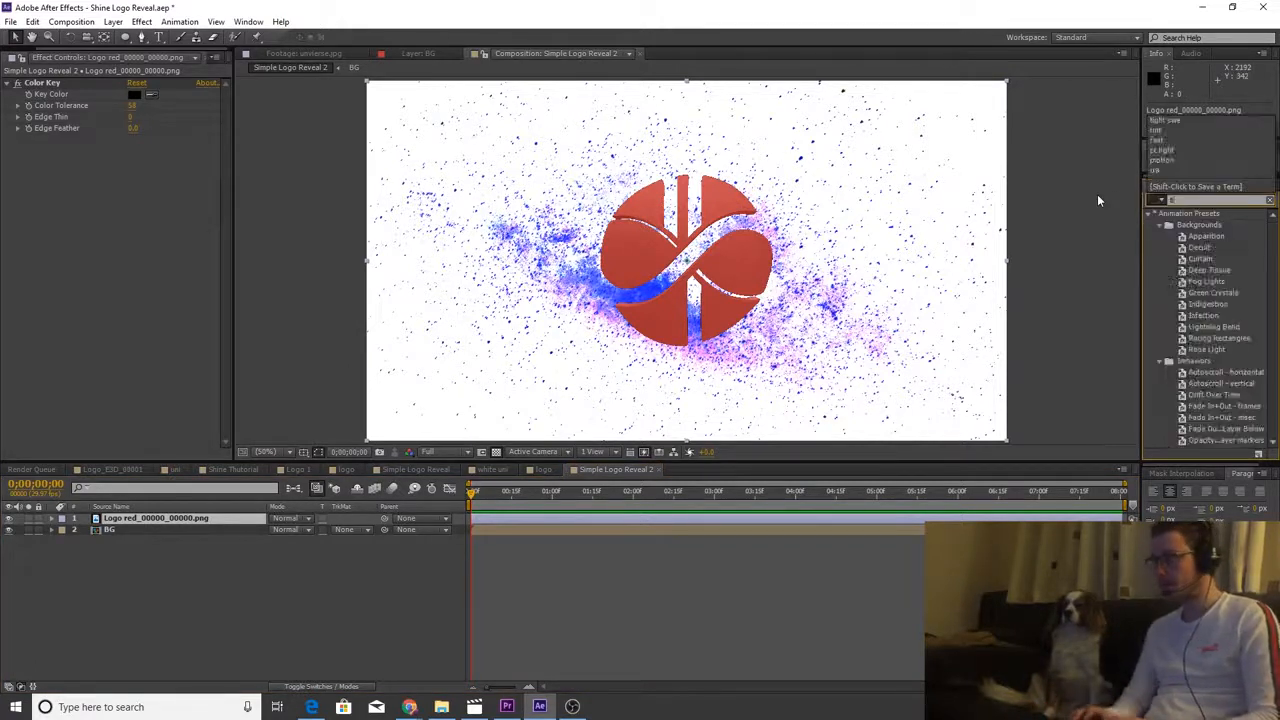
drag(1183, 259, 686, 120)
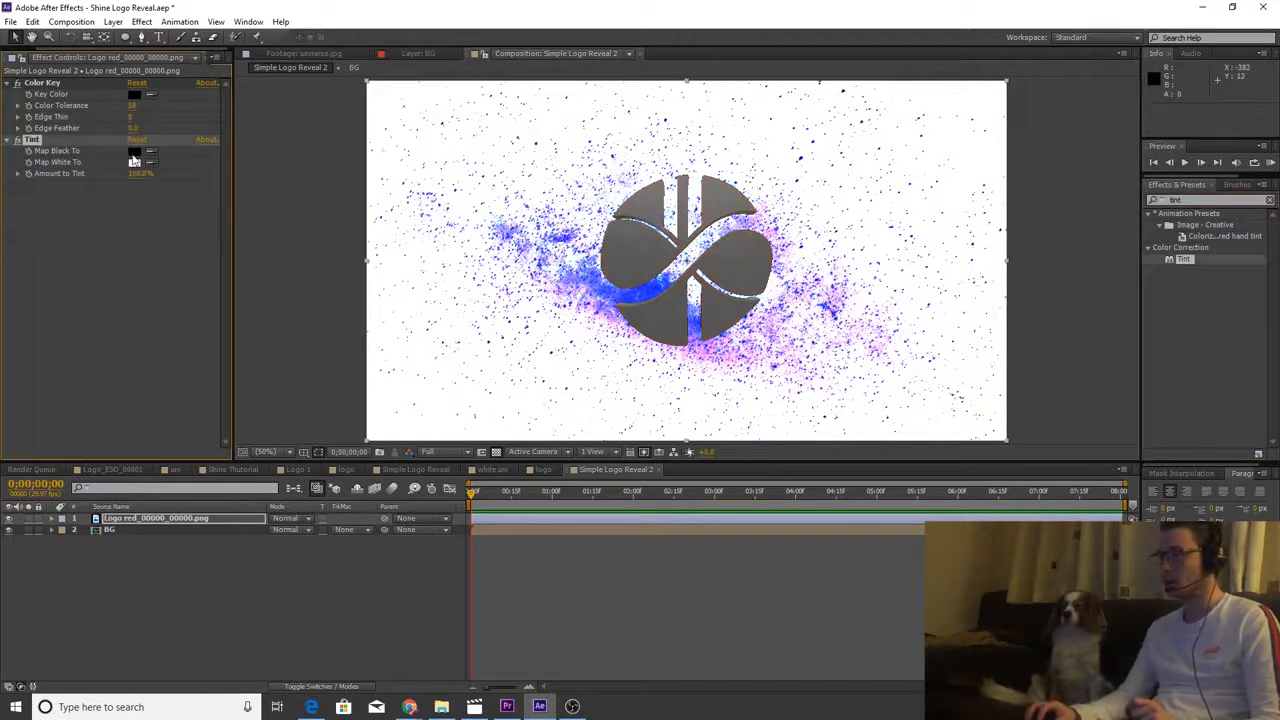
- Map the Tint effect's black to a bright, fully saturated purple with a hue of 280°
click(134, 150)
drag(368, 391, 370, 372)
click(349, 332)
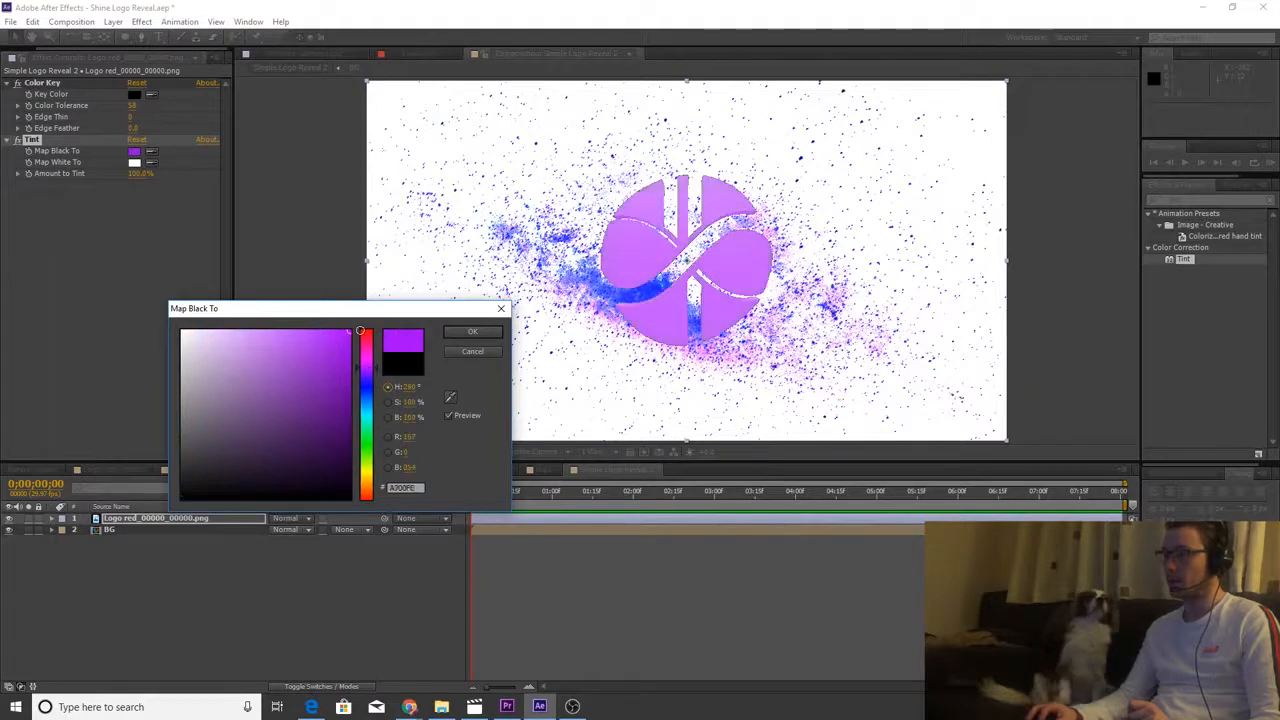
click(472, 332)
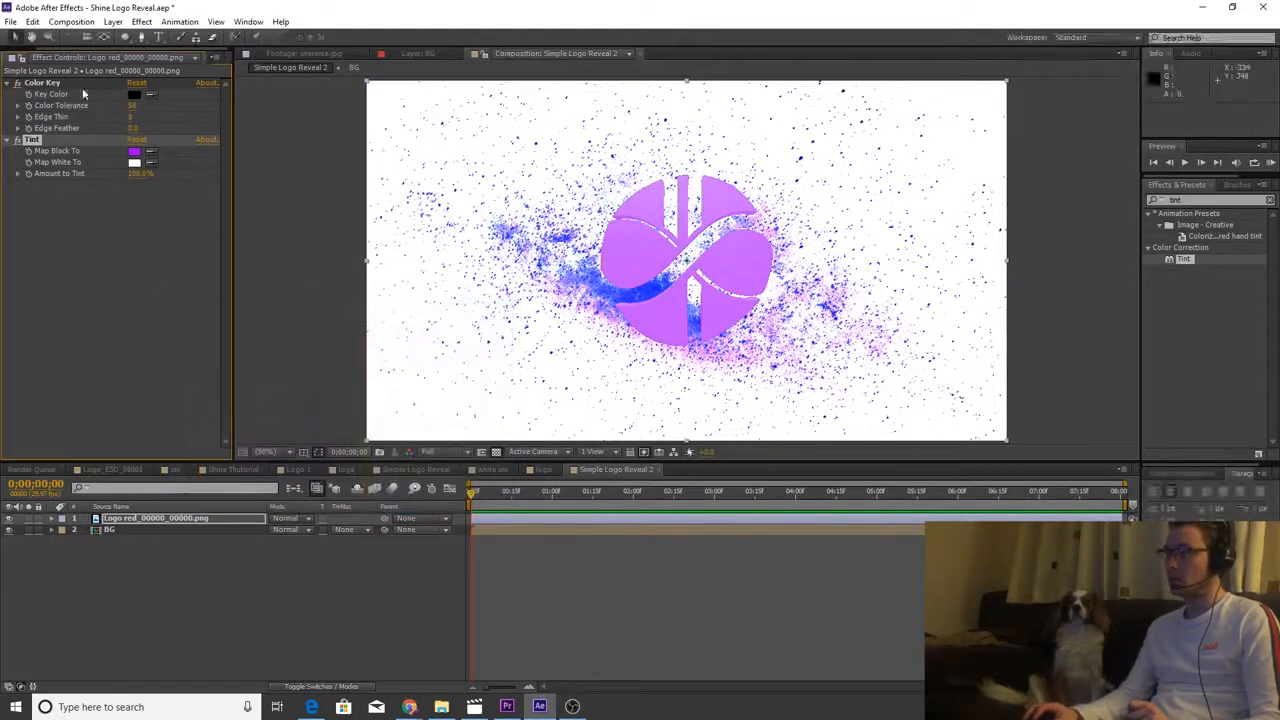
- Map the Tint effect's white to a blue-violet with a hue of 257° and reduce Amount to Tint to 52%
click(157, 178)
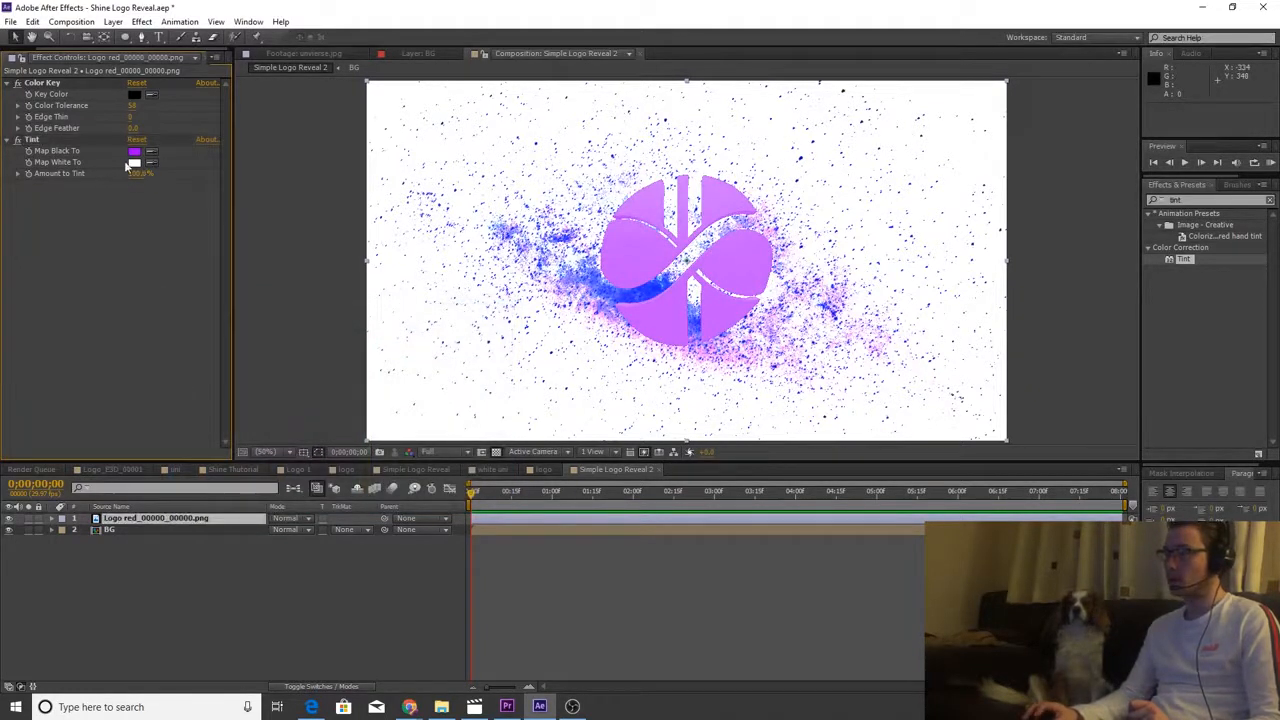
click(133, 162)
drag(372, 399, 372, 384)
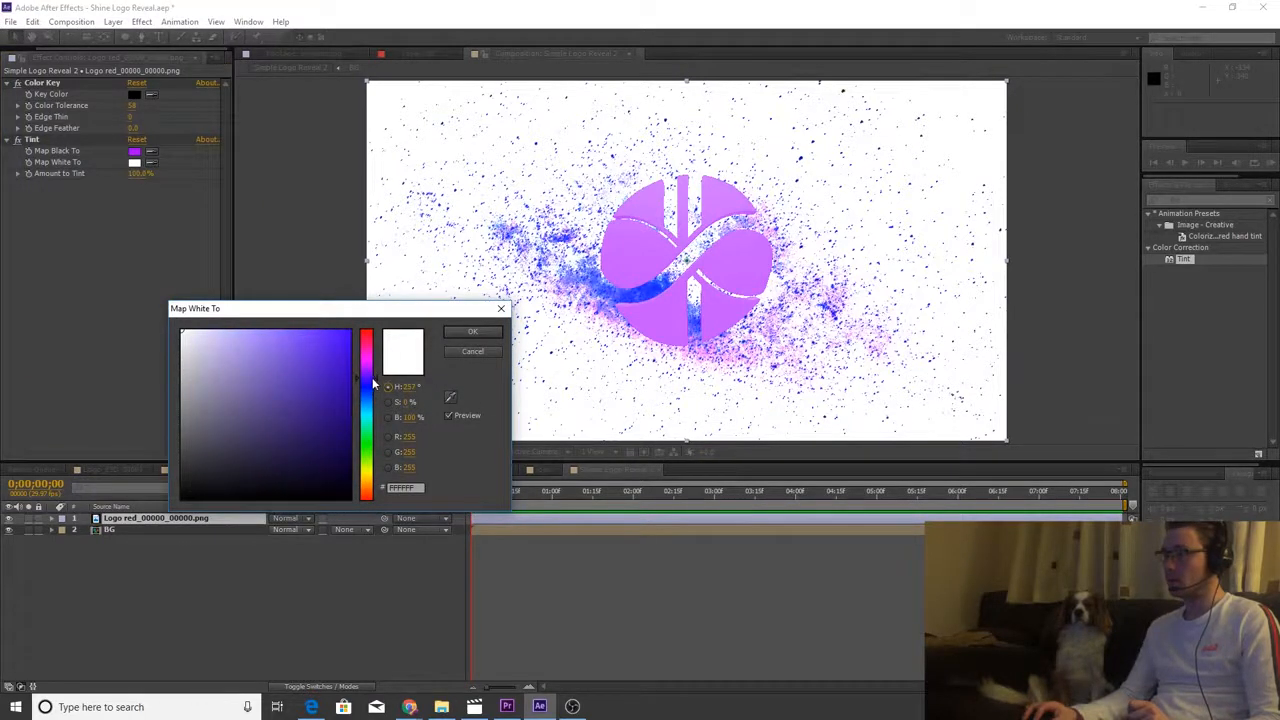
click(350, 361)
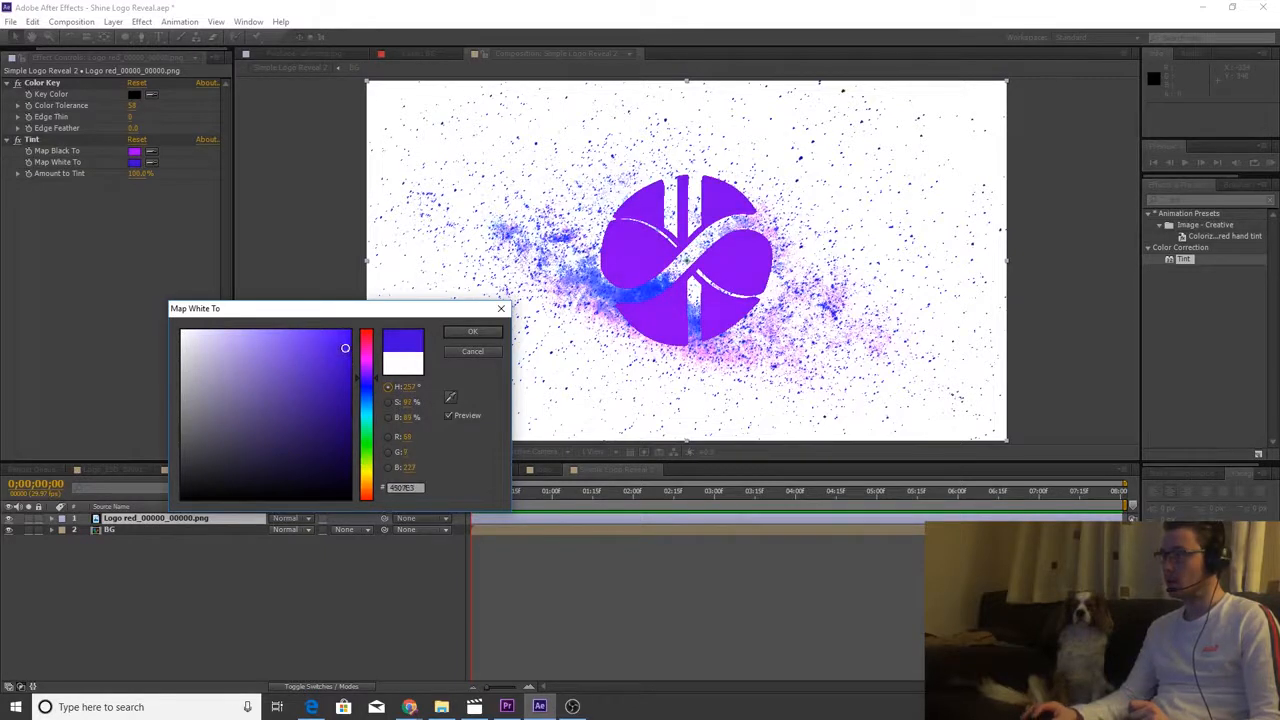
click(472, 331)
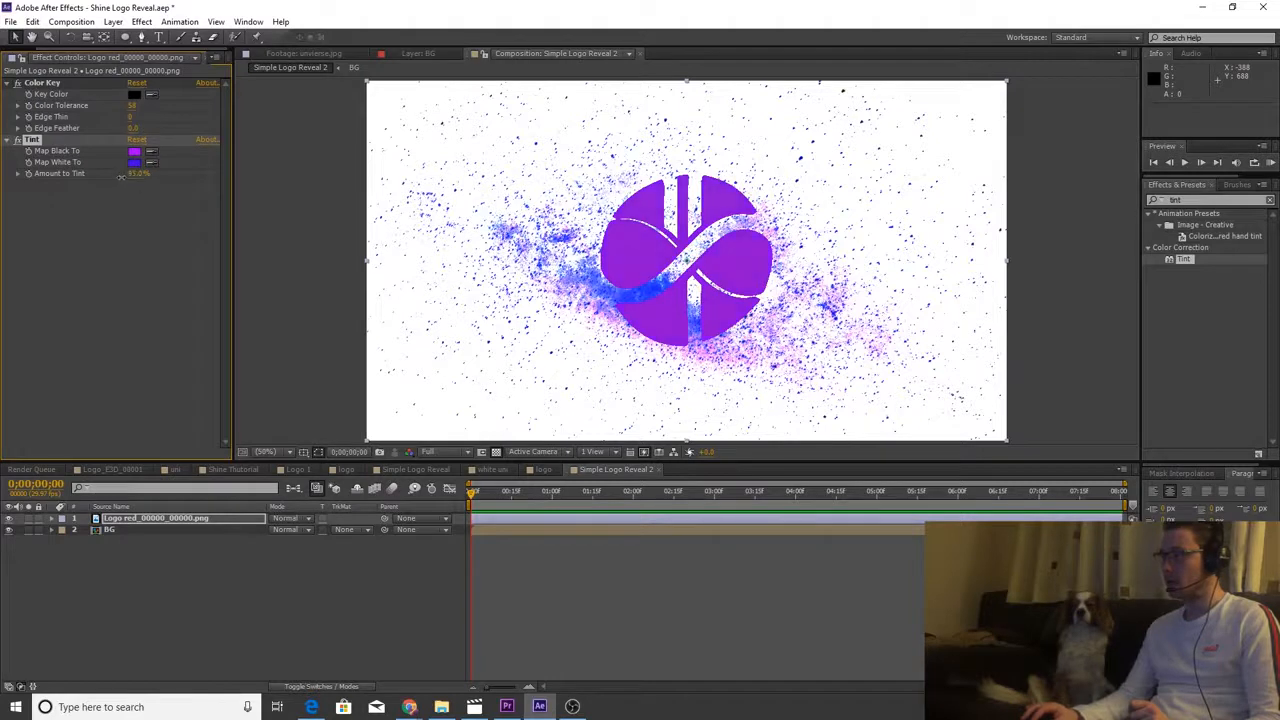
drag(121, 177, 108, 174)
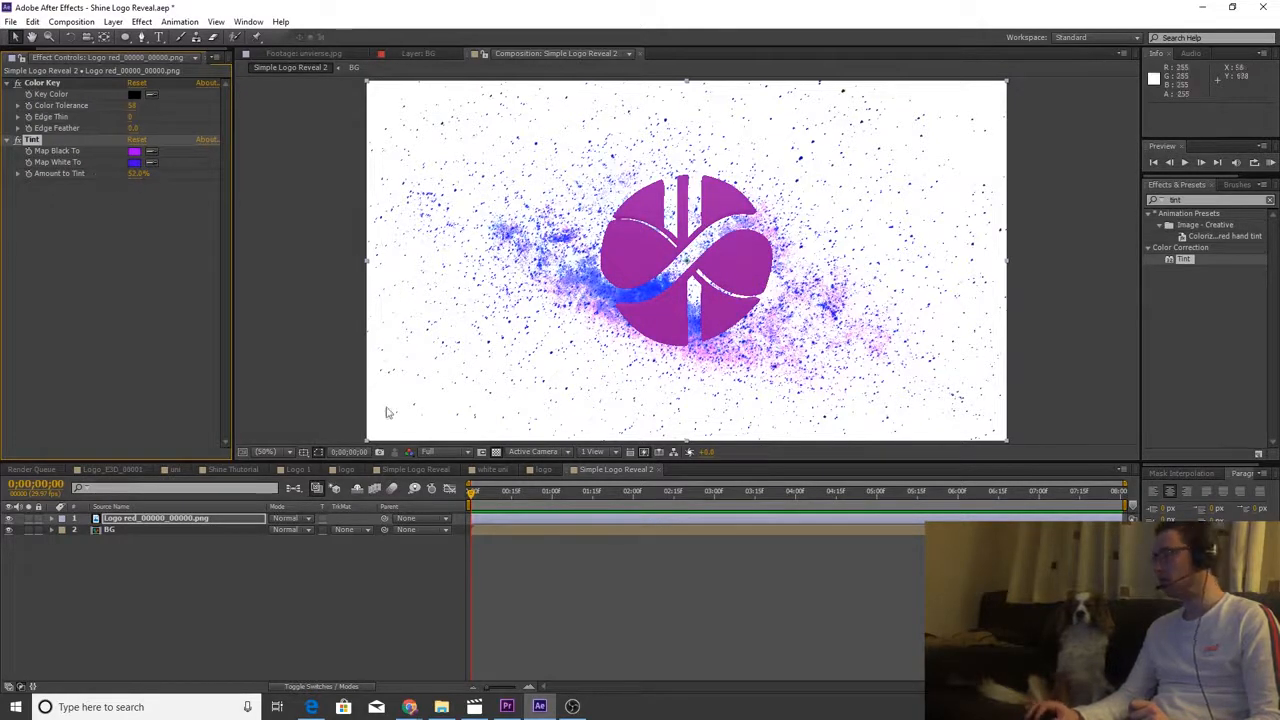
click(657, 626)
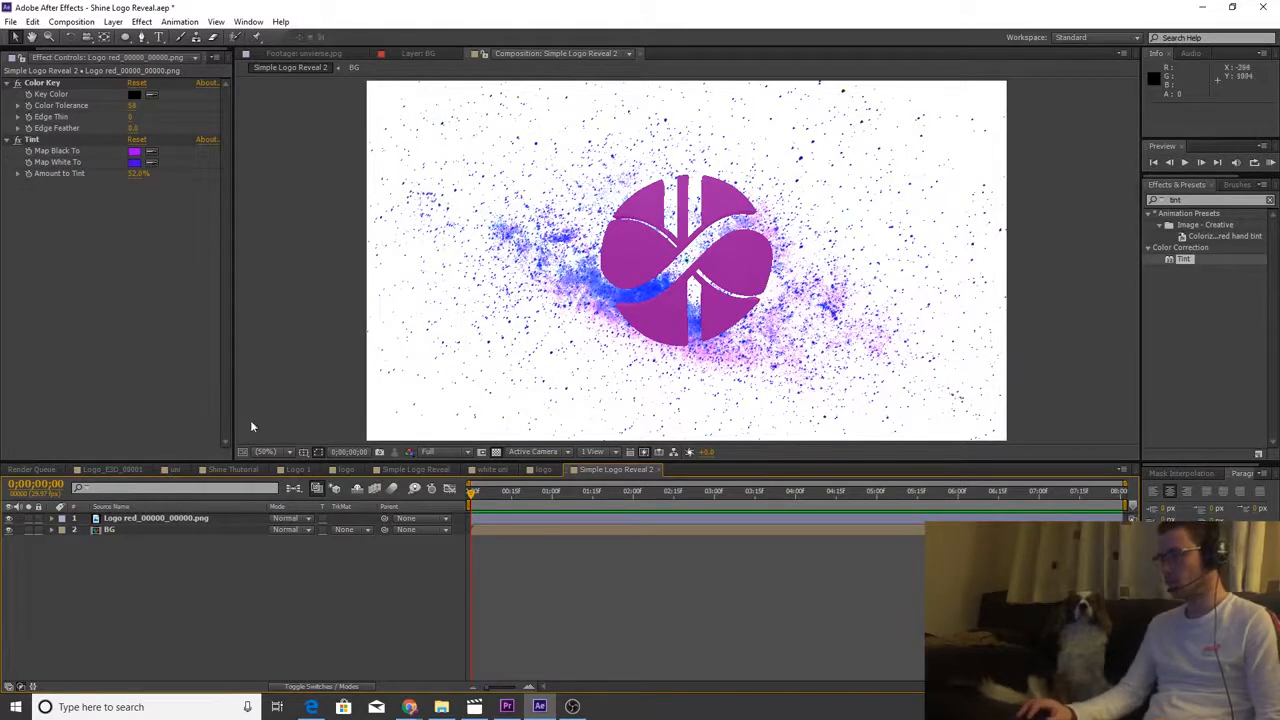
- Auto-trace the Logo red_00000_00000.png layer's current frame from the Alpha channel, with blur enabled before tracing
click(174, 518)
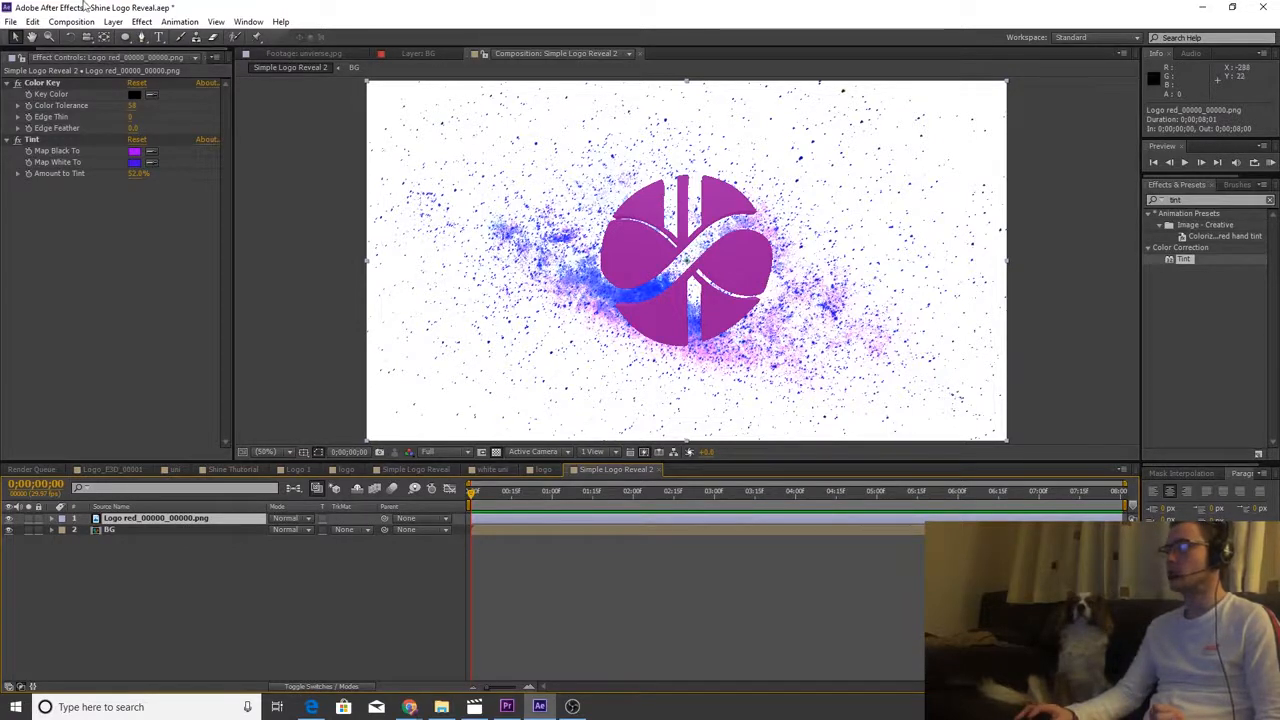
click(113, 21)
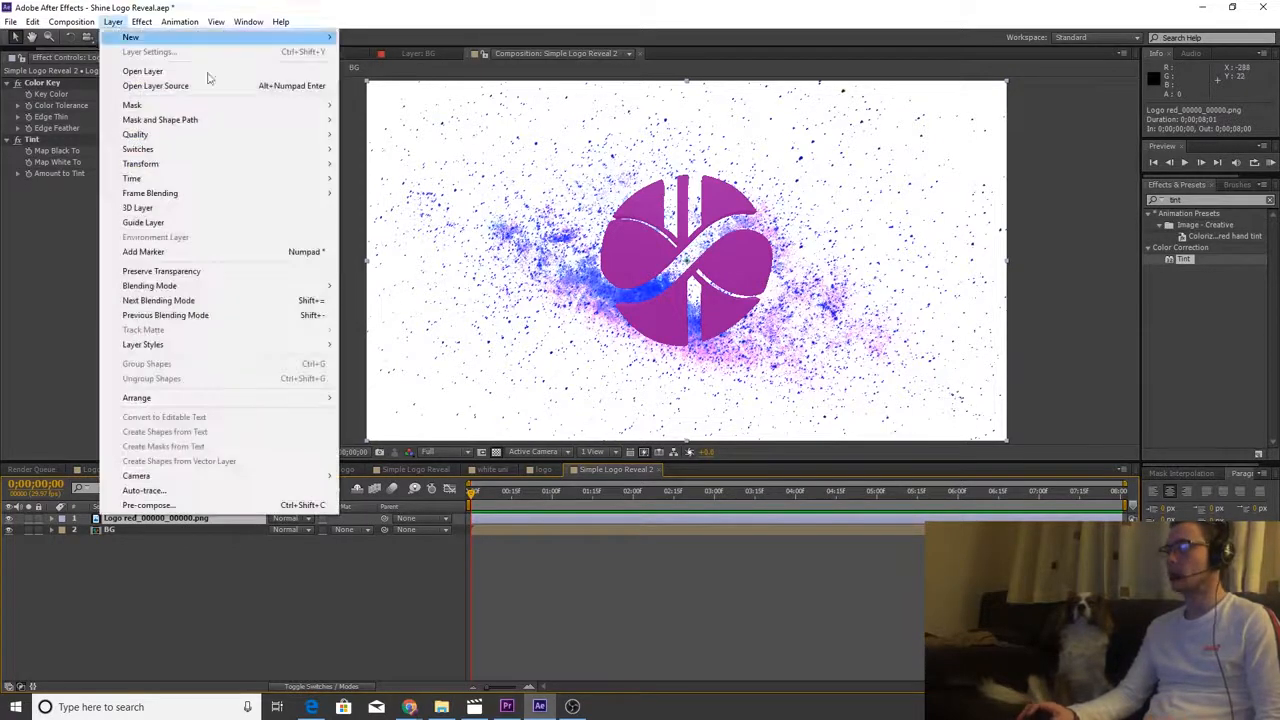
click(226, 490)
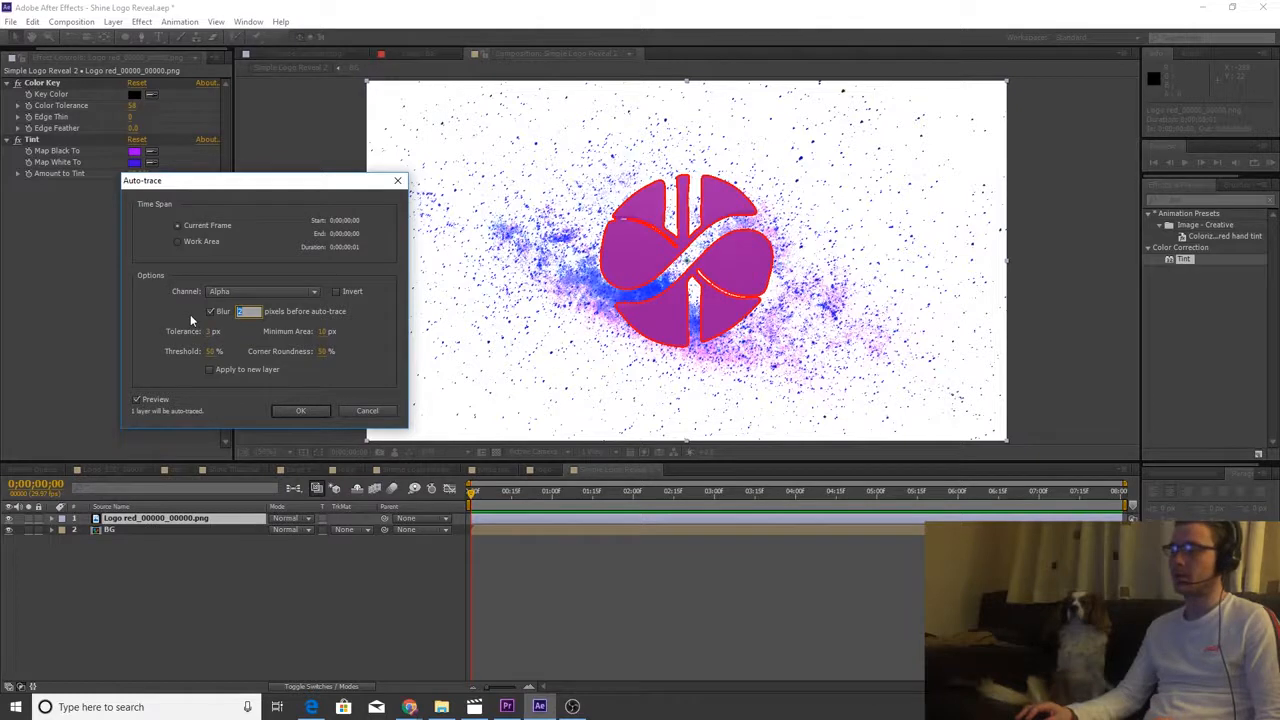
click(274, 290)
click(274, 291)
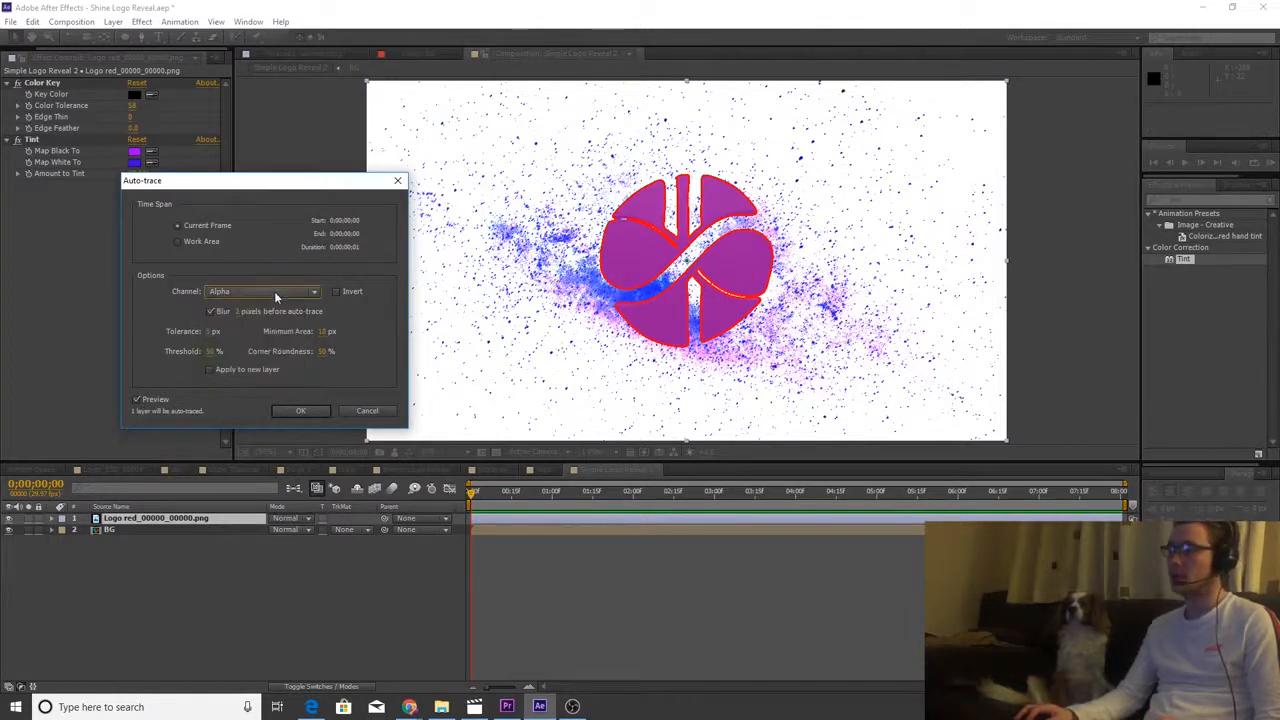
click(299, 411)
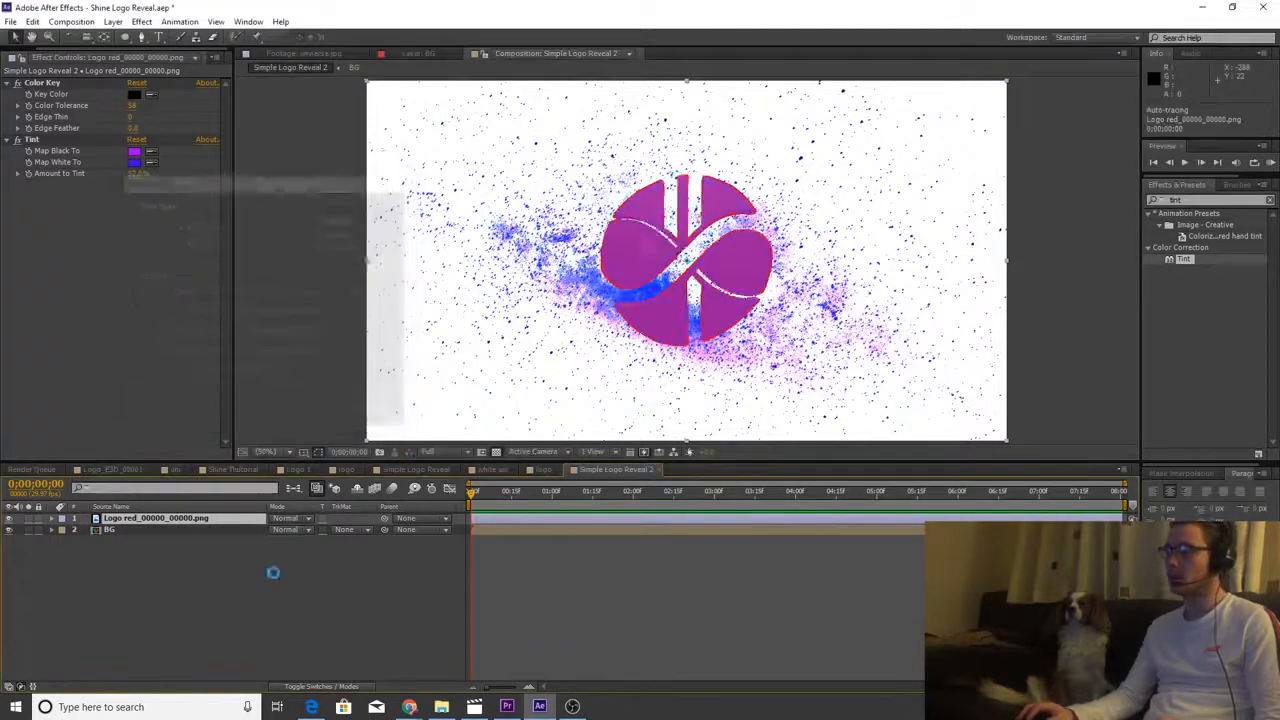
click(215, 598)
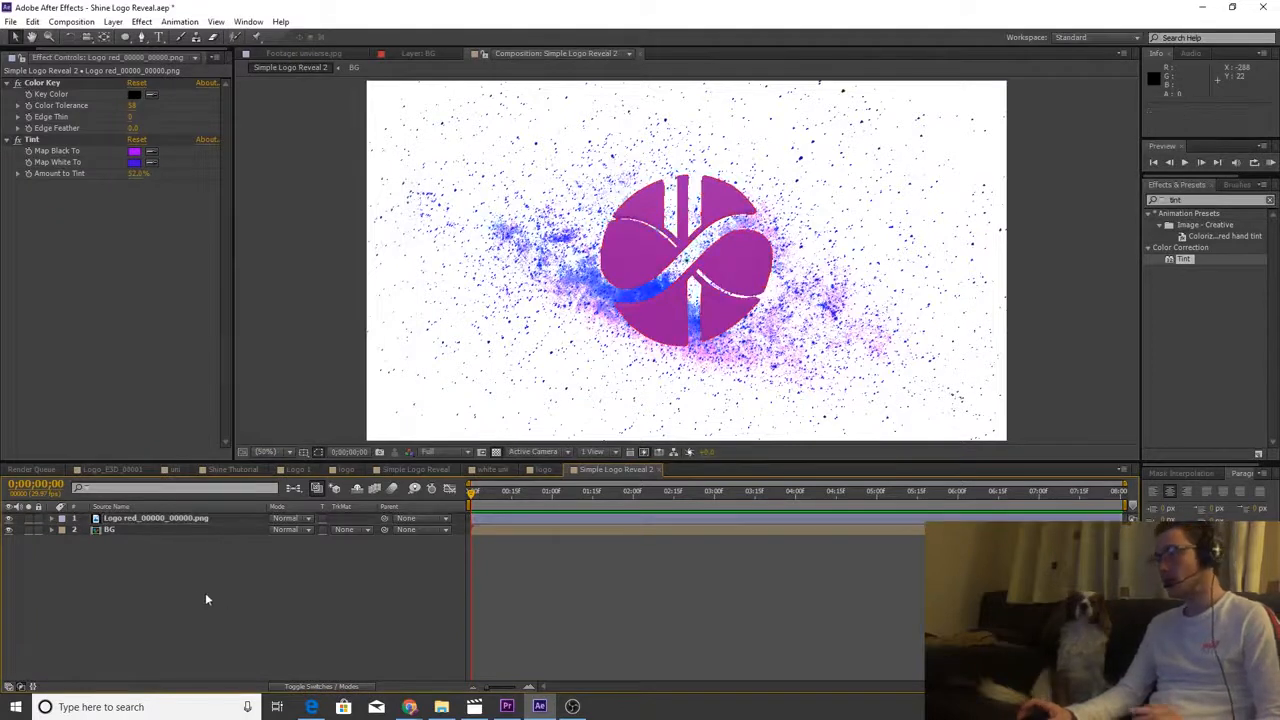
- Pre-compose the Logo red_00000_00000.png layer as logo, moving all attributes into the new composition
click(117, 519)
right_click(116, 520)
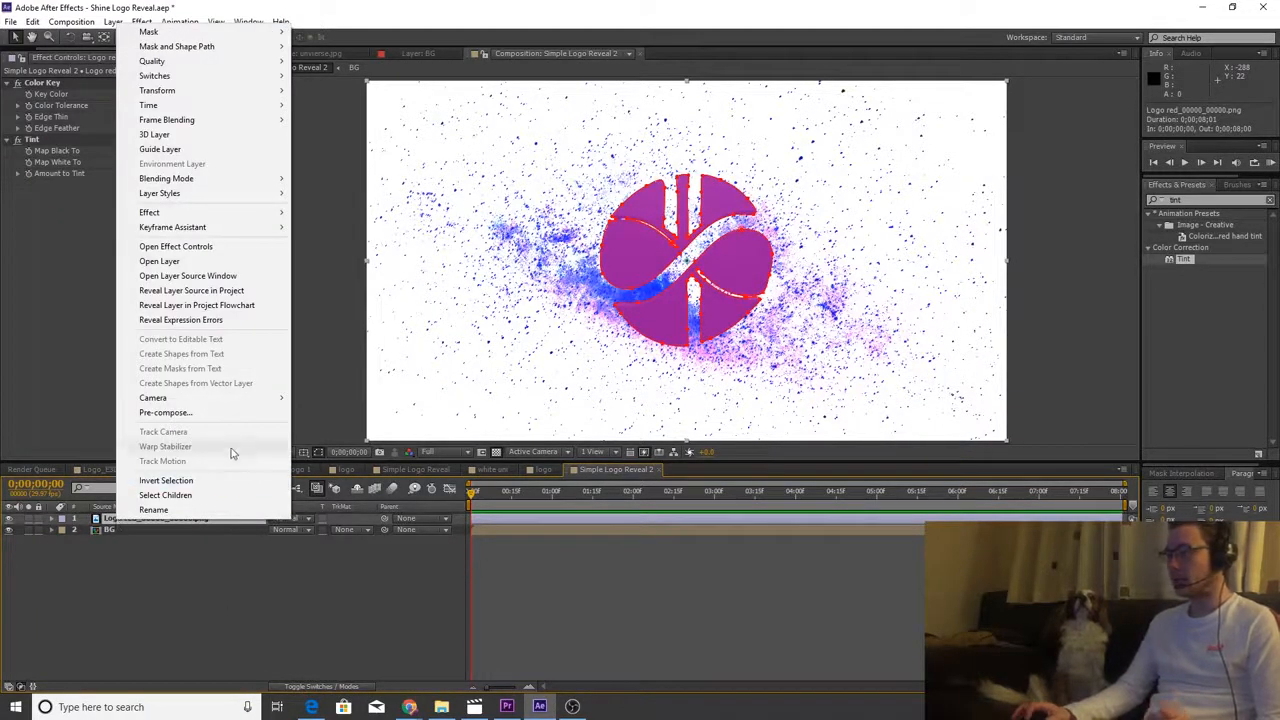
click(232, 412)
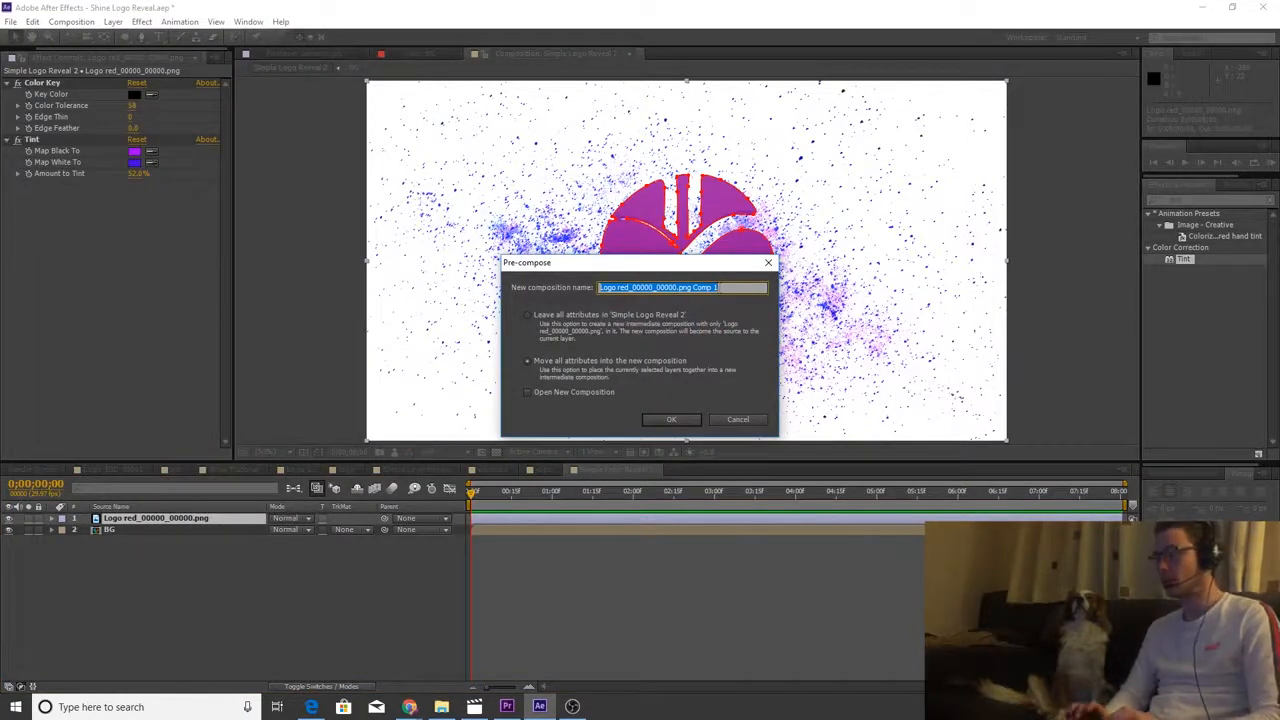
text(logo)
key(Return)
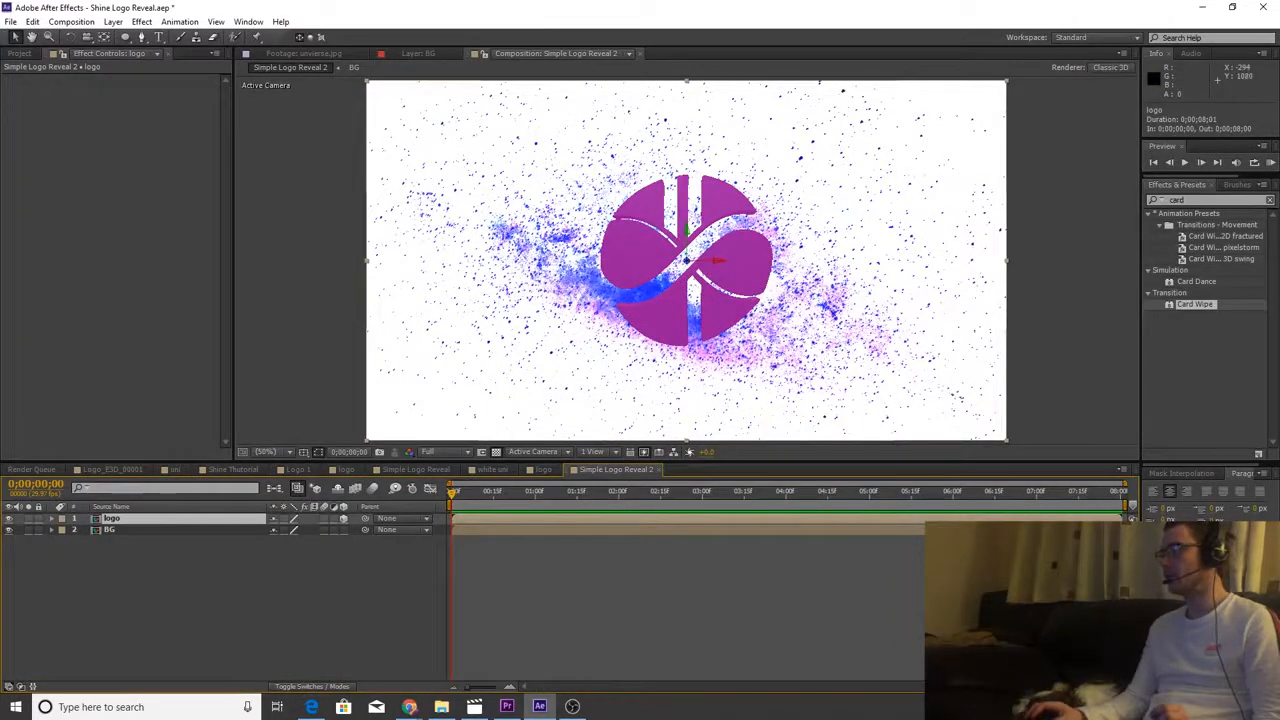
- Apply the Card Wipe effect to the logo layer, scrub through the first second, and return to the first frame
click(1186, 306)
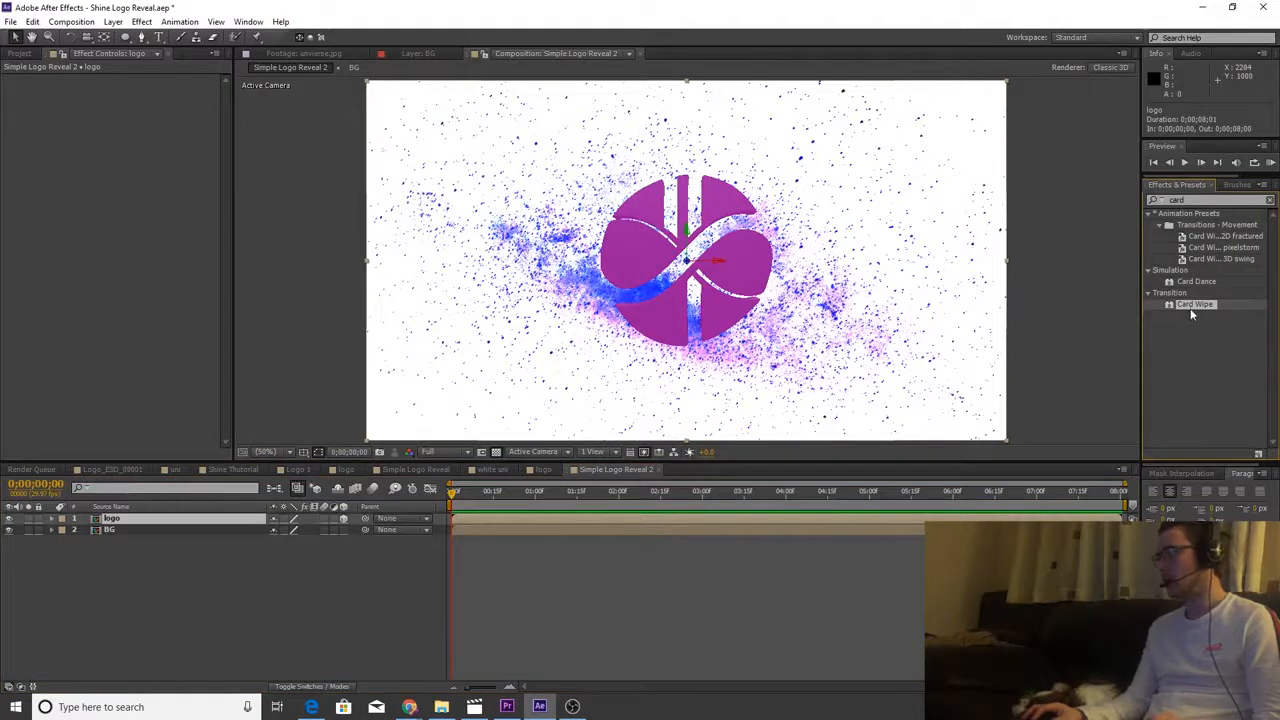
drag(1188, 302, 752, 370)
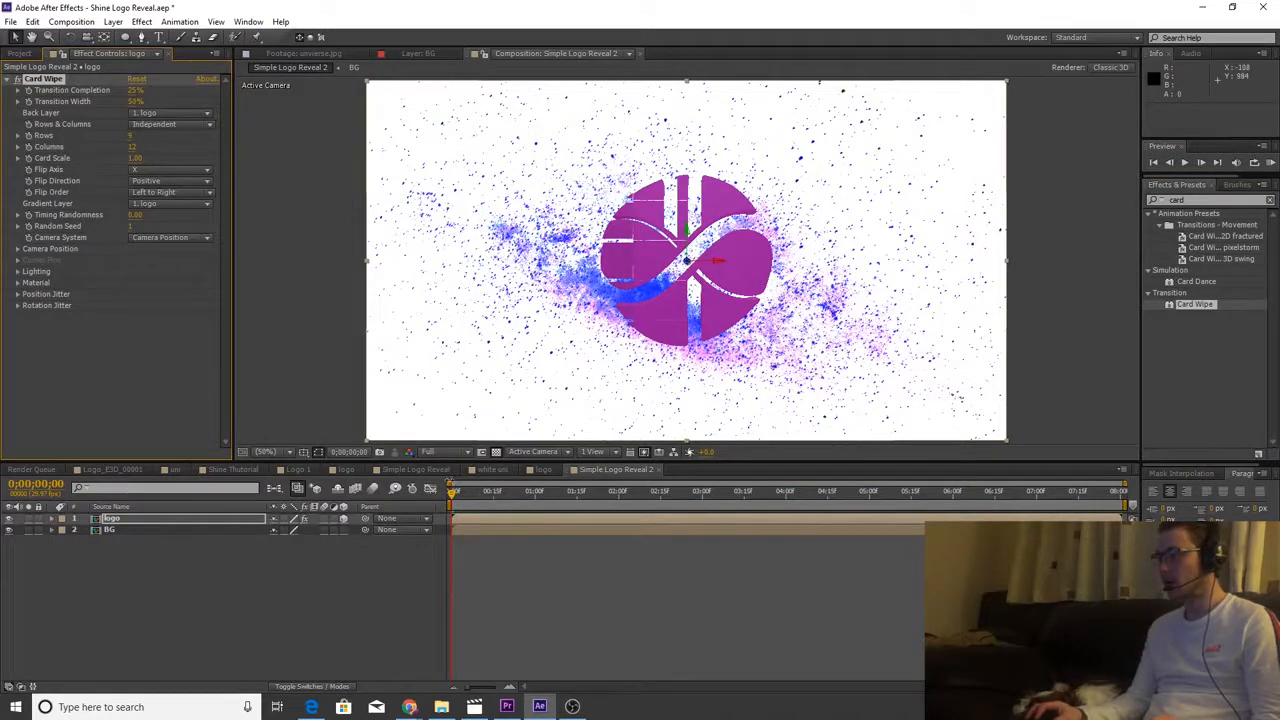
click(537, 503)
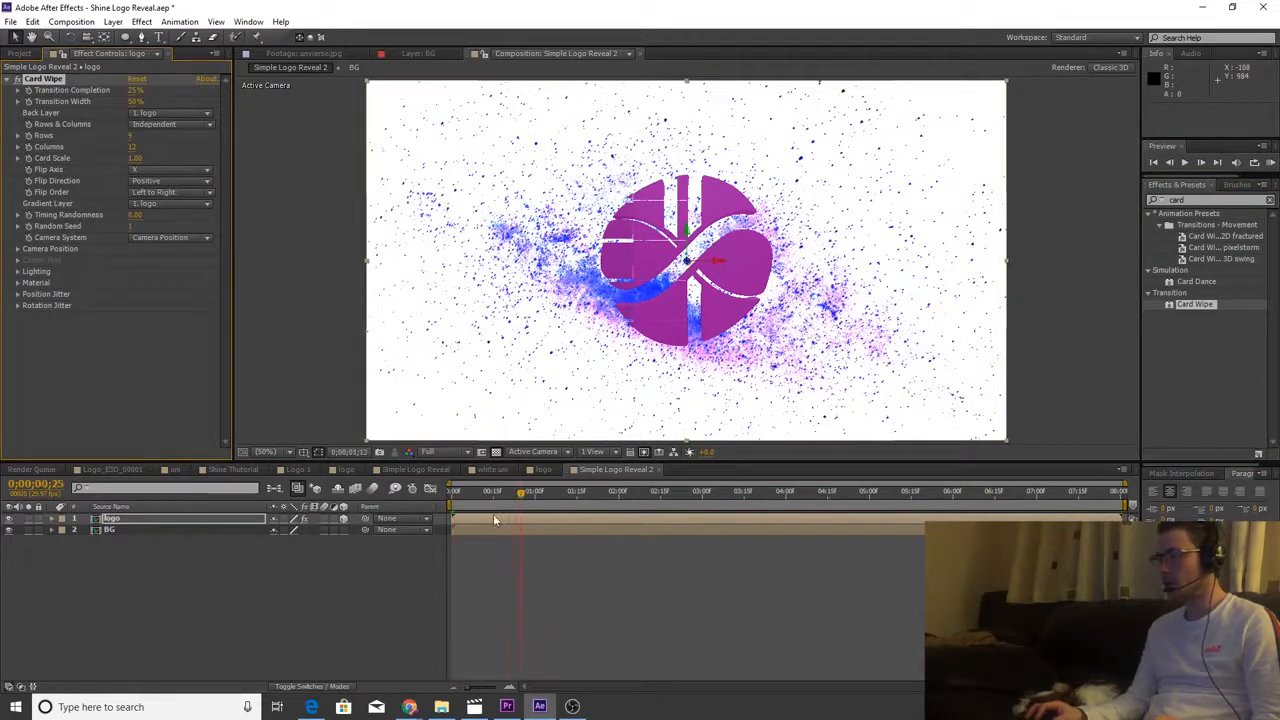
drag(447, 513, 520, 517)
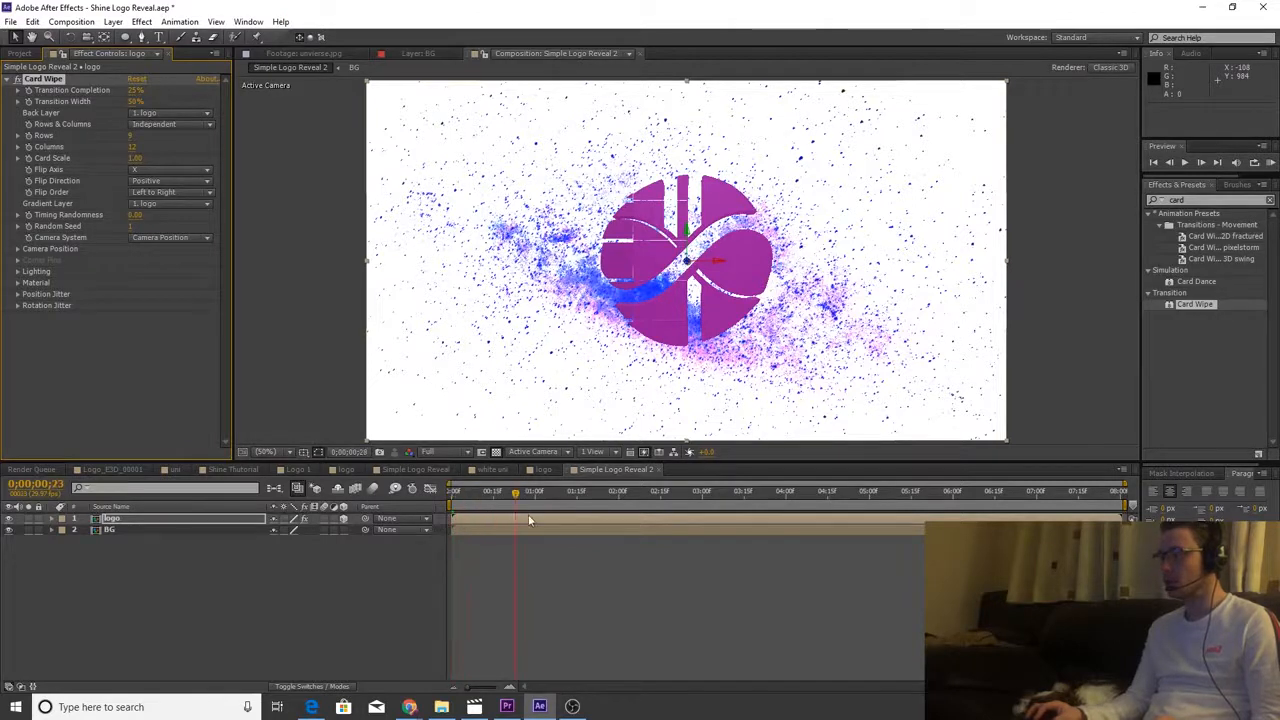
key(Home)
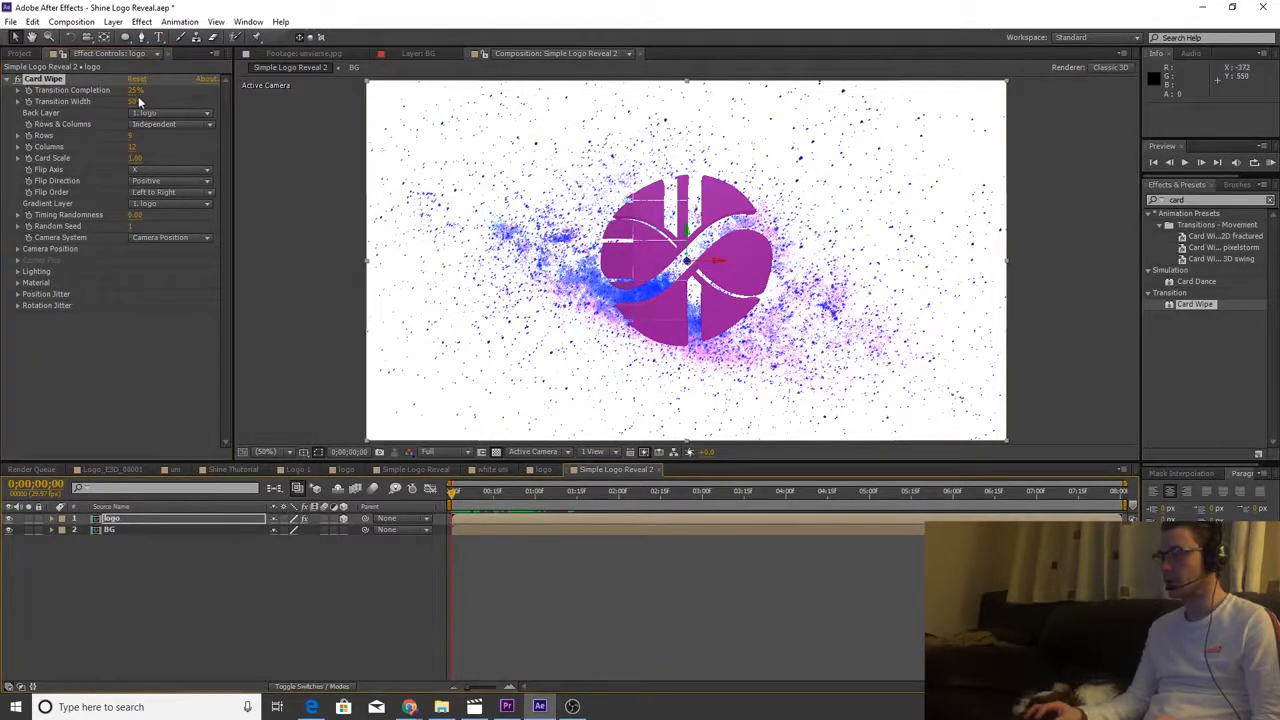
- Set the Card Wipe's Transition Completion to 42%, Flip Axis to Random, Random Seed to 2 and Columns to 13
mouse_move(130, 89)
mouse_down()
mouse_move(167, 90)
mouse_move(148, 90)
mouse_up()
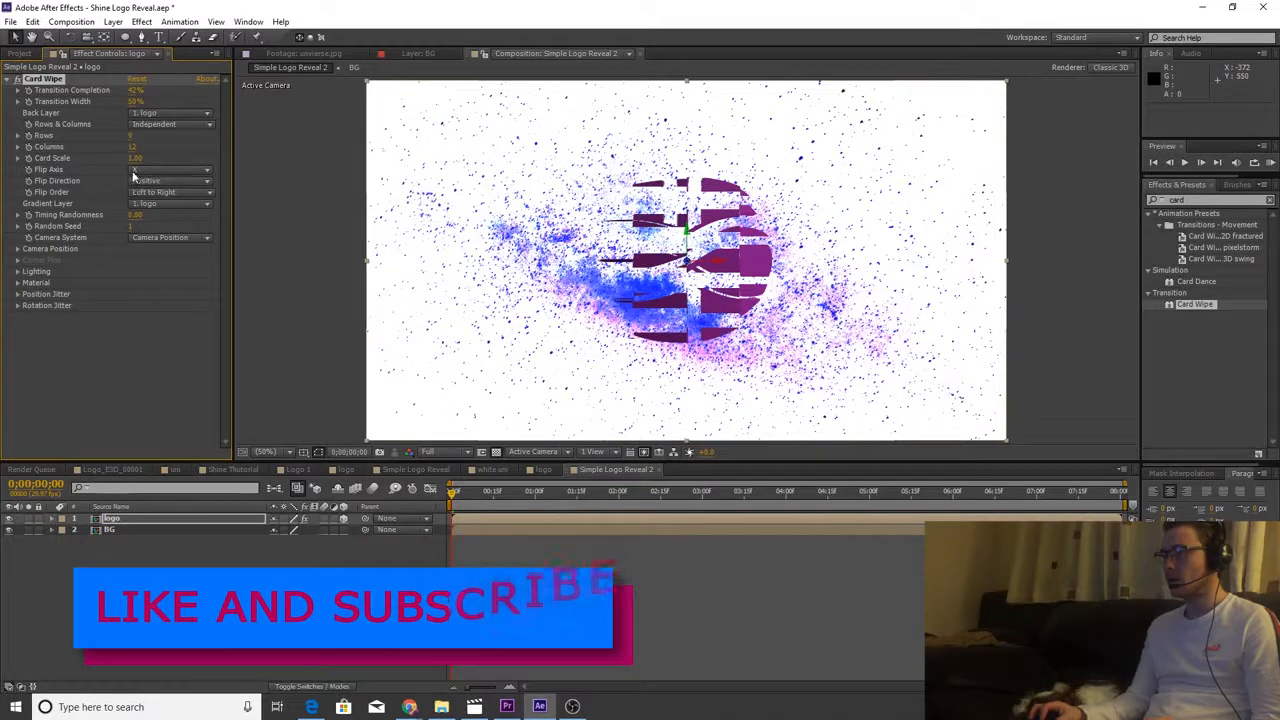
click(150, 170)
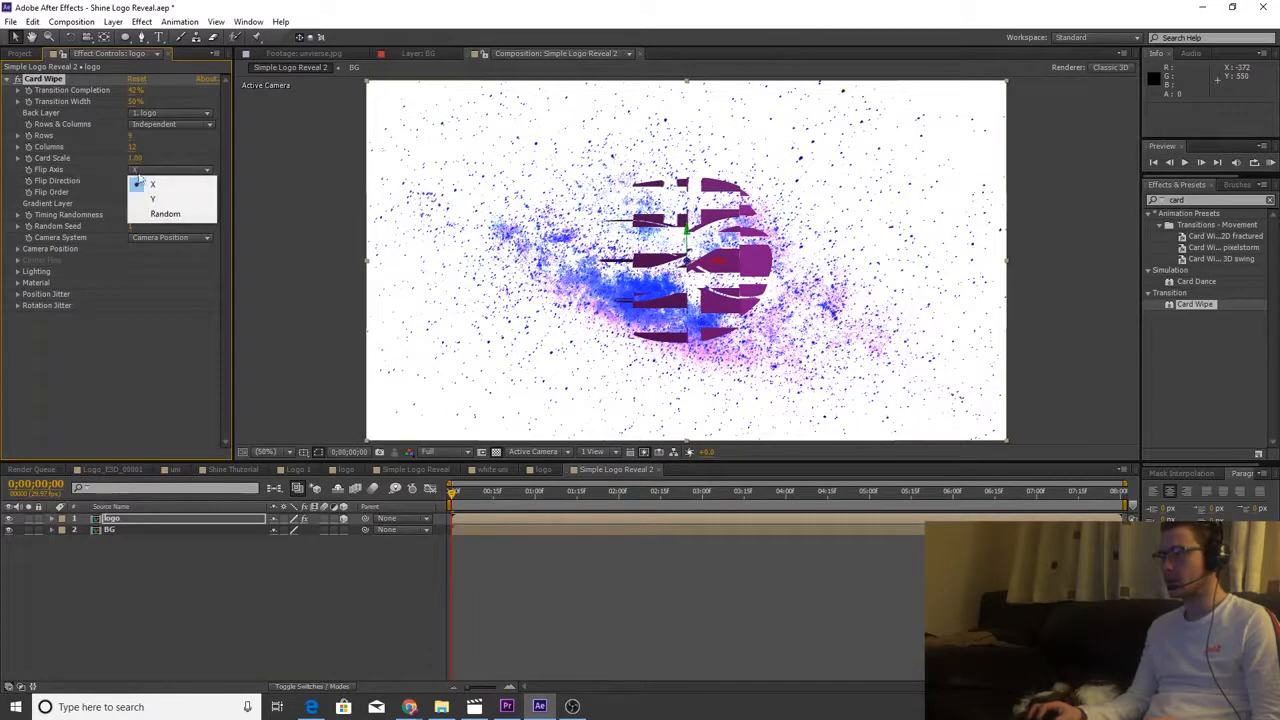
click(165, 213)
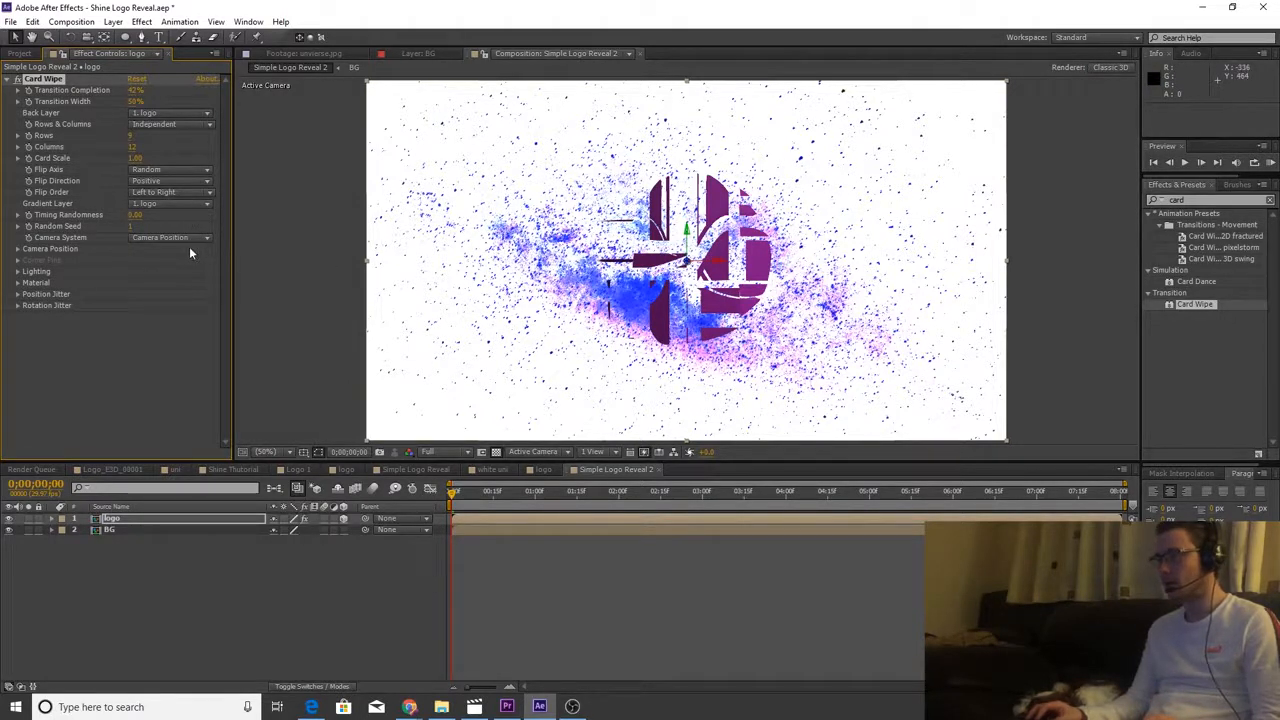
click(134, 226)
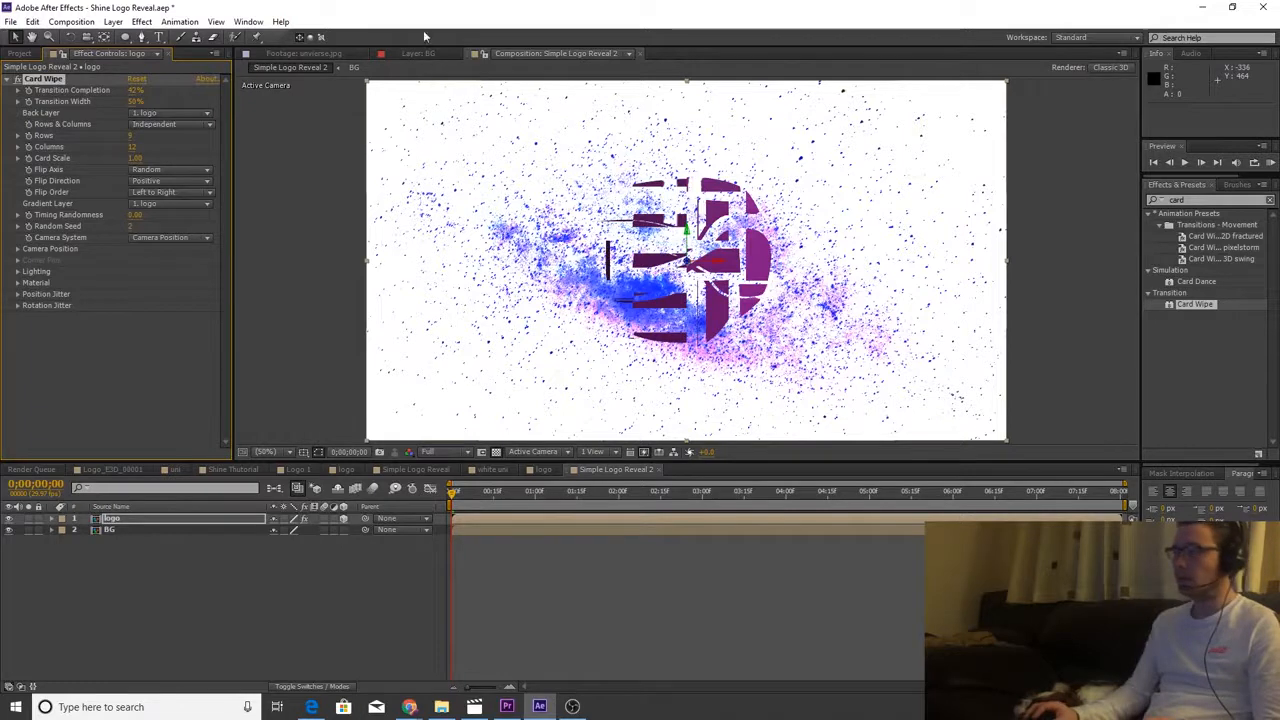
click(135, 148)
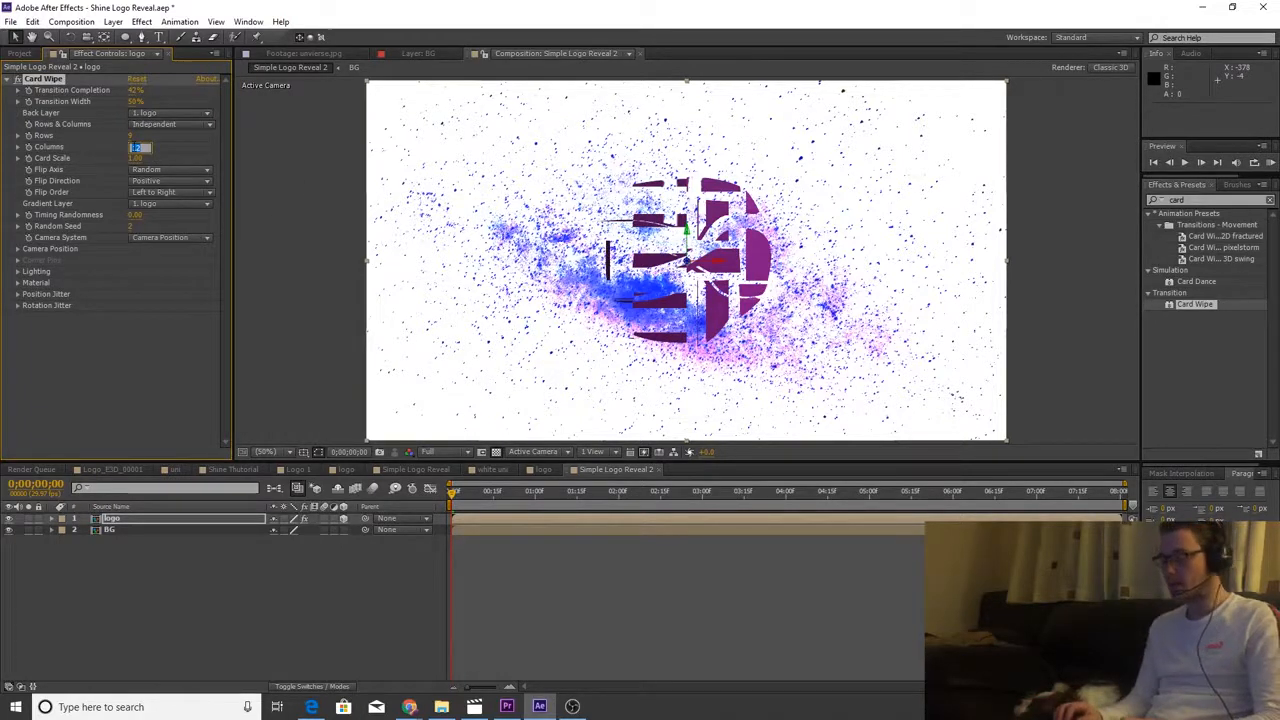
text(13)
key(Return)
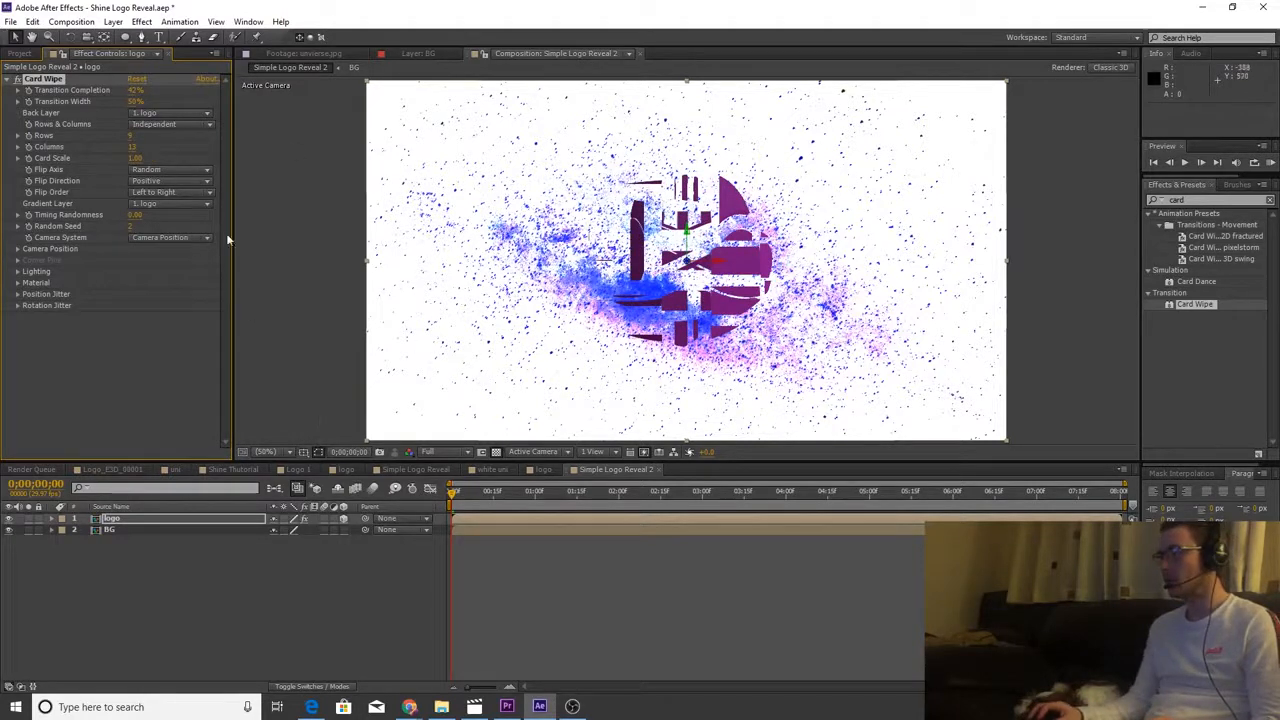
- Add a Transition Completion keyframe of 0% to the Card Wipe at 4 seconds
click(20, 54)
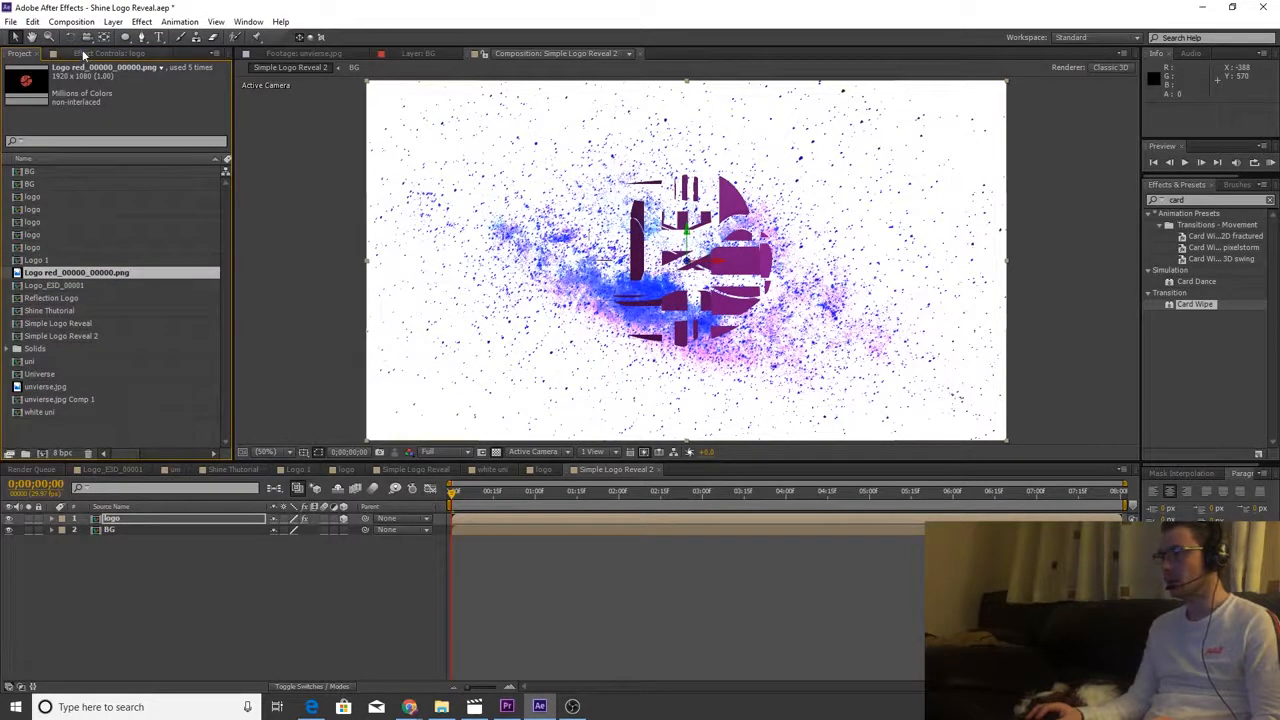
click(95, 53)
click(136, 91)
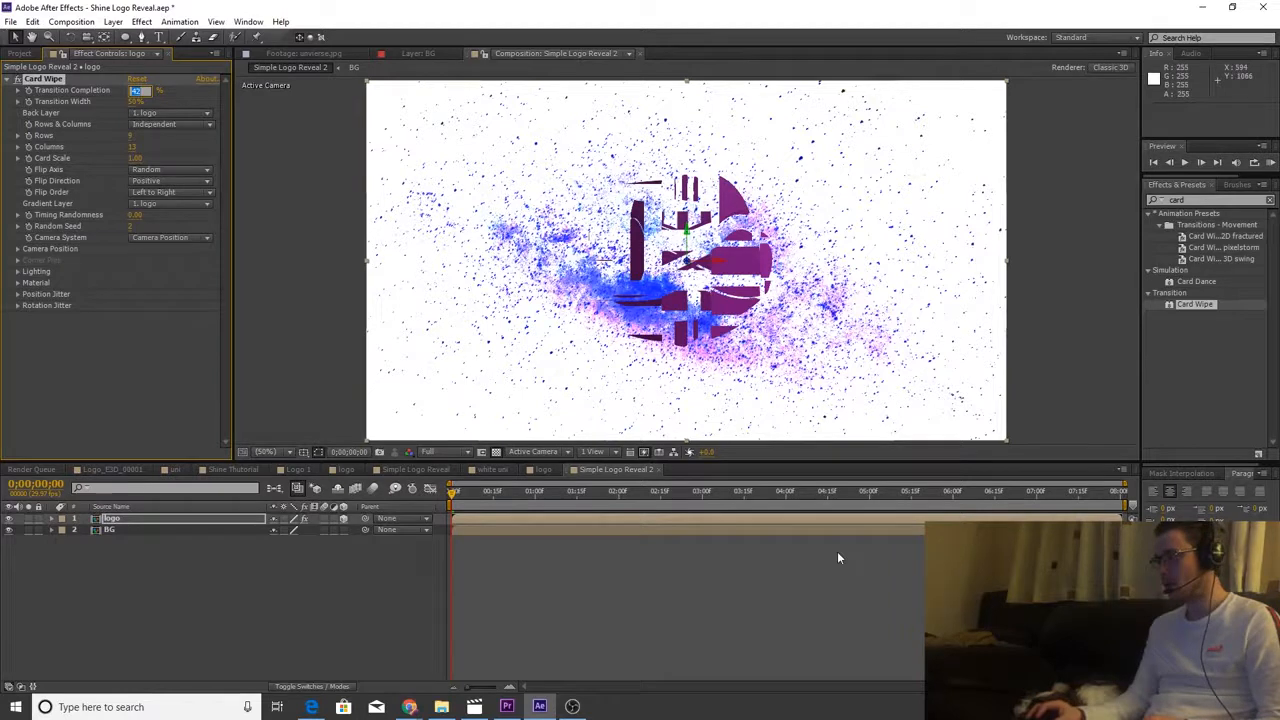
click(776, 497)
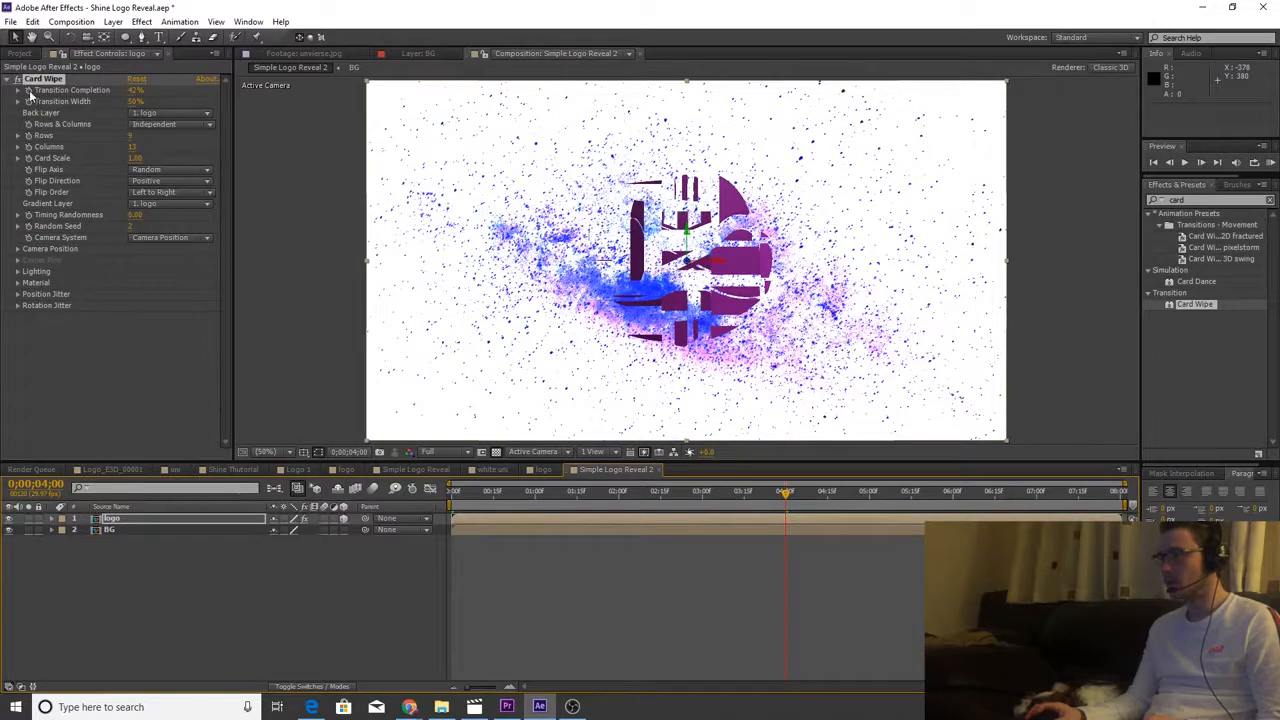
click(138, 91)
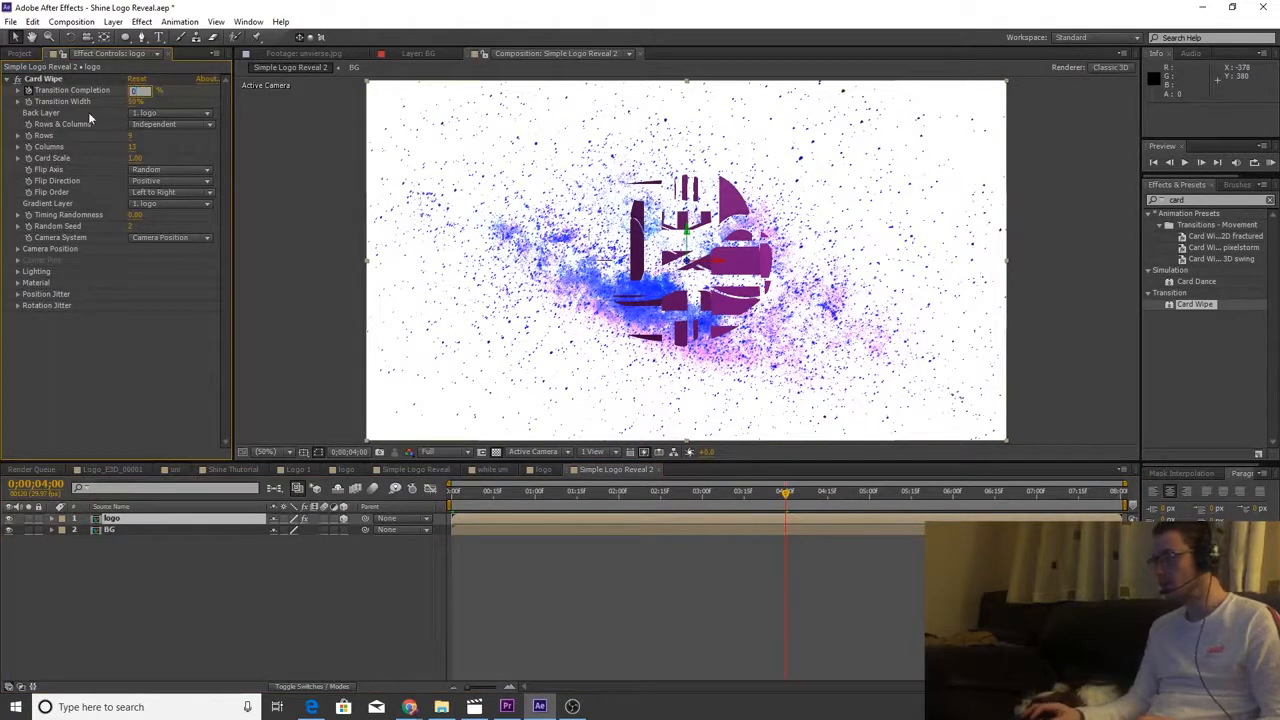
key(Return)
scroll(736, 303, up, 2)
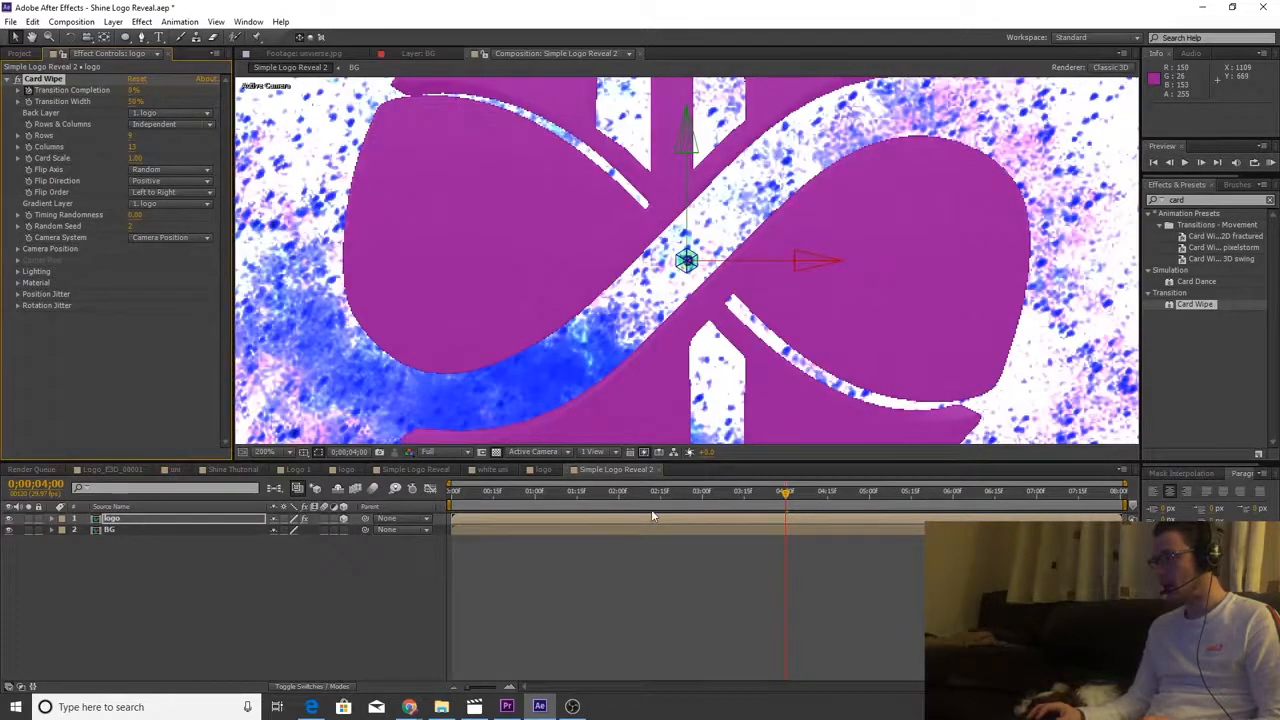
- Set the Card Wipe's Transition Completion to 50% at the first frame
key(space)
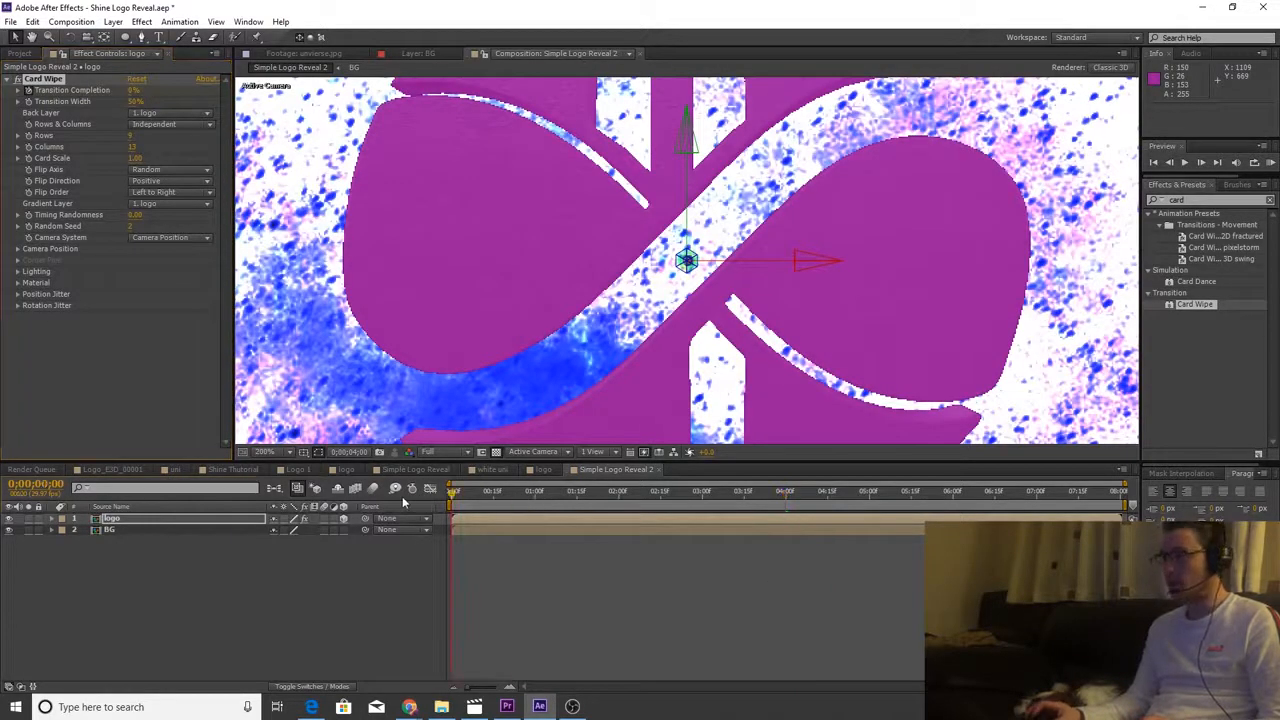
click(131, 91)
text(50)
key(Return)
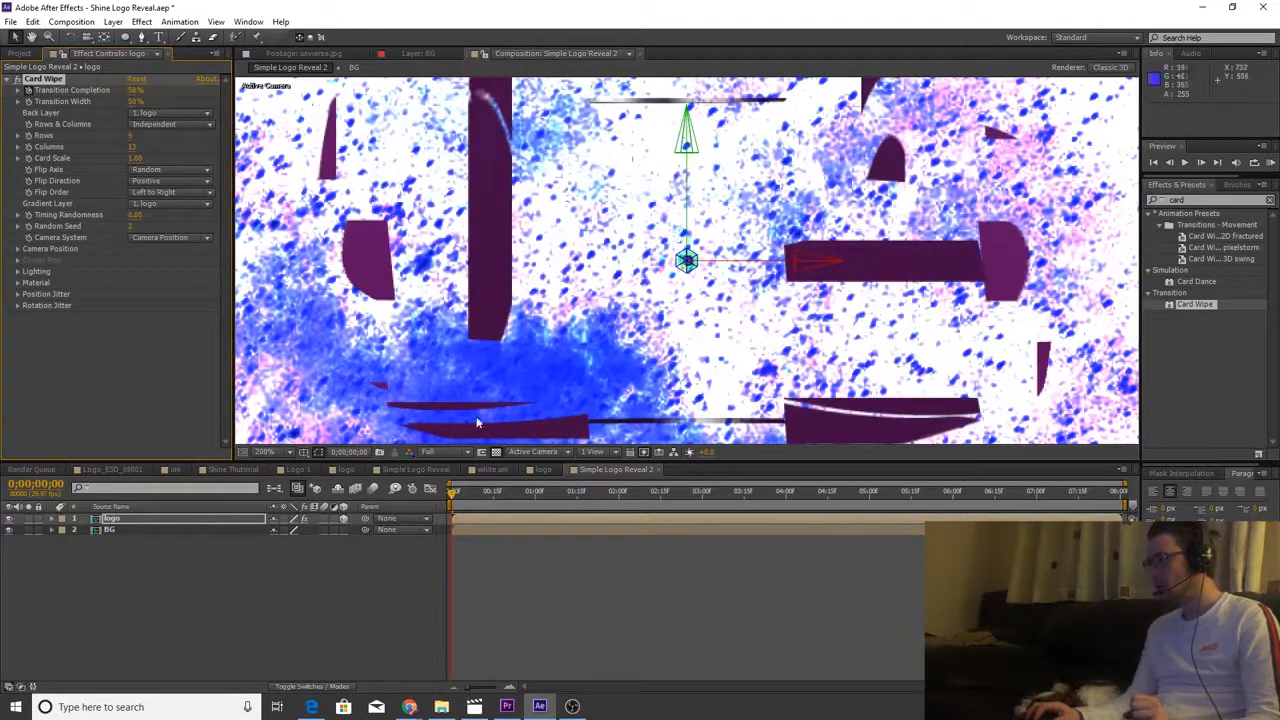
- Reveal the logo layer's Transition Completion keyframes, apply Easy Ease to both, and scrub through the animation
click(244, 454)
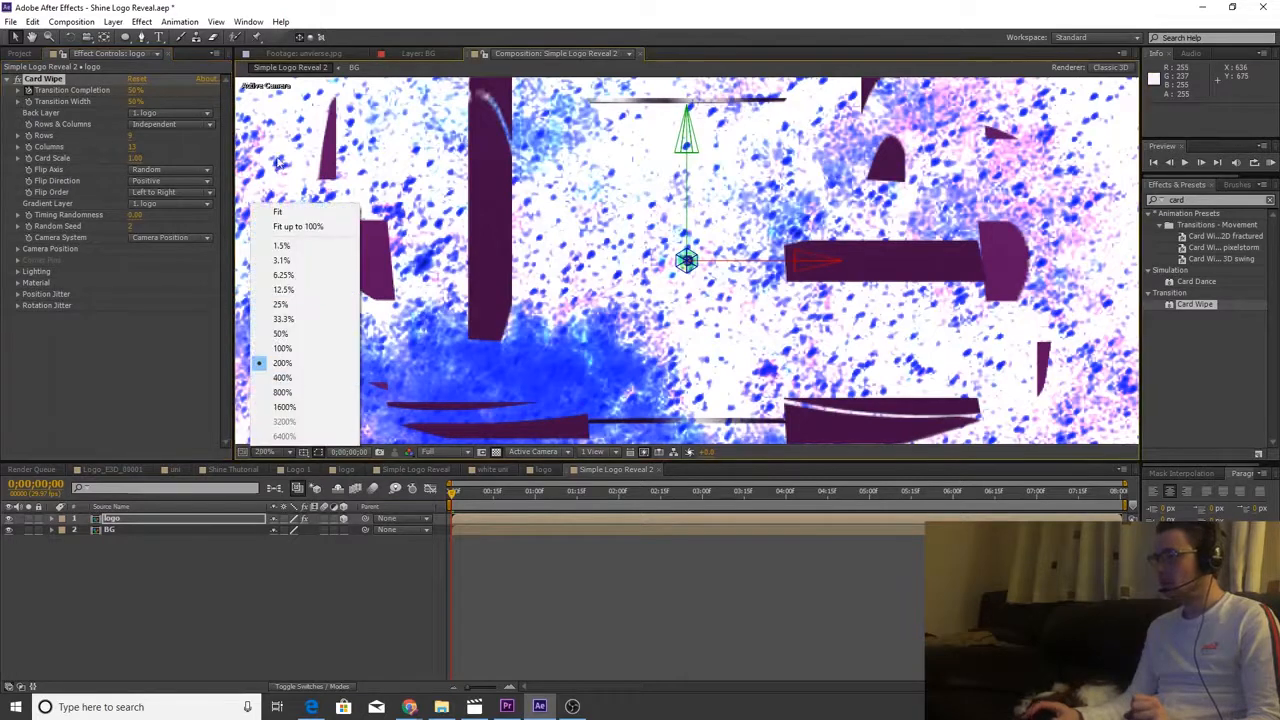
click(290, 222)
click(724, 631)
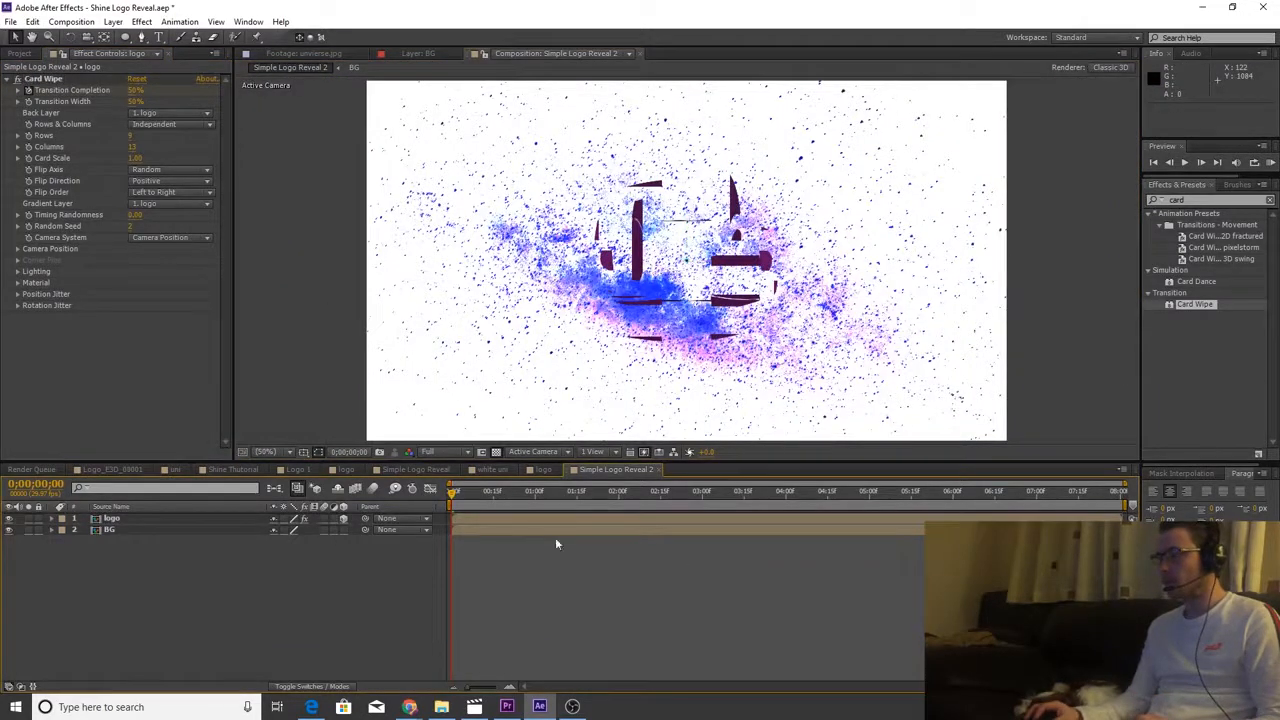
drag(455, 492, 681, 484)
click(688, 519)
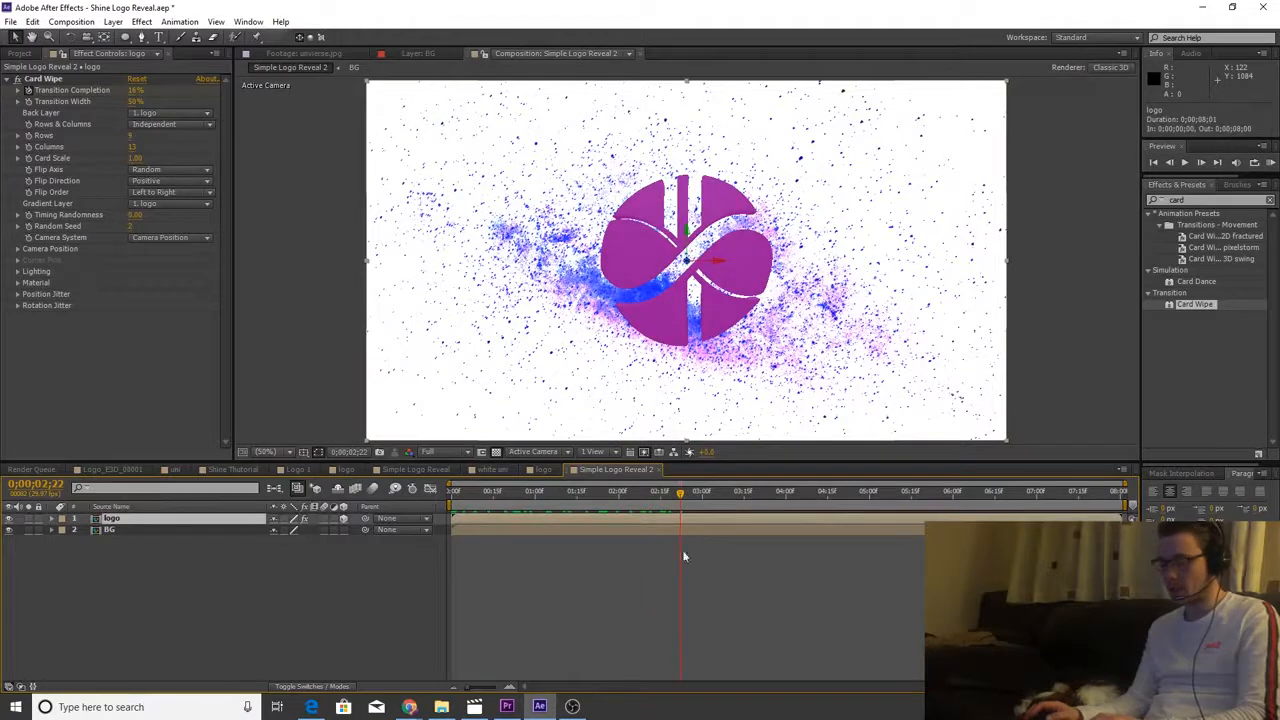
key(u)
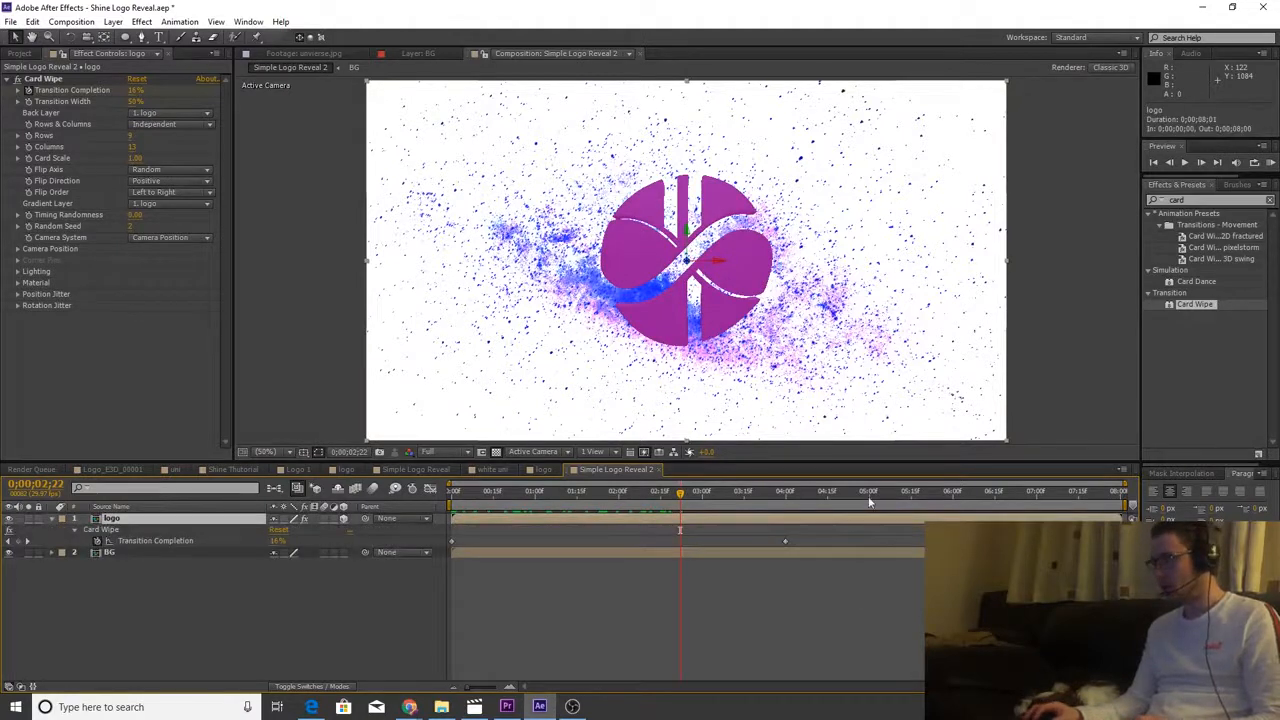
drag(814, 540, 395, 551)
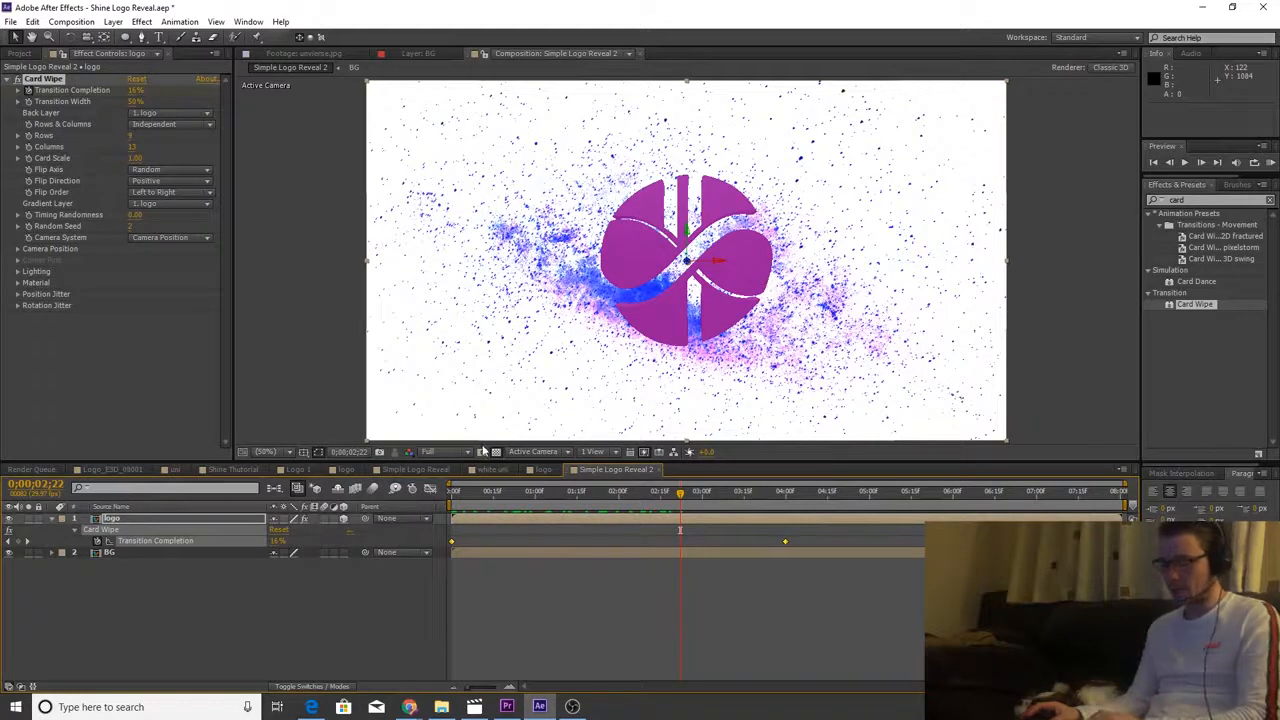
key(F9)
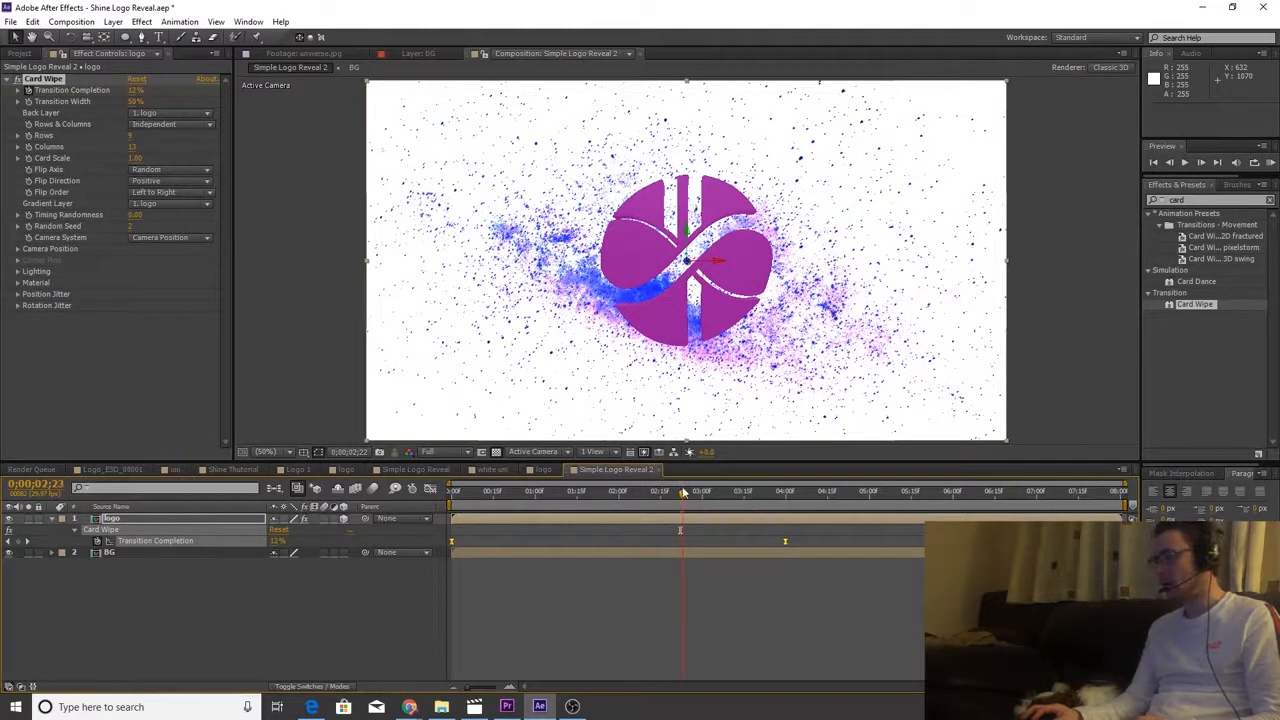
click(631, 508)
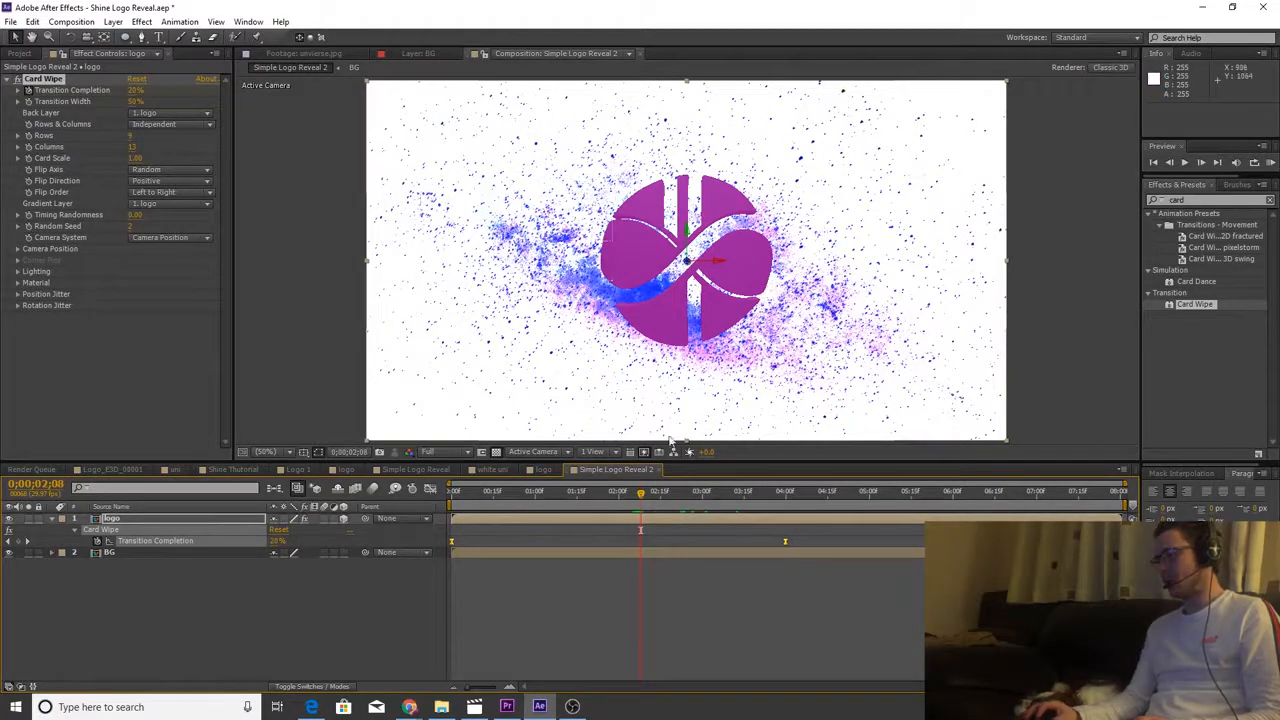
- Enable Position and Orientation keyframing on the logo layer and move both new keyframes to 4 seconds
click(130, 520)
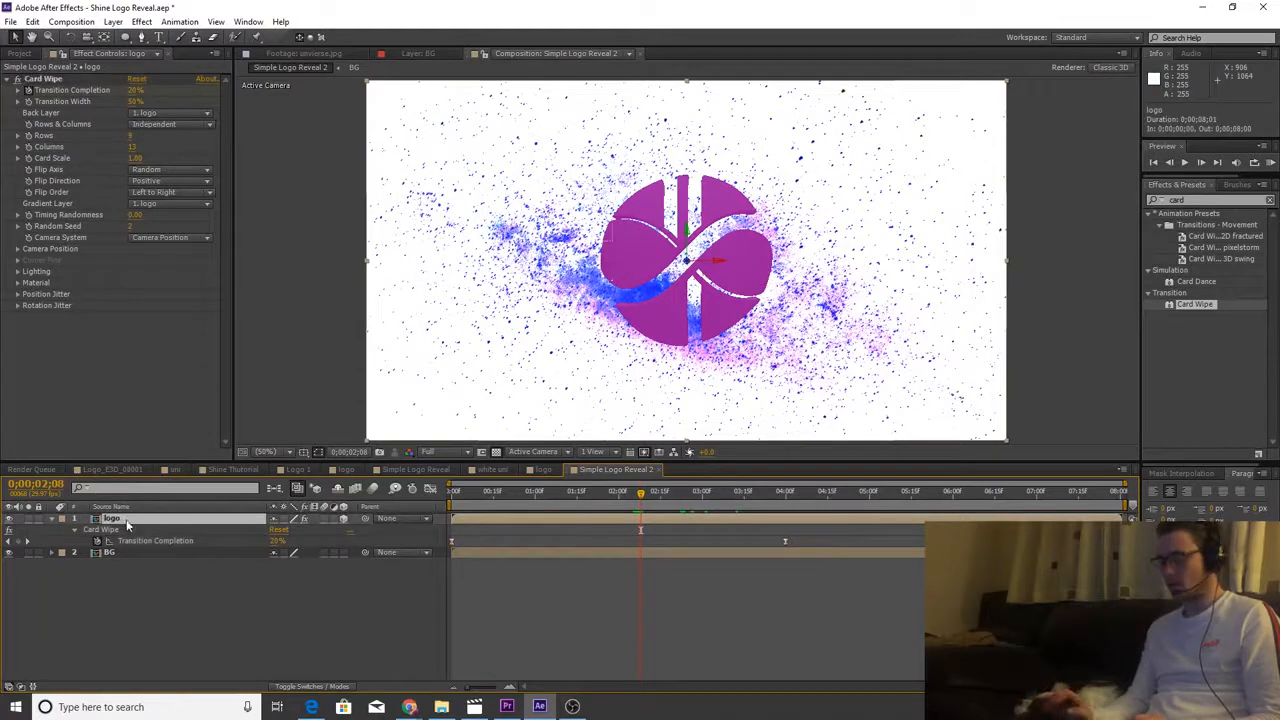
key(shift+p)
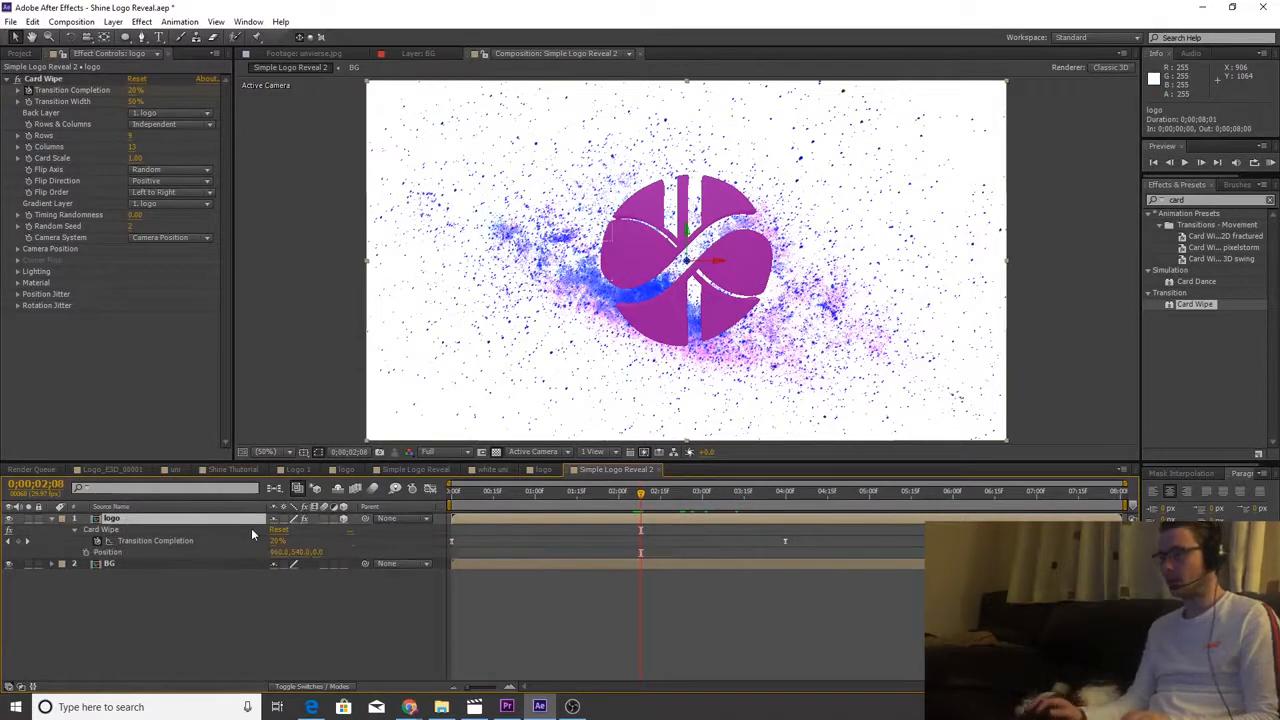
key(shift+r)
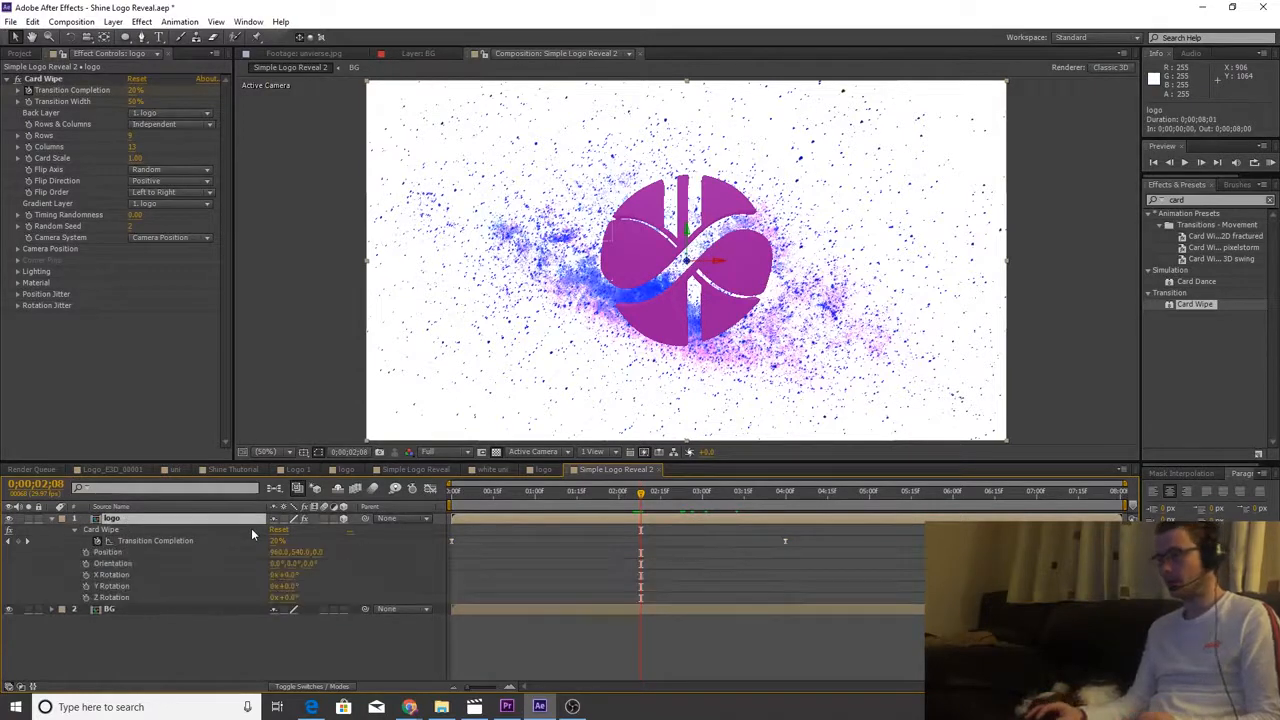
click(86, 552)
click(86, 563)
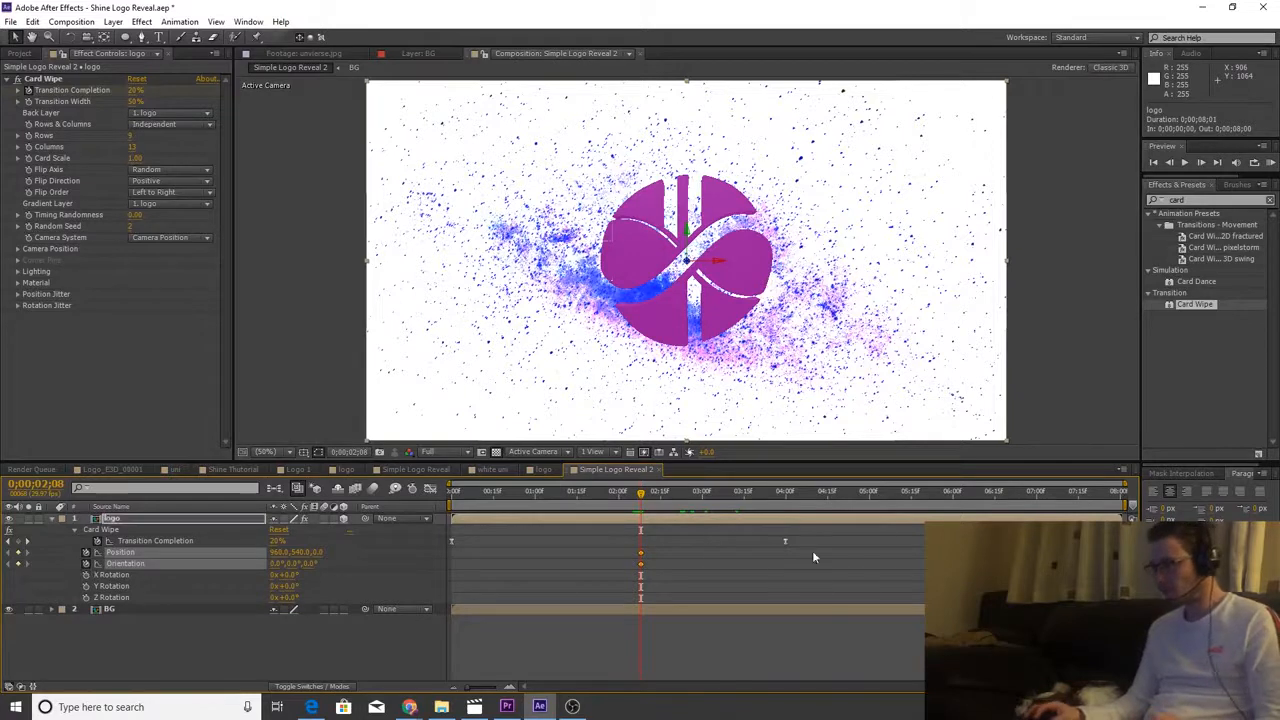
mouse_move(647, 571)
mouse_down()
mouse_move(601, 538)
mouse_move(781, 564)
mouse_up()
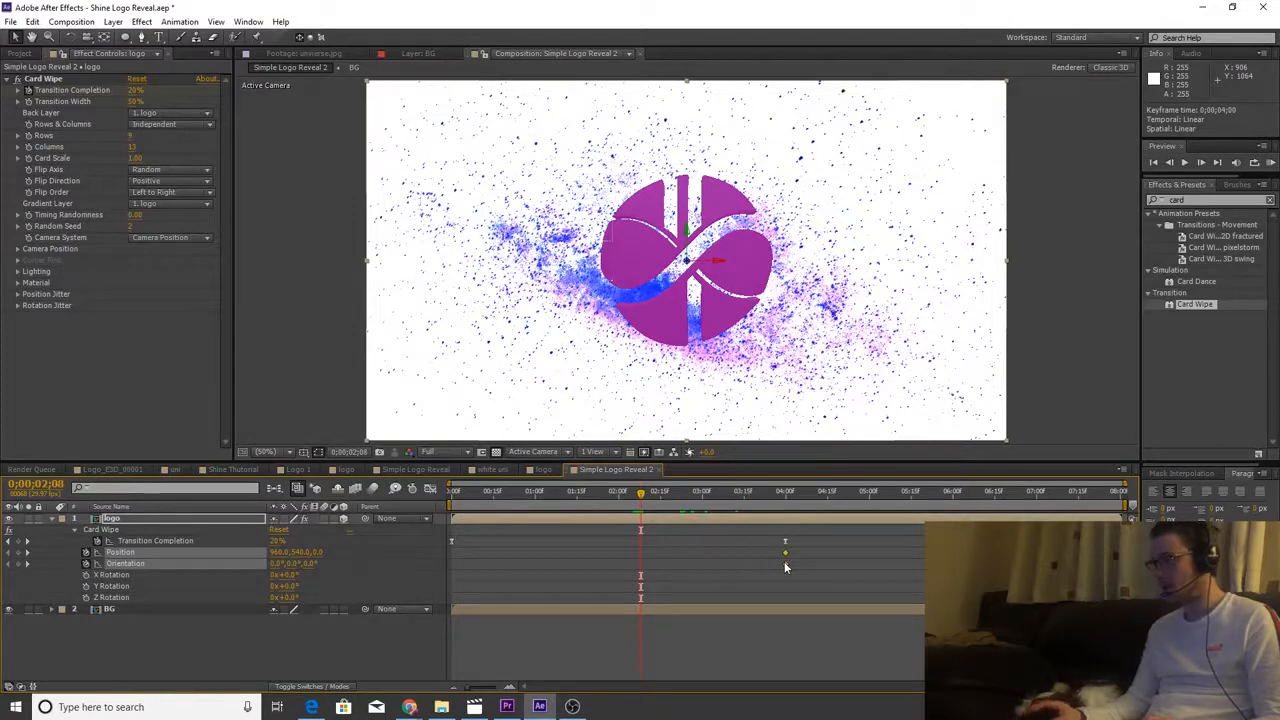
- At the first frame, set the logo's Z Orientation to 335° and its Z Position to about -2505
key(Home)
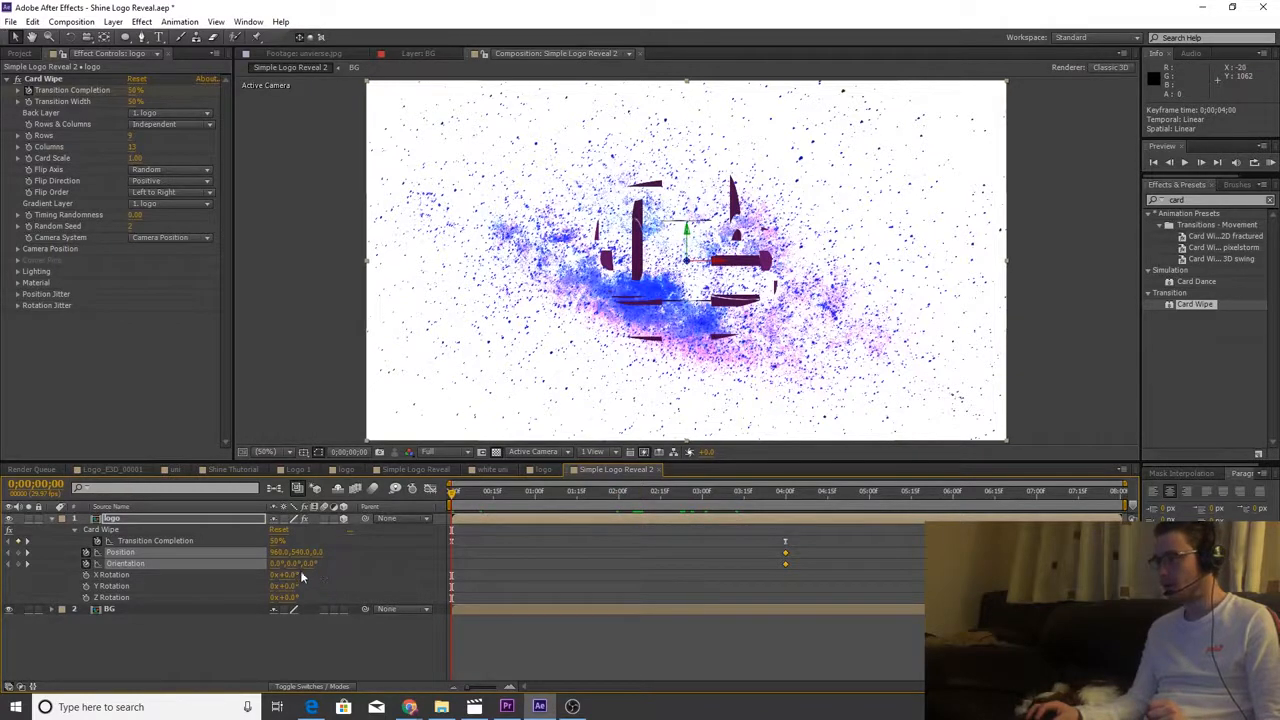
drag(309, 569, 31, 553)
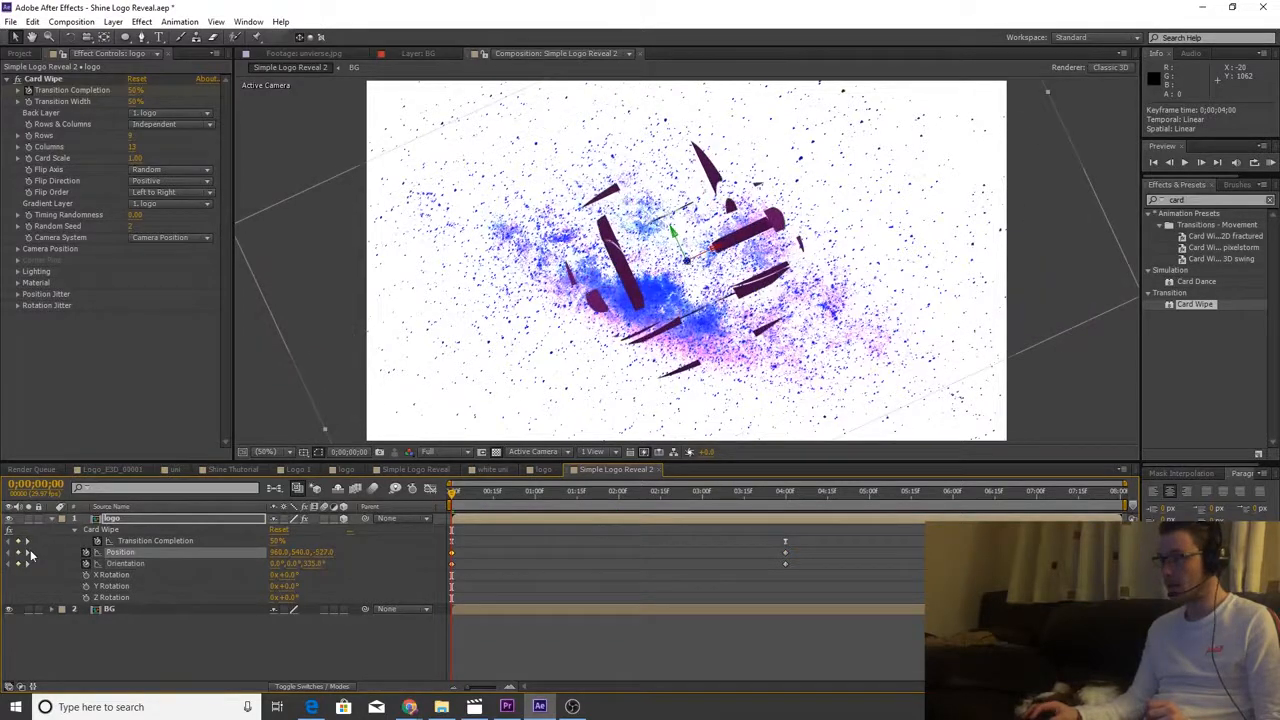
drag(321, 555, 63, 556)
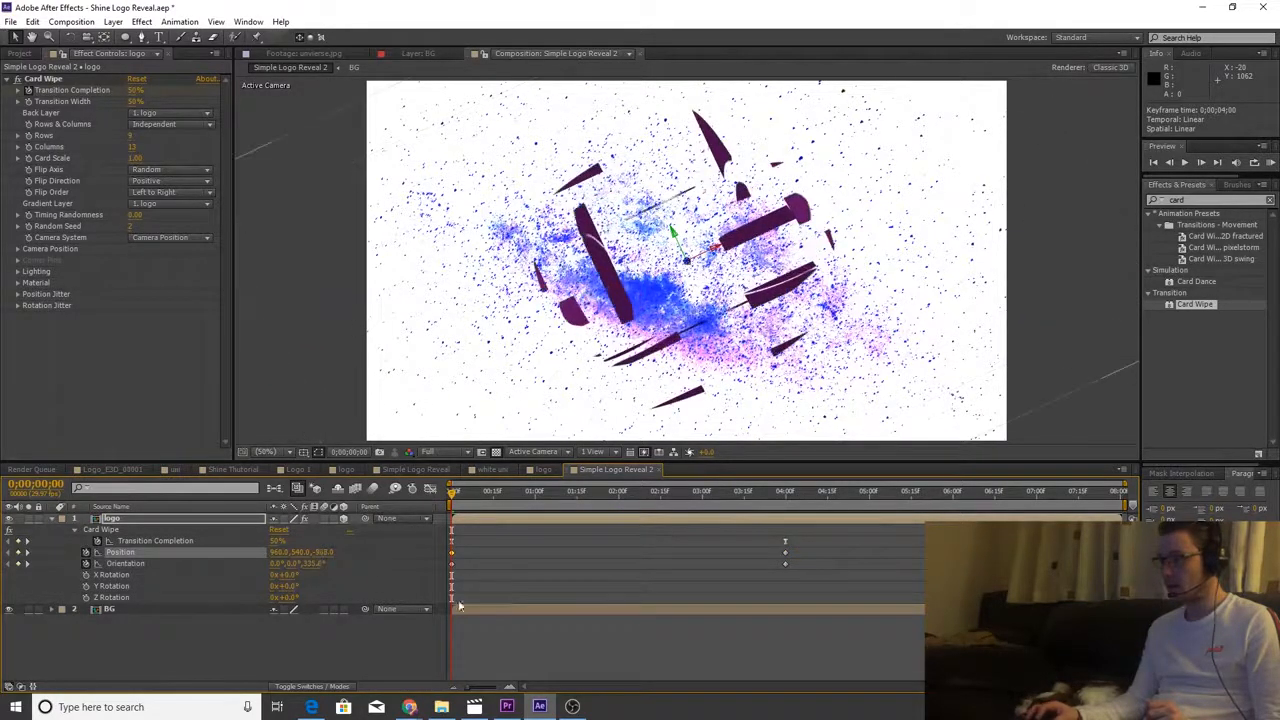
drag(328, 555, 227, 563)
drag(332, 563, 440, 563)
drag(329, 561, 436, 598)
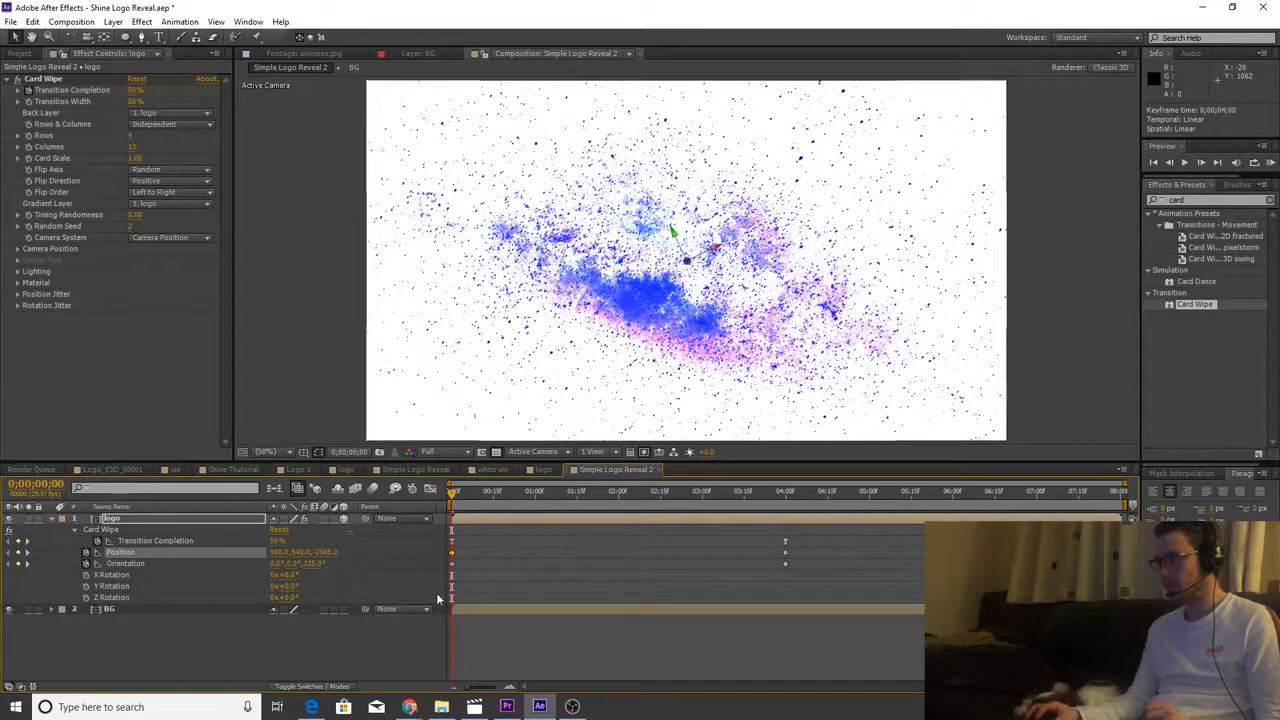
click(469, 560)
drag(452, 494, 837, 541)
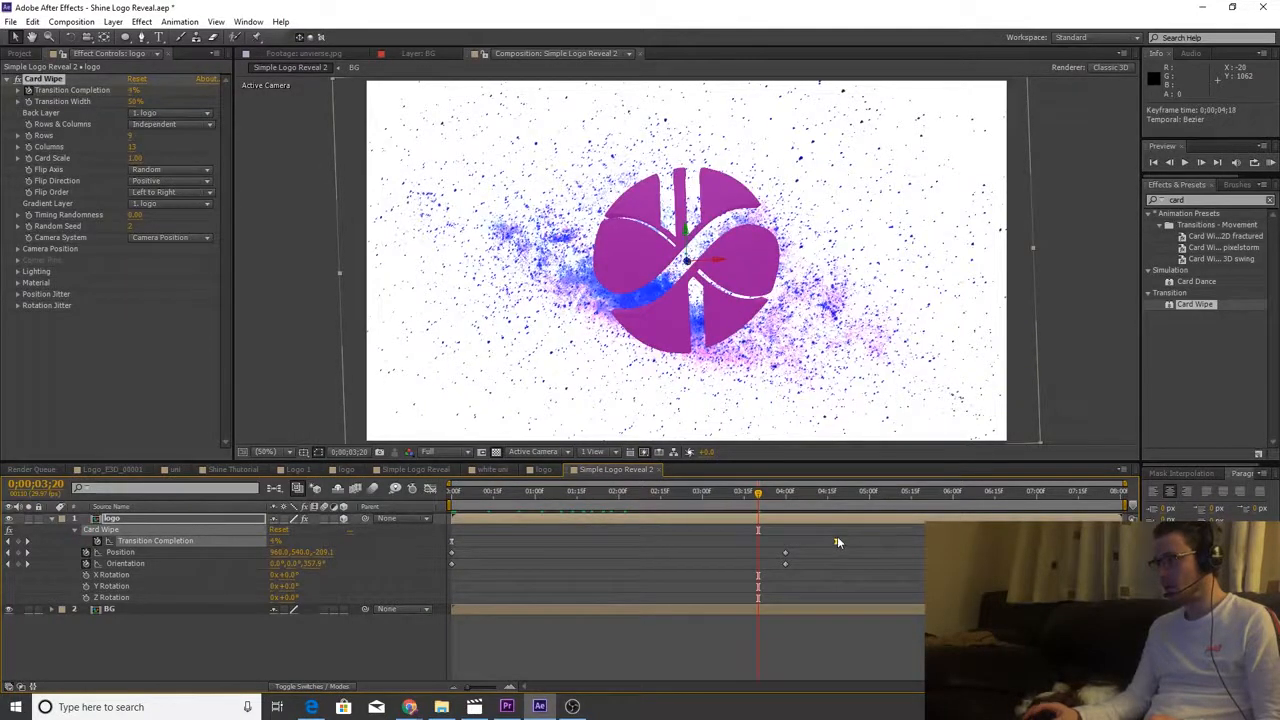
drag(758, 499, 646, 488)
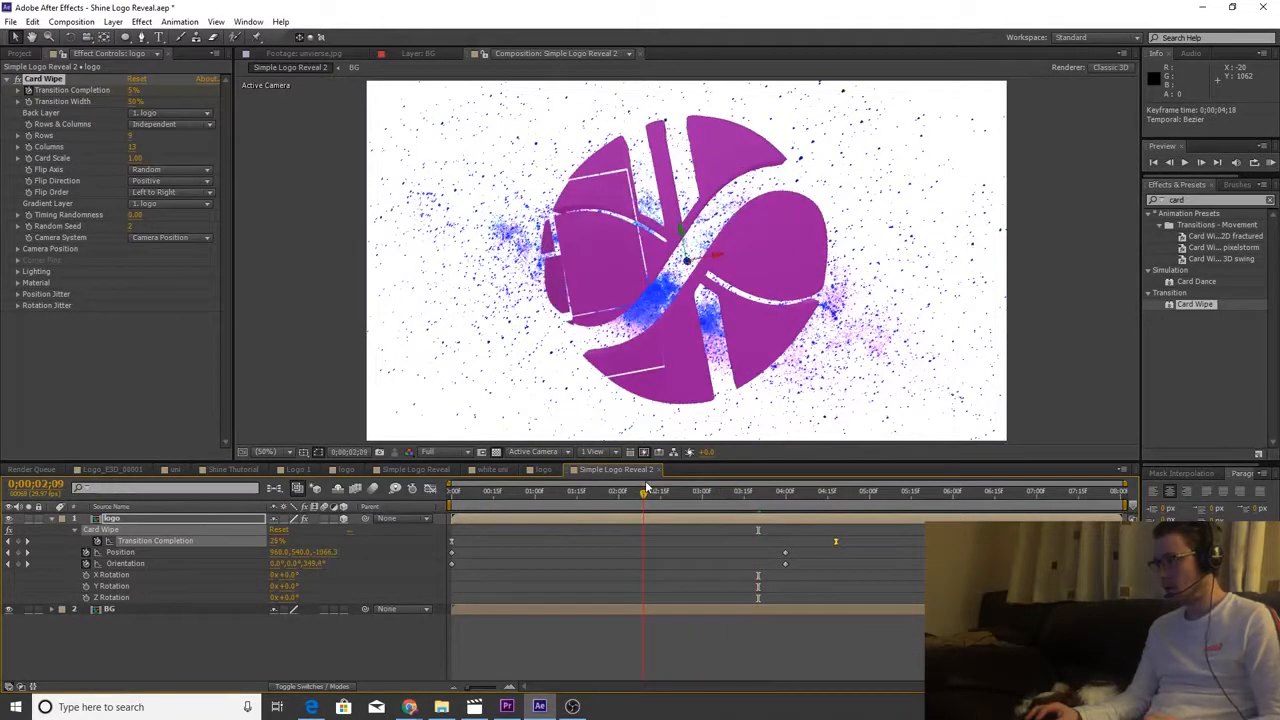
key(ctrl+z)
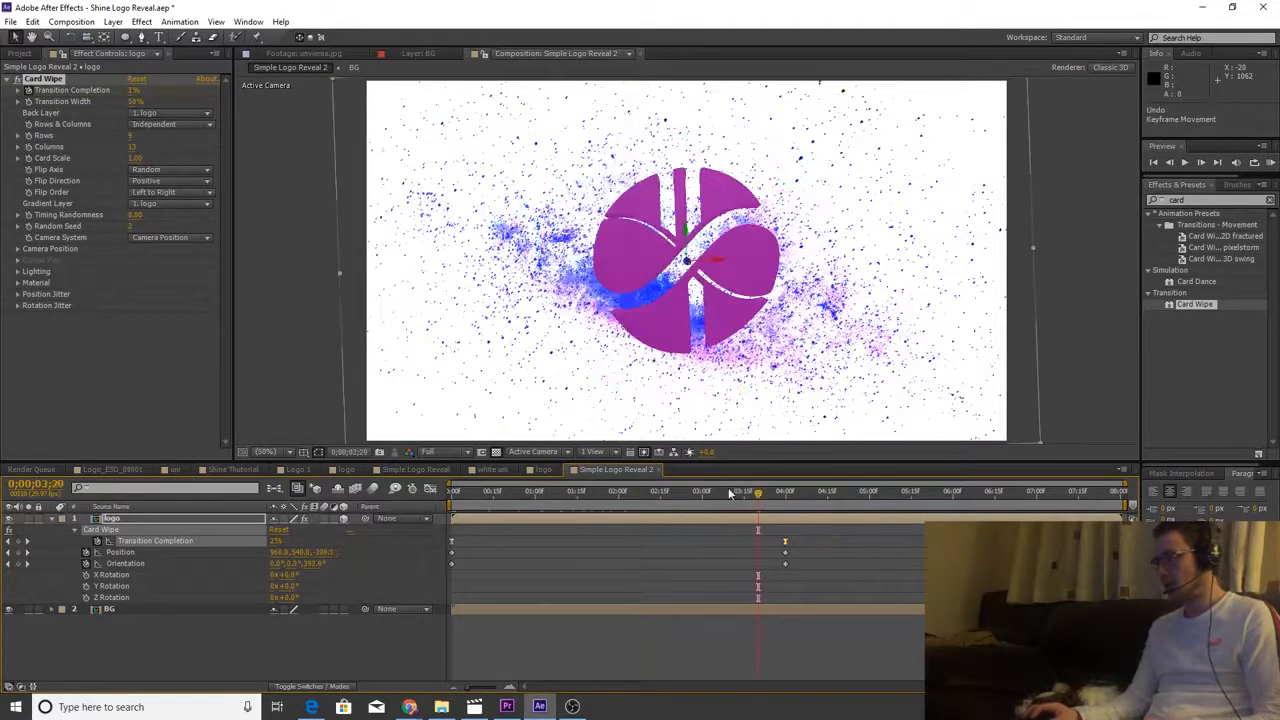
- Move the ending Transition Completion keyframe to 0;00;05;16 and scrub around the 4-second mark to check the timing
drag(785, 542, 913, 542)
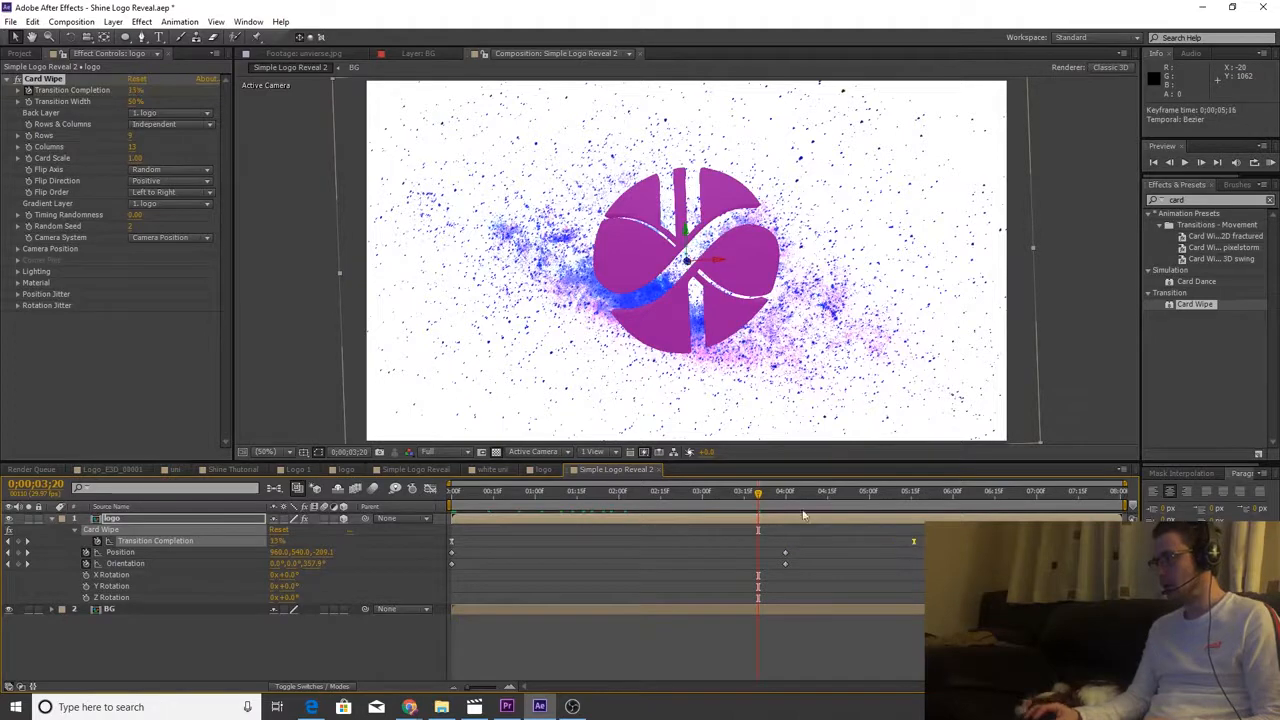
drag(756, 497, 801, 489)
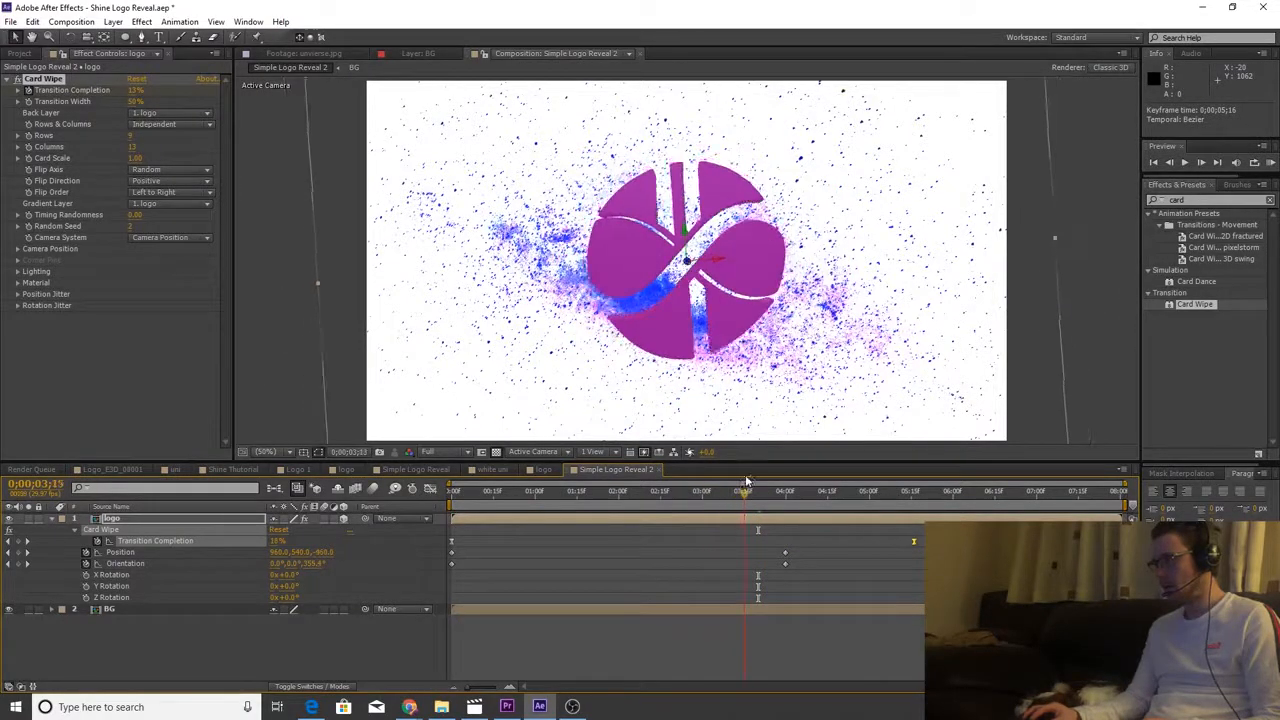
drag(811, 463, 932, 484)
drag(806, 491, 767, 502)
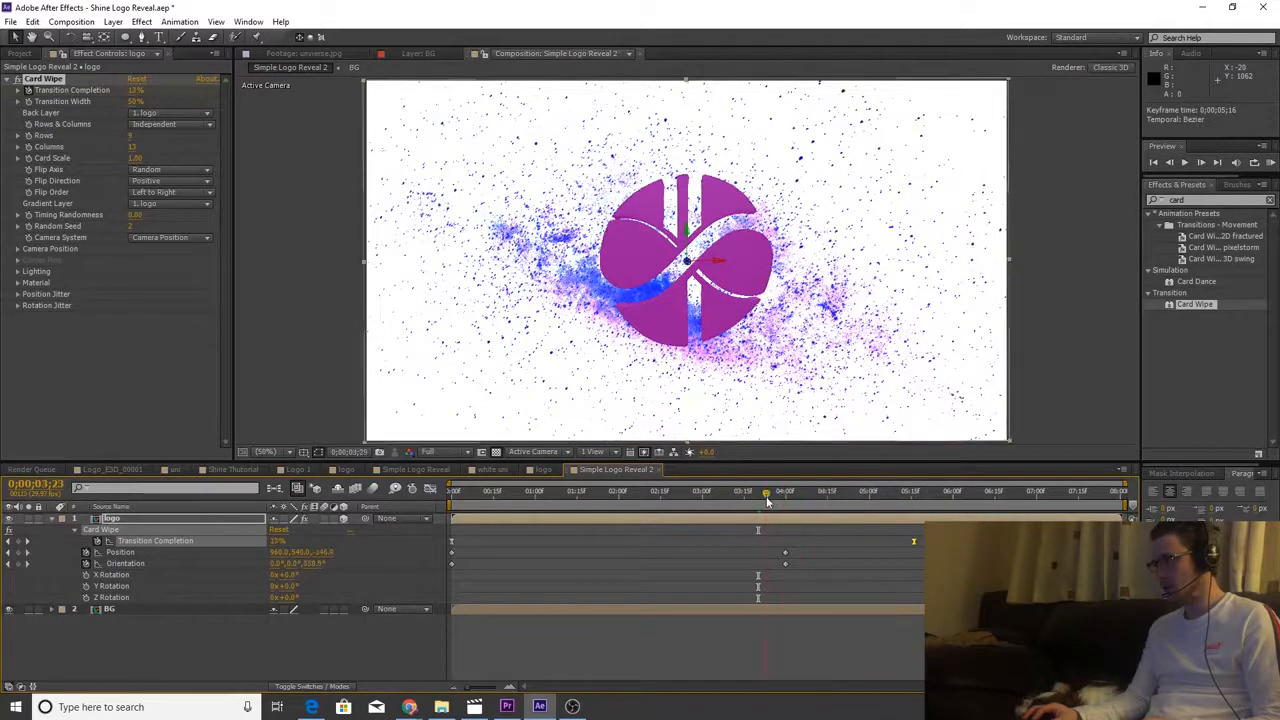
- Move the logo's ending Transition Completion keyframe to 0;00;07;06 and scrub to 0;00;04;15 to check the timing
drag(762, 502, 754, 497)
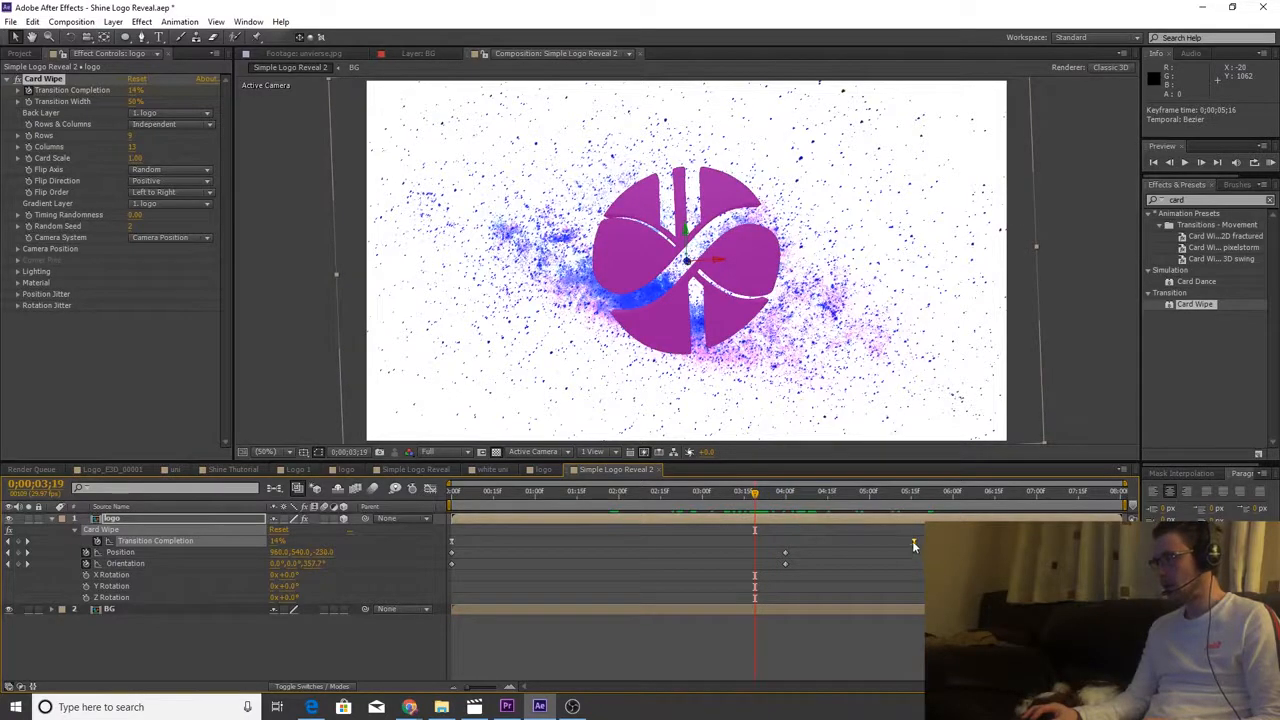
drag(944, 541, 1052, 541)
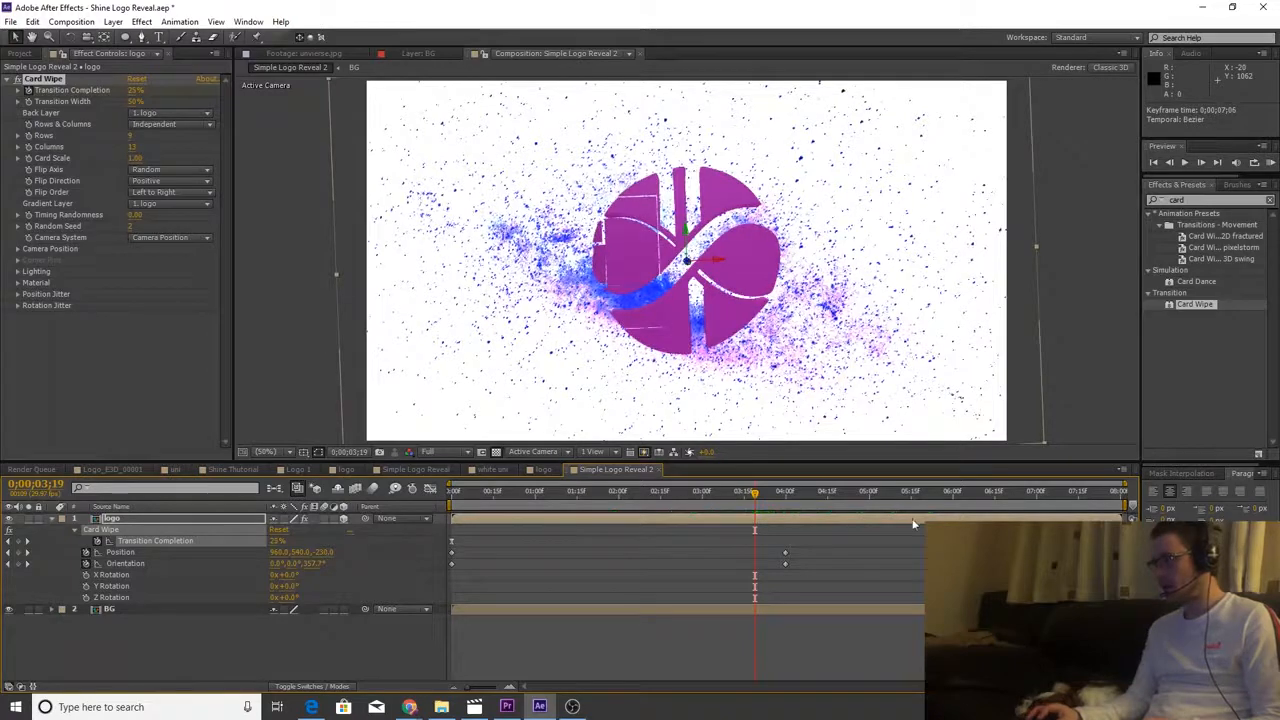
drag(756, 496, 828, 447)
click(850, 556)
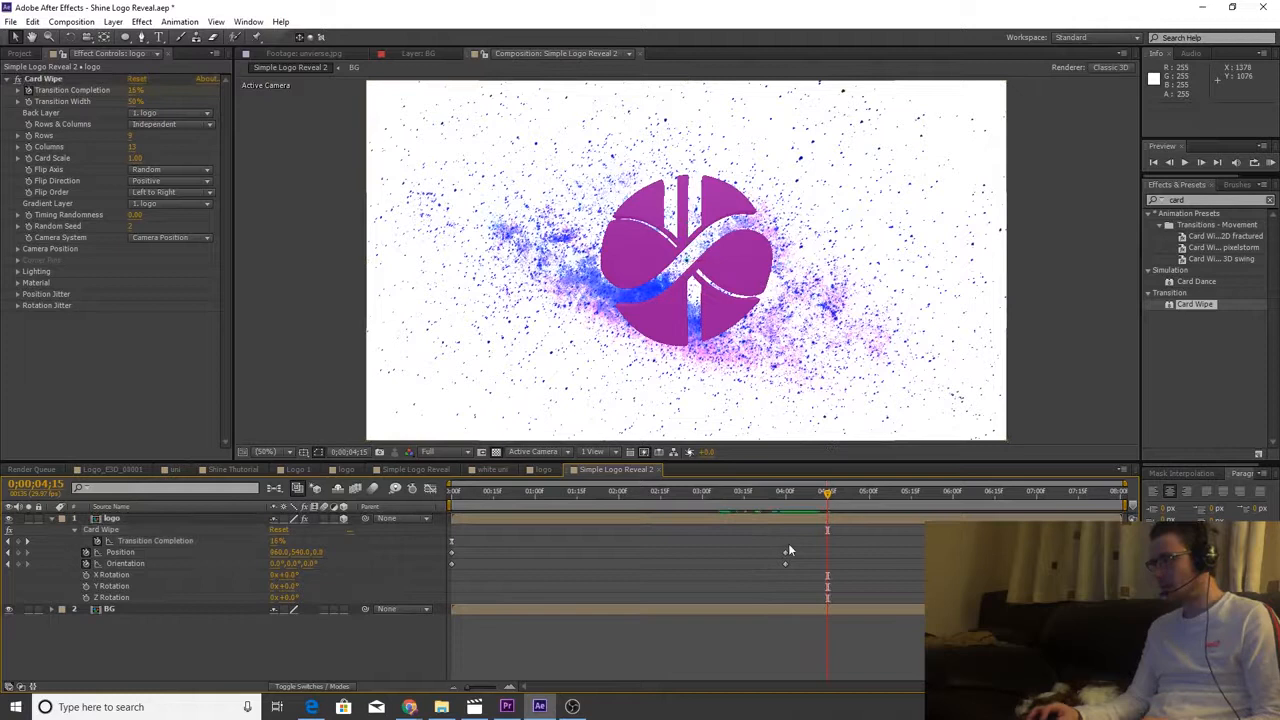
- Apply Easy Ease to all the logo's Position and Orientation keyframes, check the motion, and set the current time to 0;00;04;05
drag(796, 549, 421, 576)
key(F9)
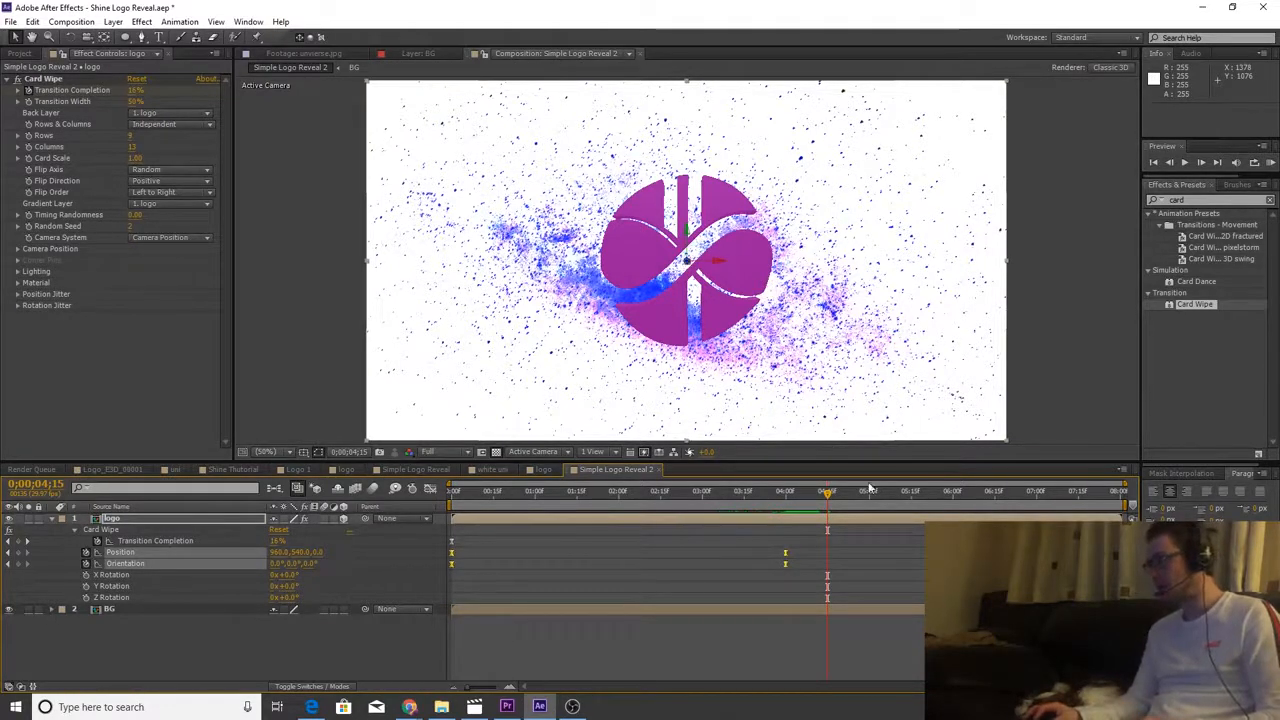
drag(739, 492, 815, 468)
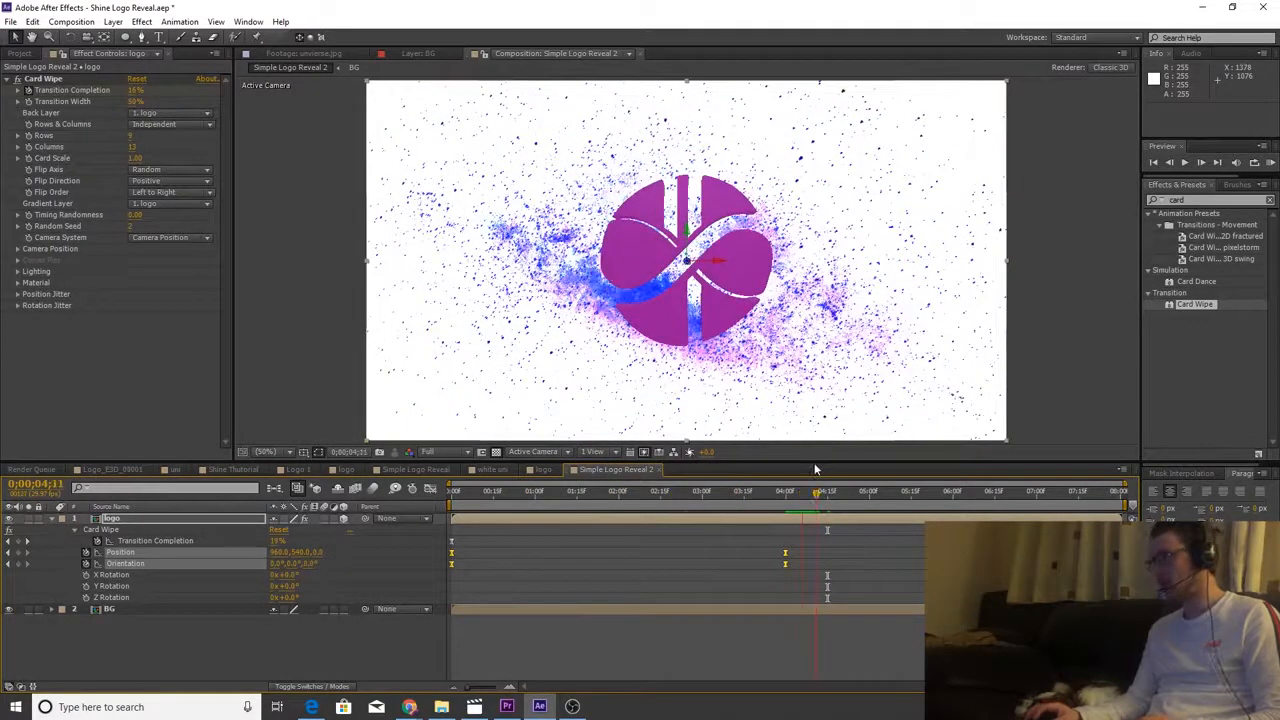
click(854, 558)
click(659, 520)
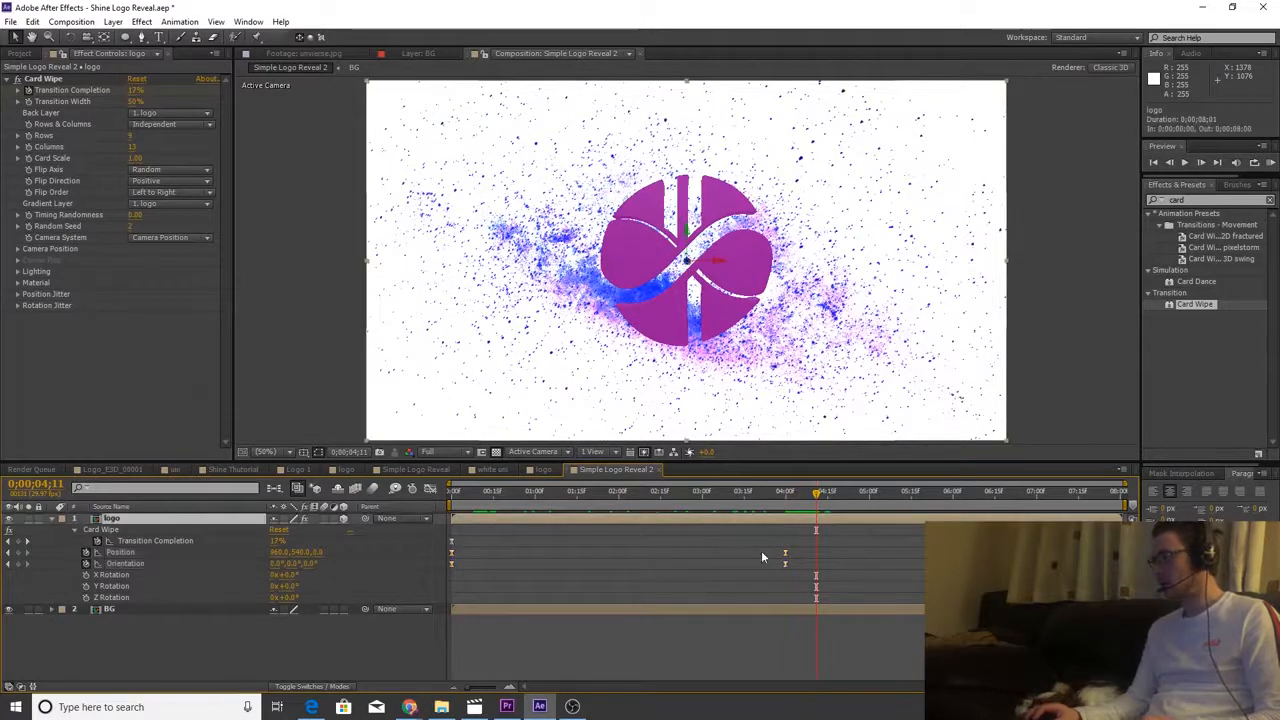
click(803, 495)
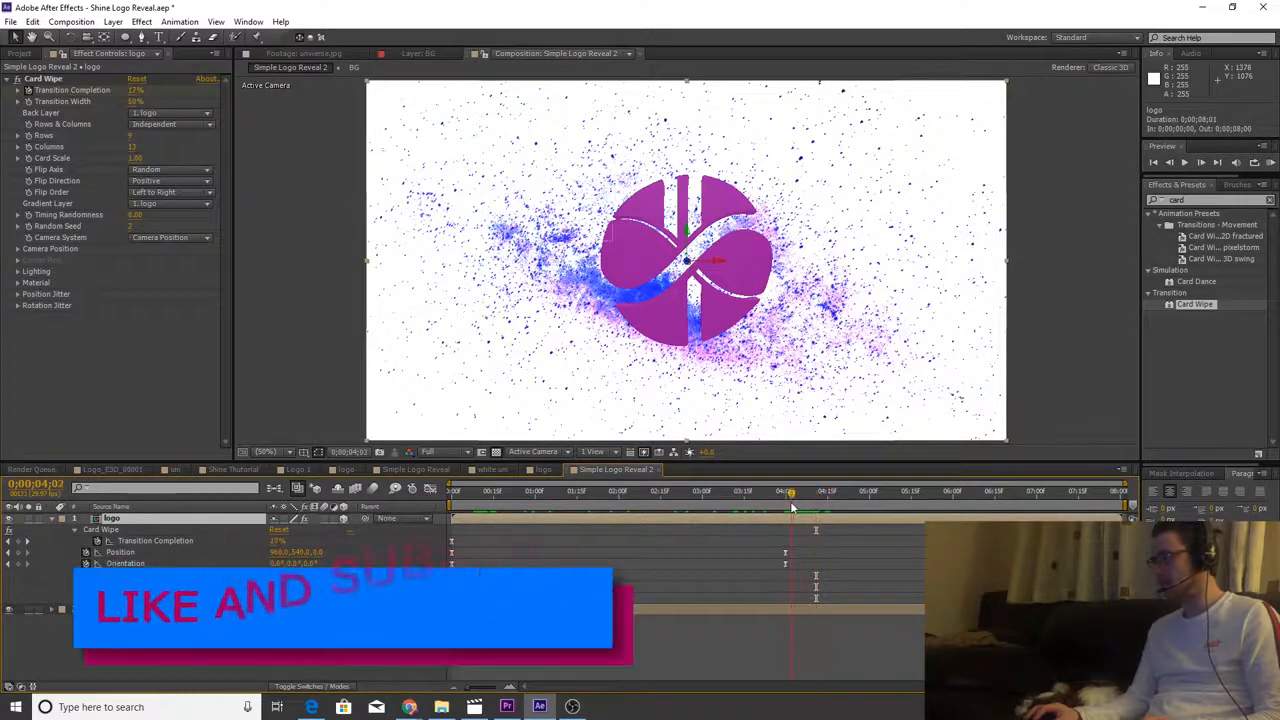
click(800, 496)
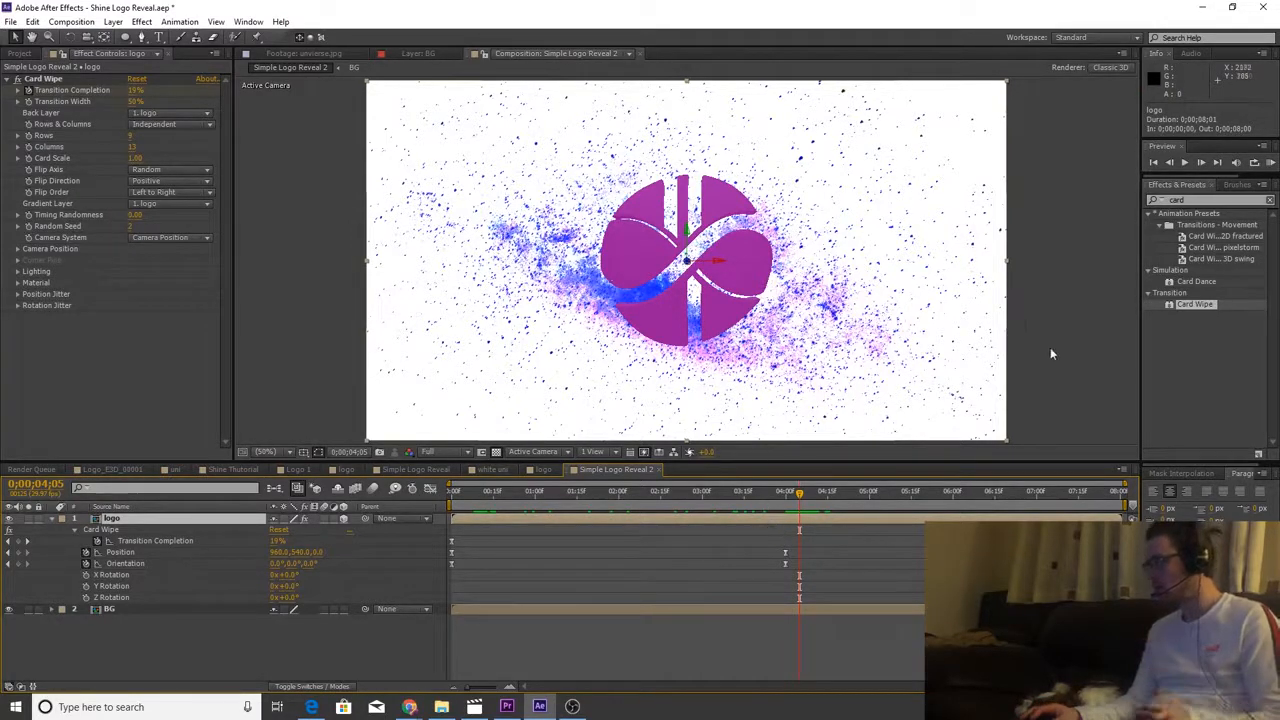
- Search the effects for "light sw" and apply CC Light Sweep to the logo layer
drag(1197, 200, 1132, 203)
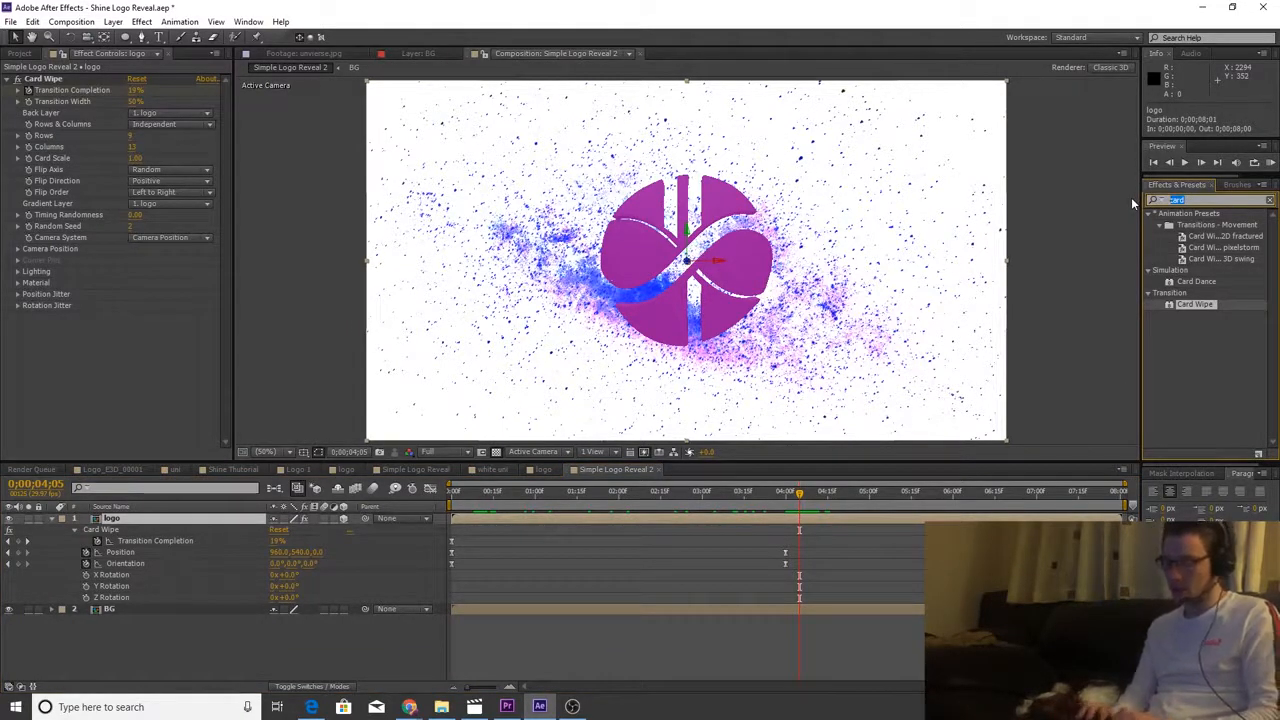
key(BackSpace)
text(light swee)
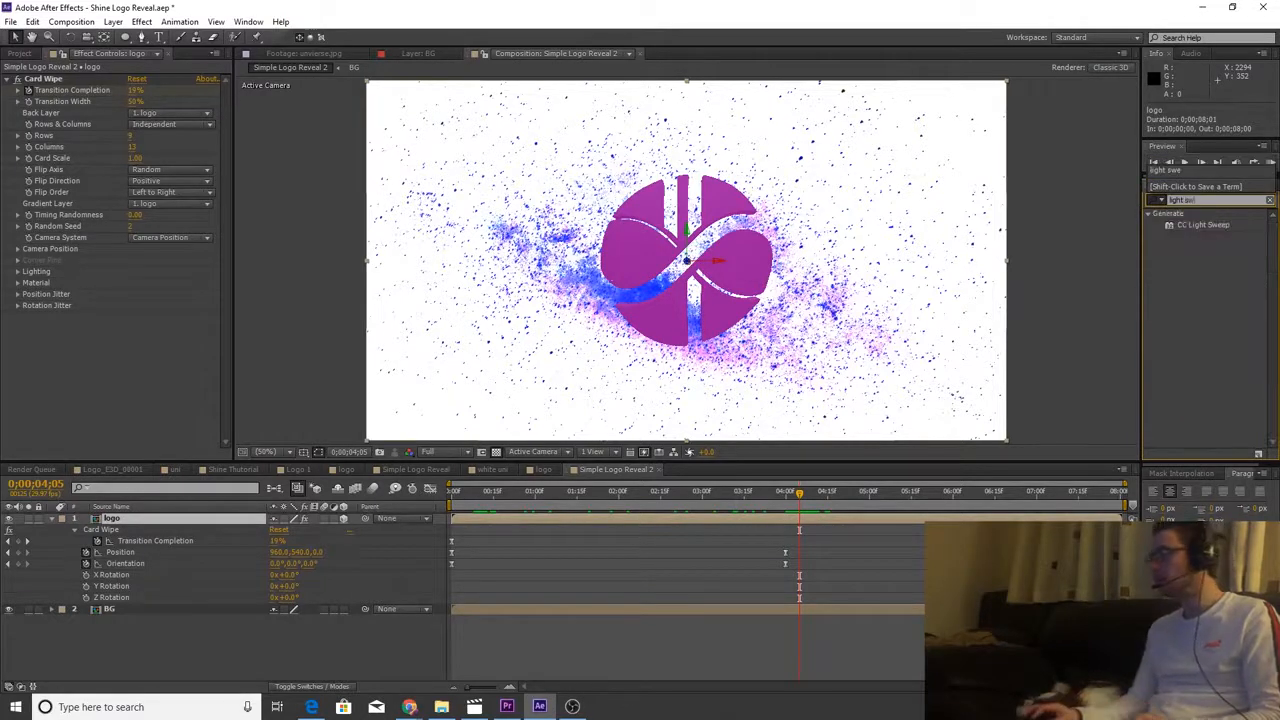
click(1187, 200)
drag(1205, 200, 1099, 199)
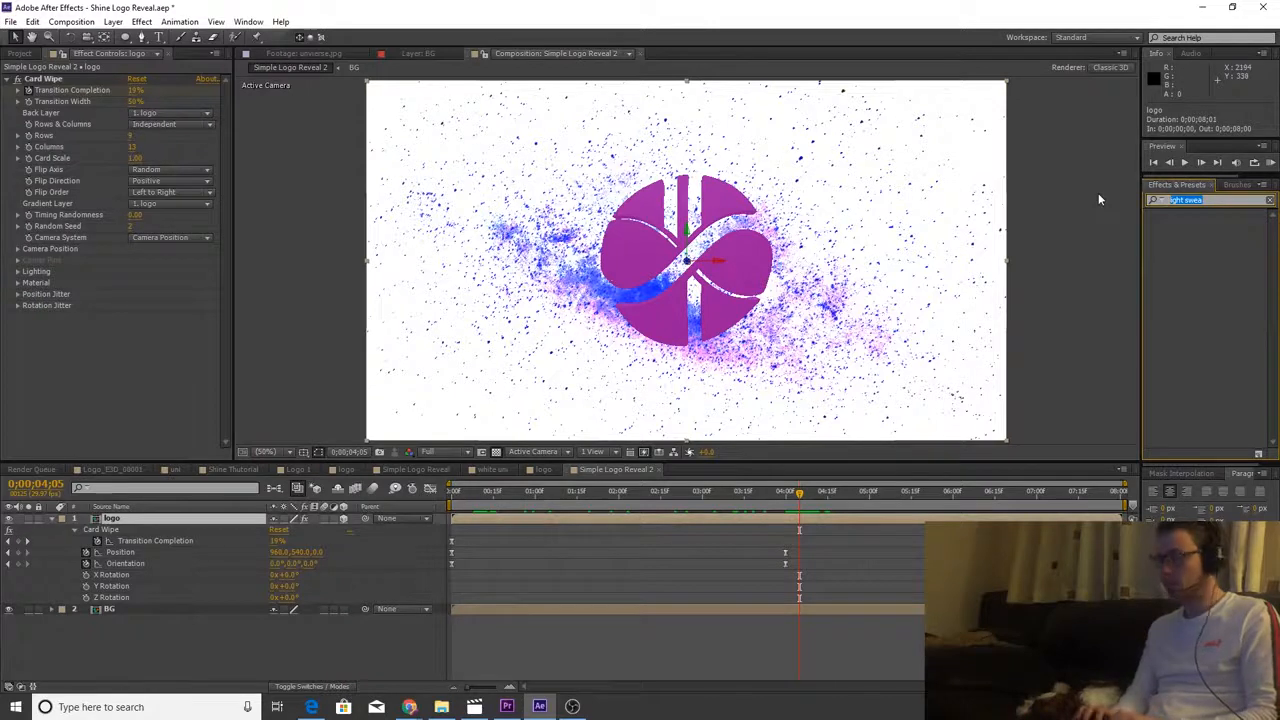
text(light)
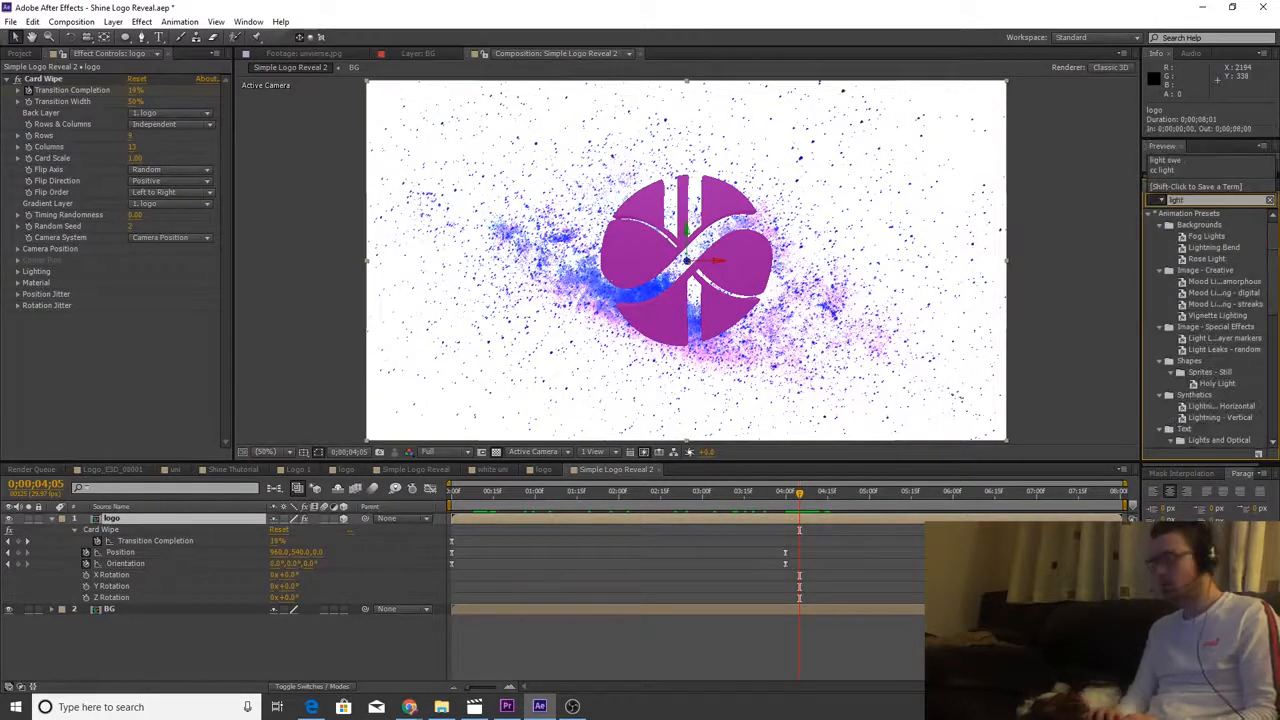
text( sw)
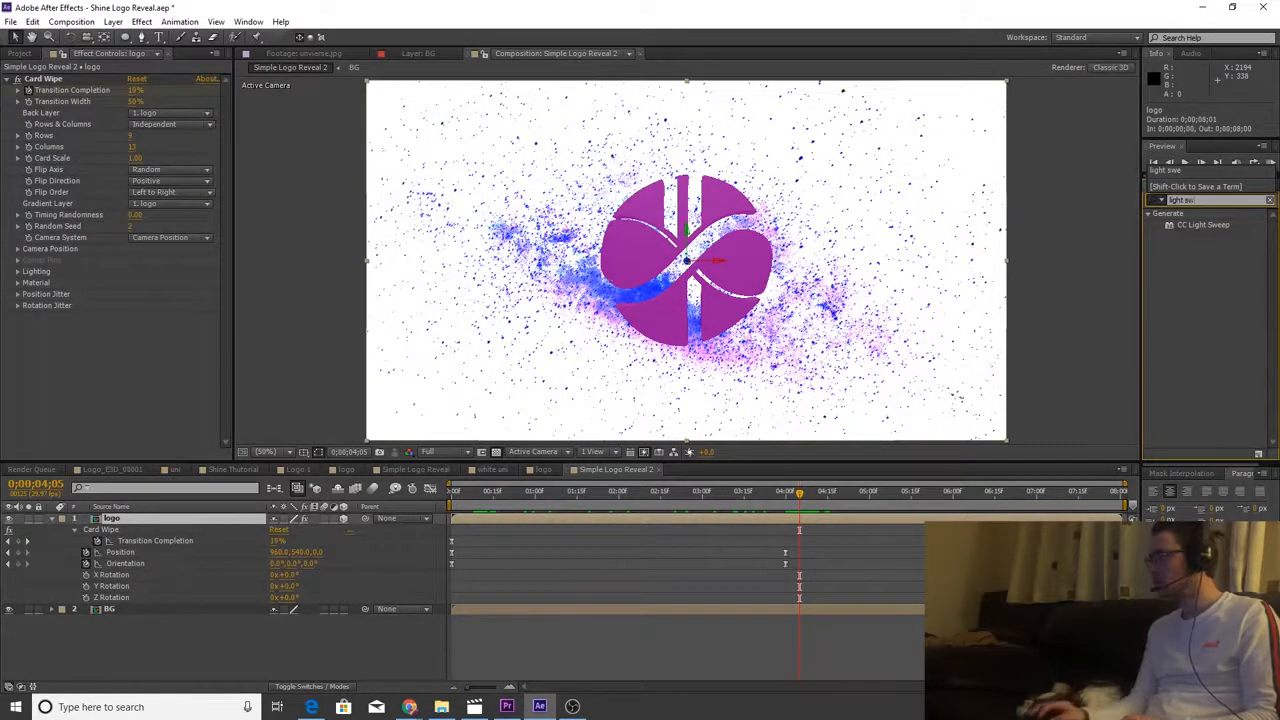
drag(1204, 228, 746, 519)
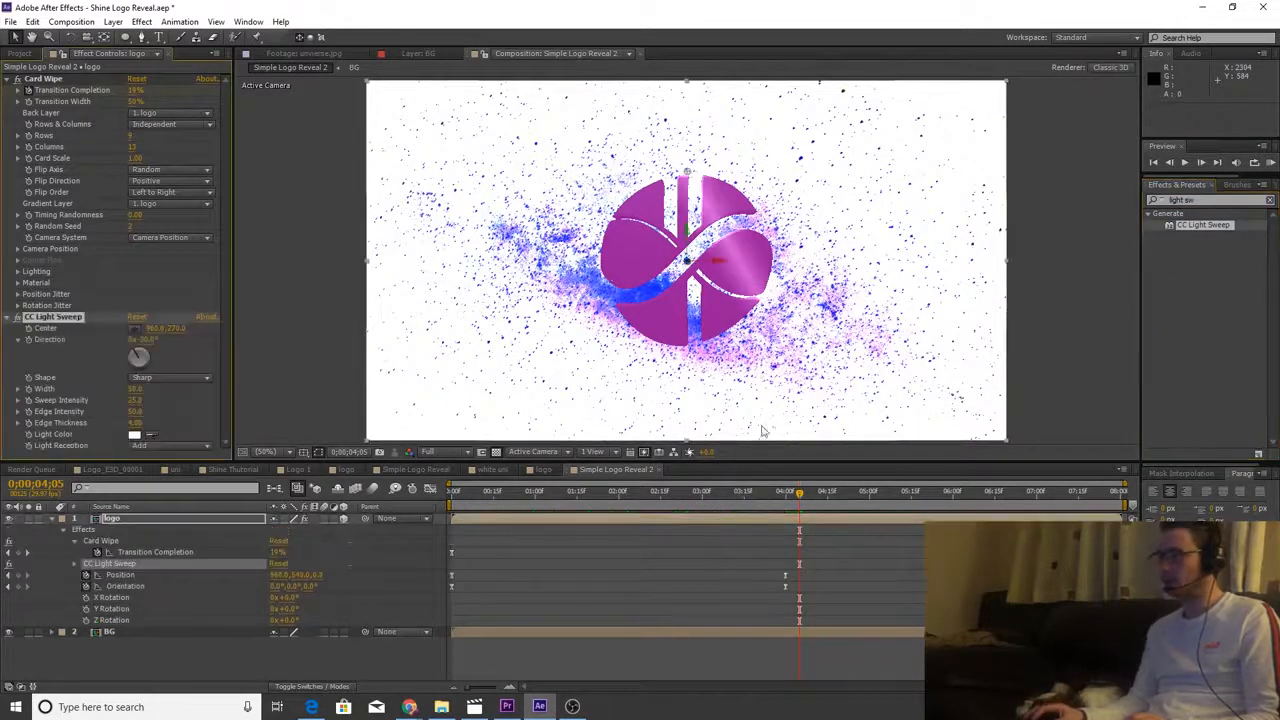
- Set the light sweep's Direction to about -131° and move its Center to about 924, 500 on the logo
drag(687, 172, 657, 262)
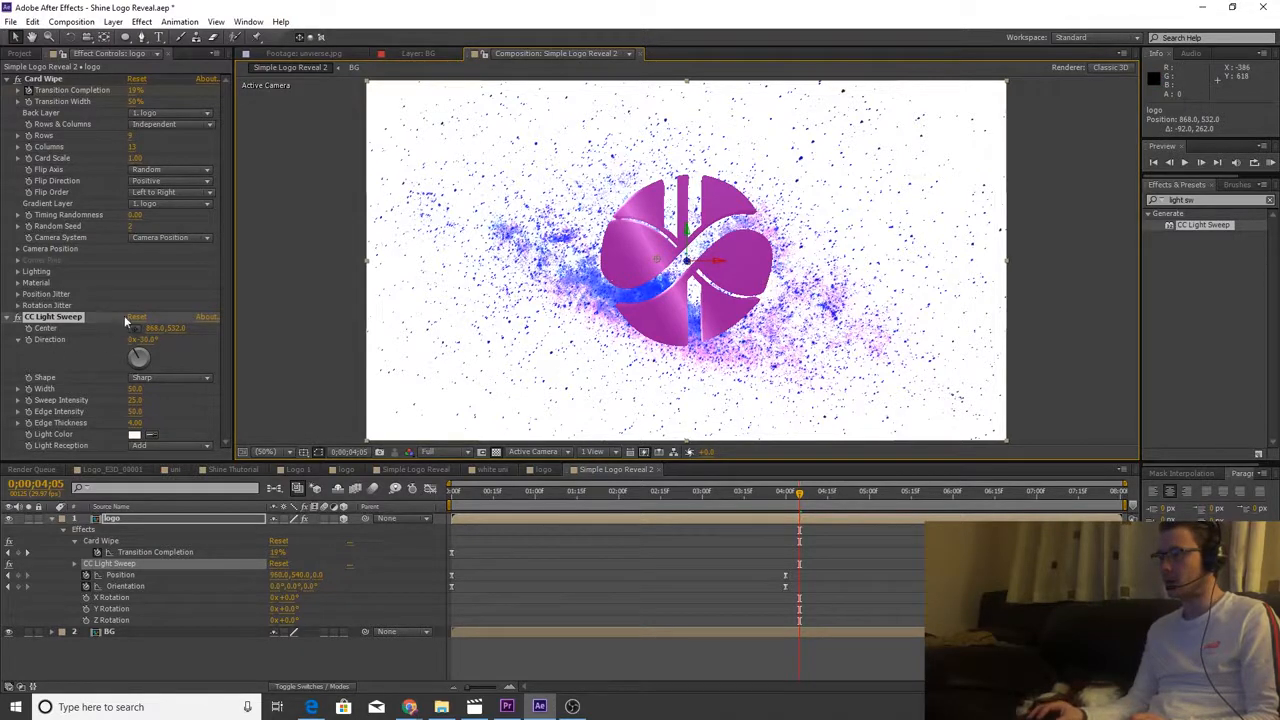
drag(138, 359, 137, 368)
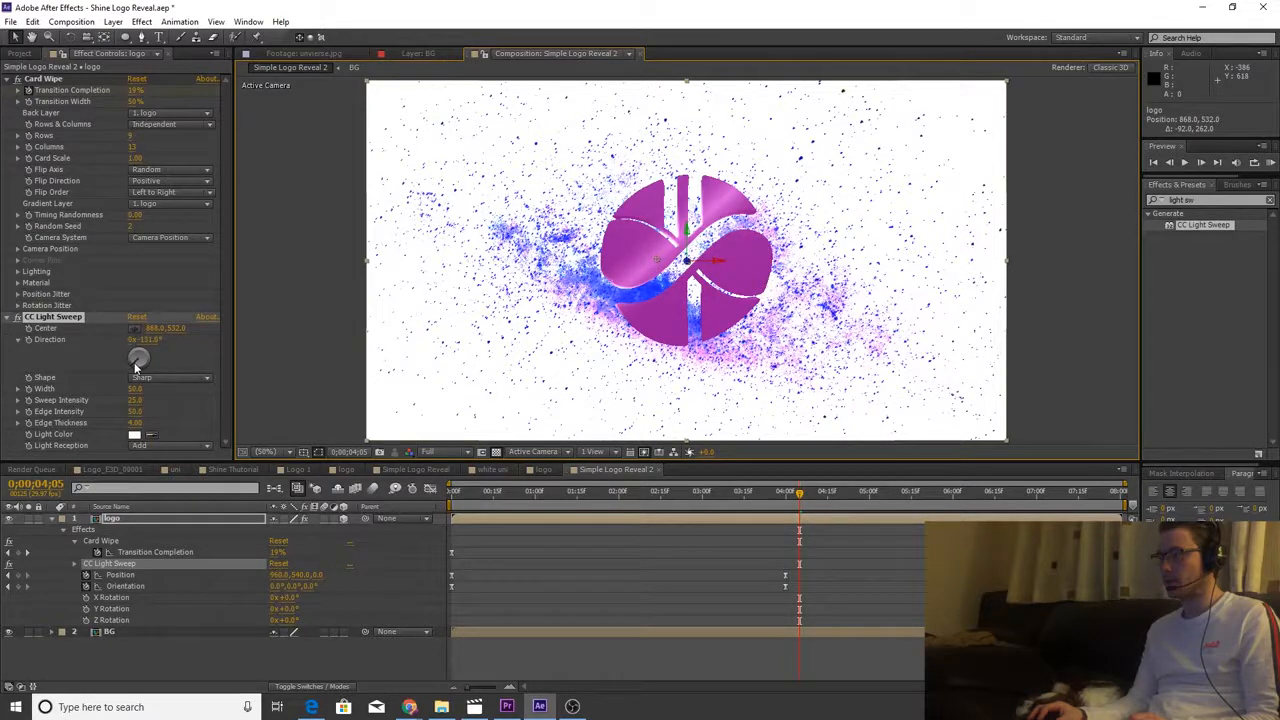
drag(134, 362, 134, 362)
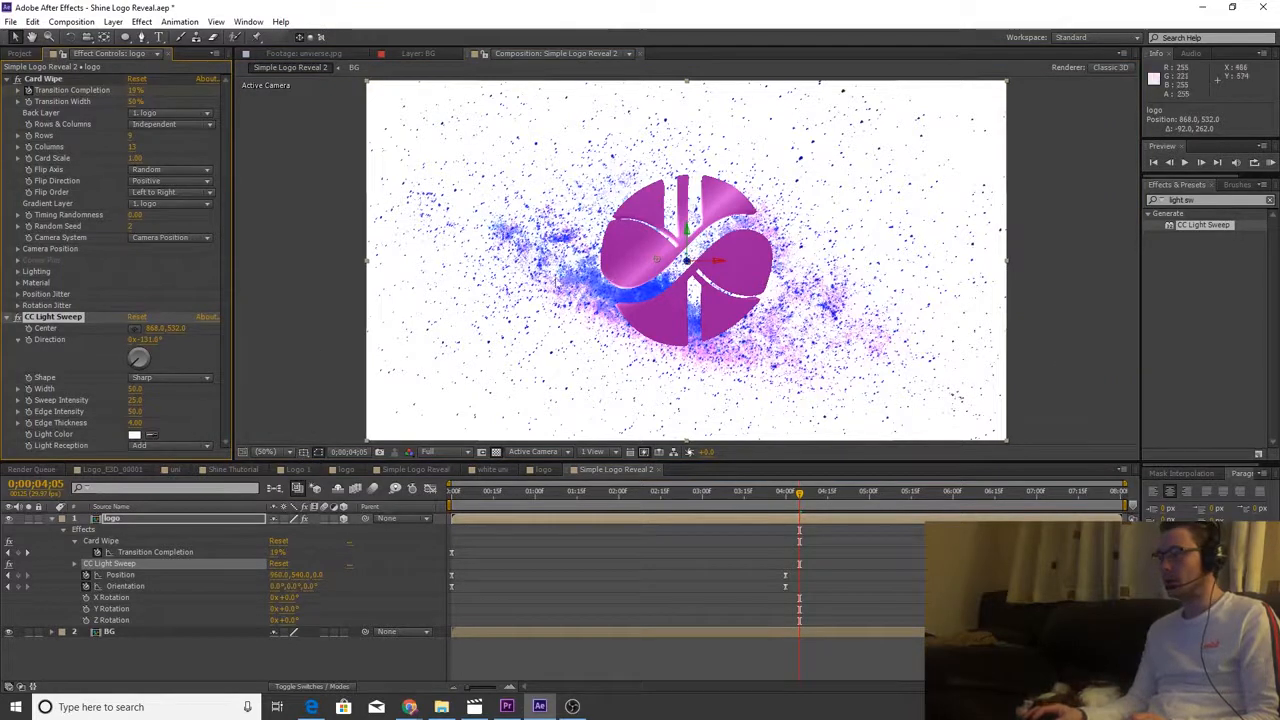
drag(657, 258, 675, 248)
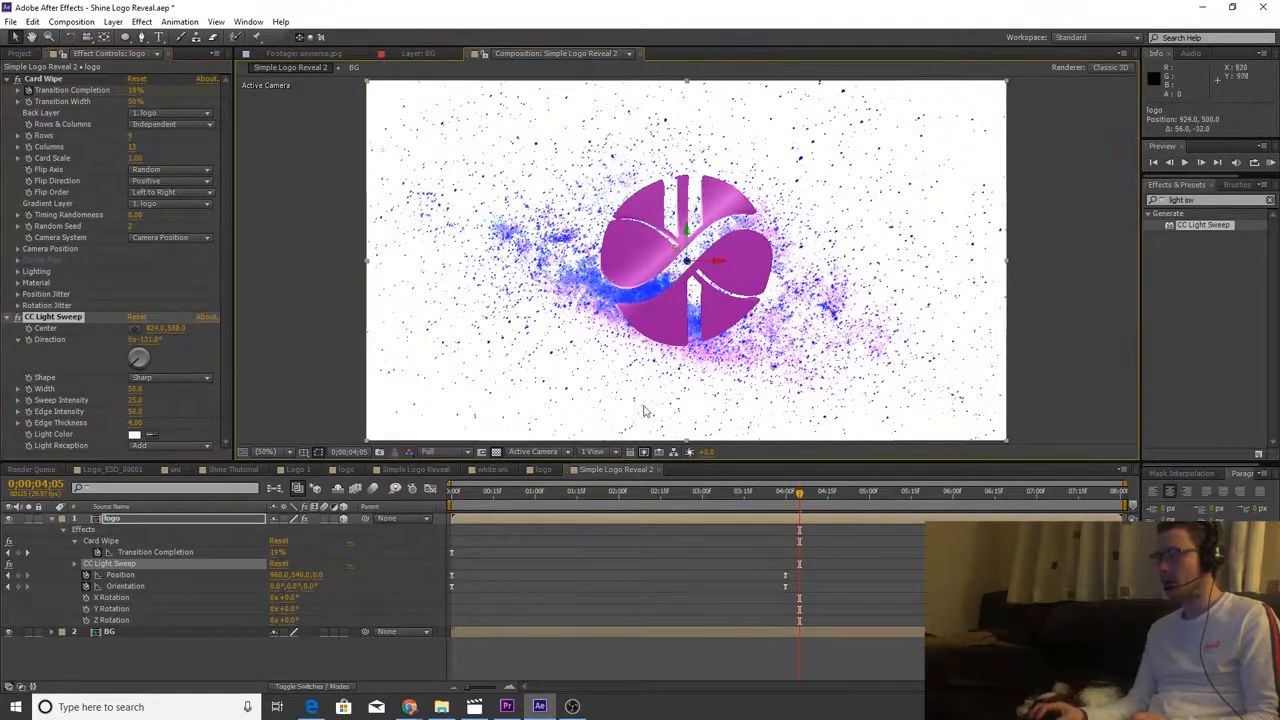
- Set the light sweep's Width to 20 and its Sweep Intensity to 40
click(137, 389)
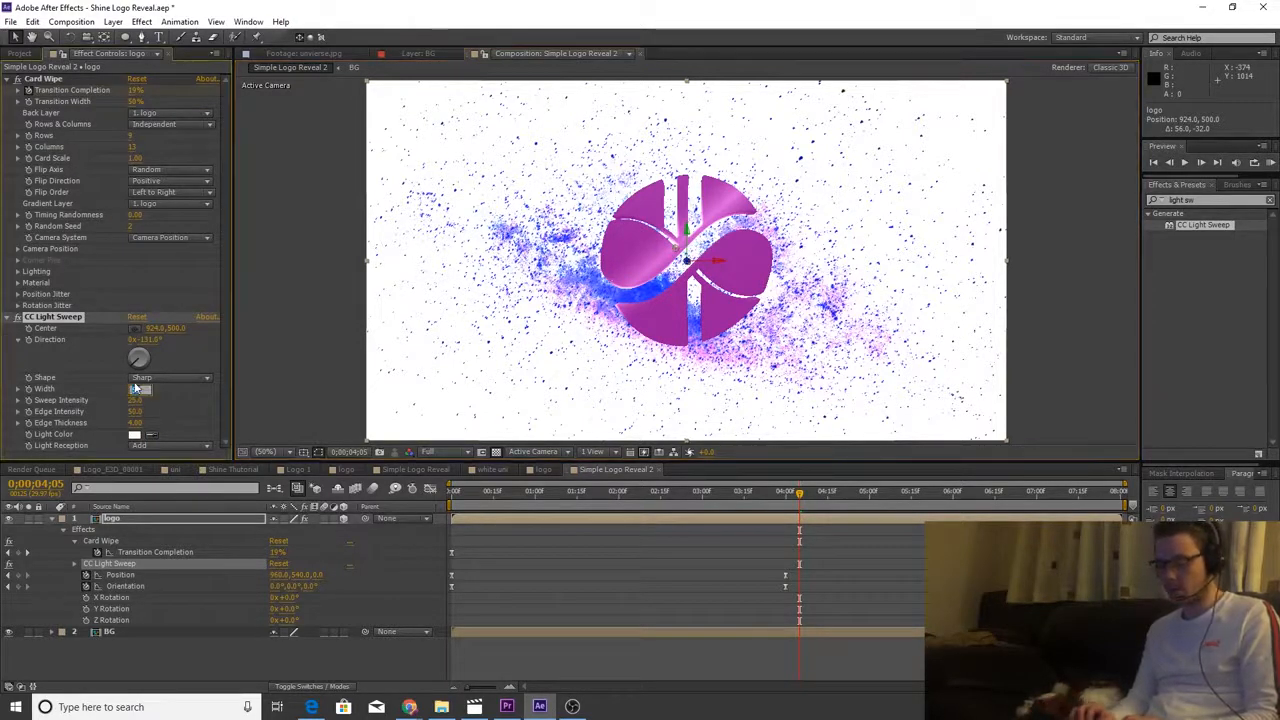
text(20)
key(Return)
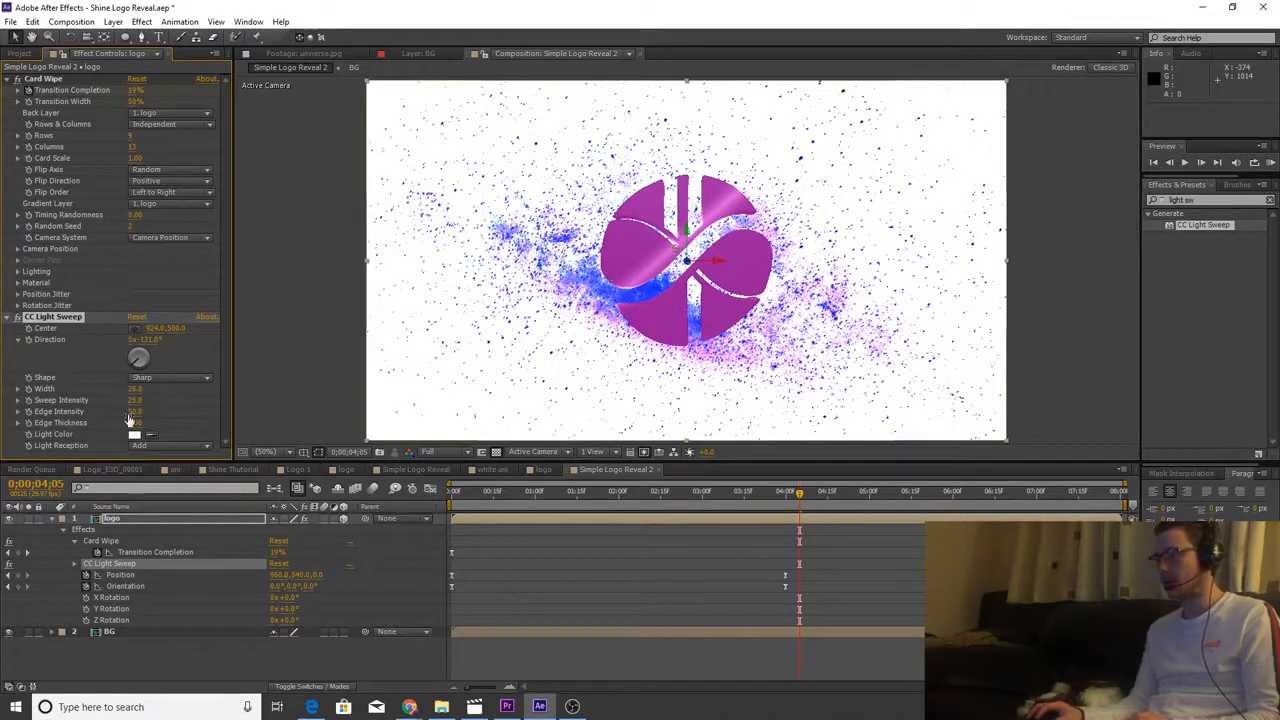
click(135, 400)
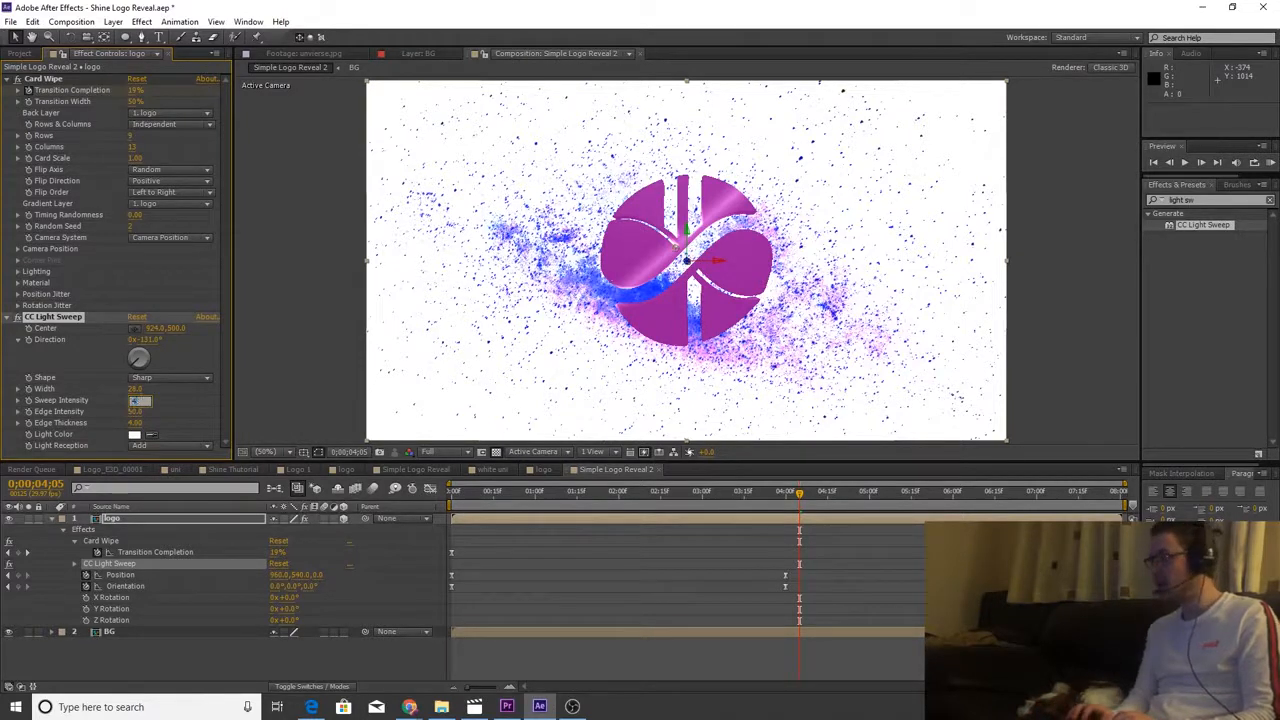
text(40)
key(Return)
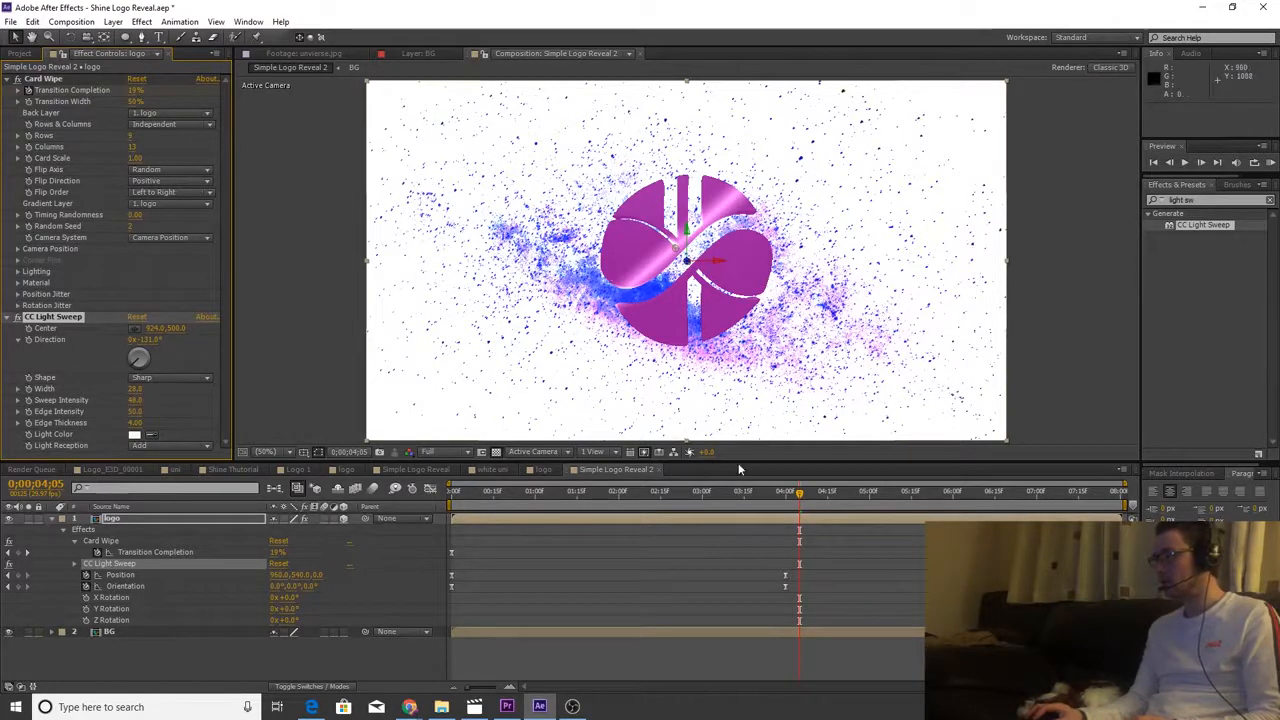
- Move the light sweep's Center off the logo's upper-left edge to about 750, 328 and enable Center keyframing at 0;00;04;05
drag(675, 251, 639, 208)
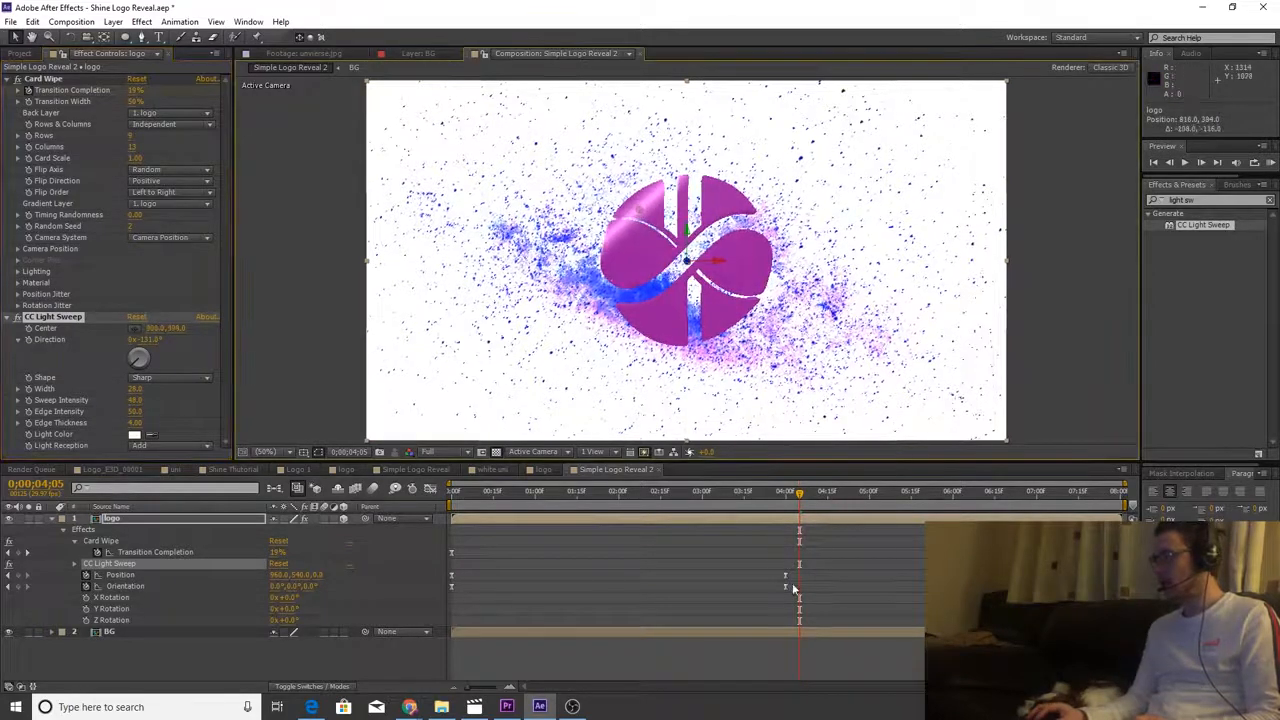
mouse_move(800, 500)
mouse_down()
mouse_move(758, 497)
mouse_move(800, 497)
mouse_up()
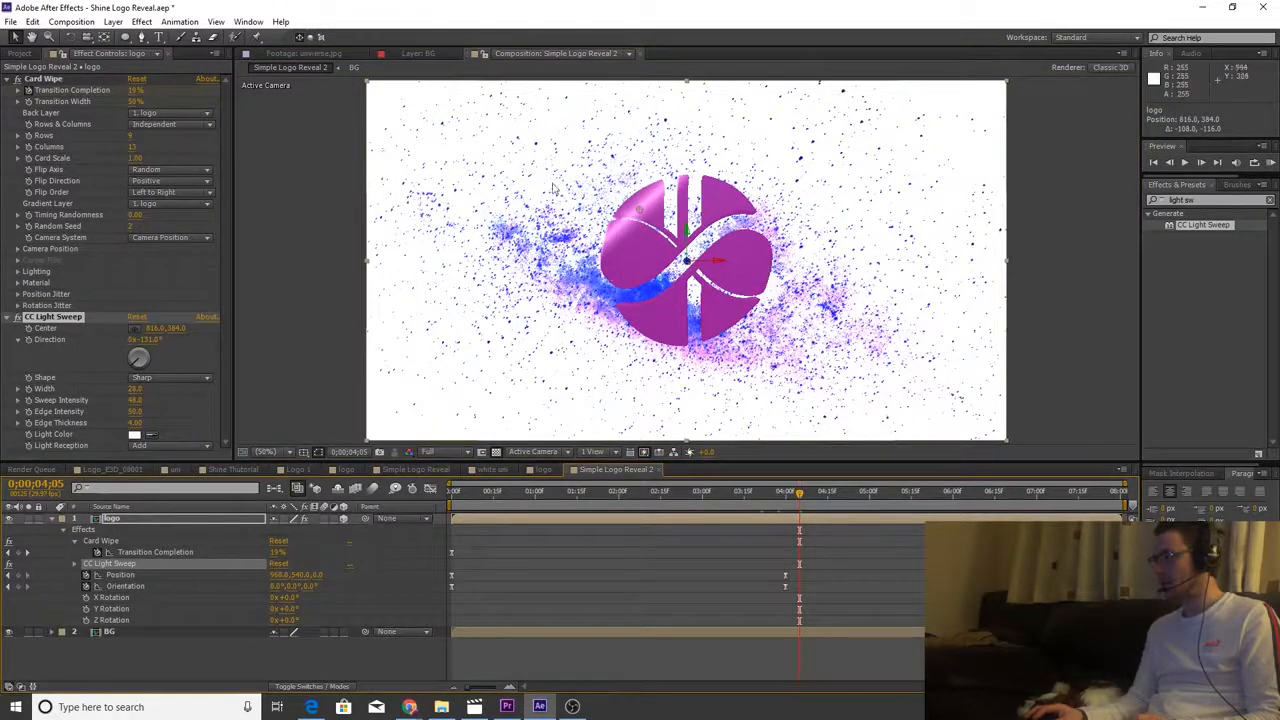
drag(641, 211, 618, 191)
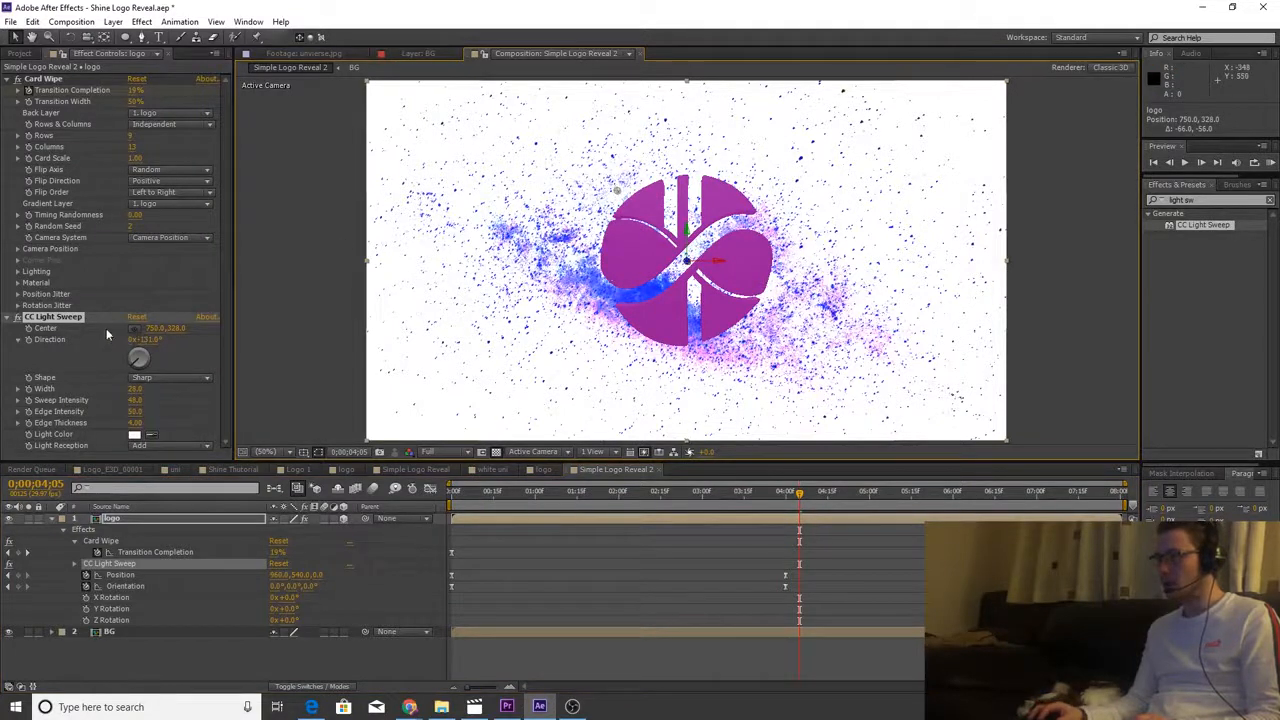
click(29, 329)
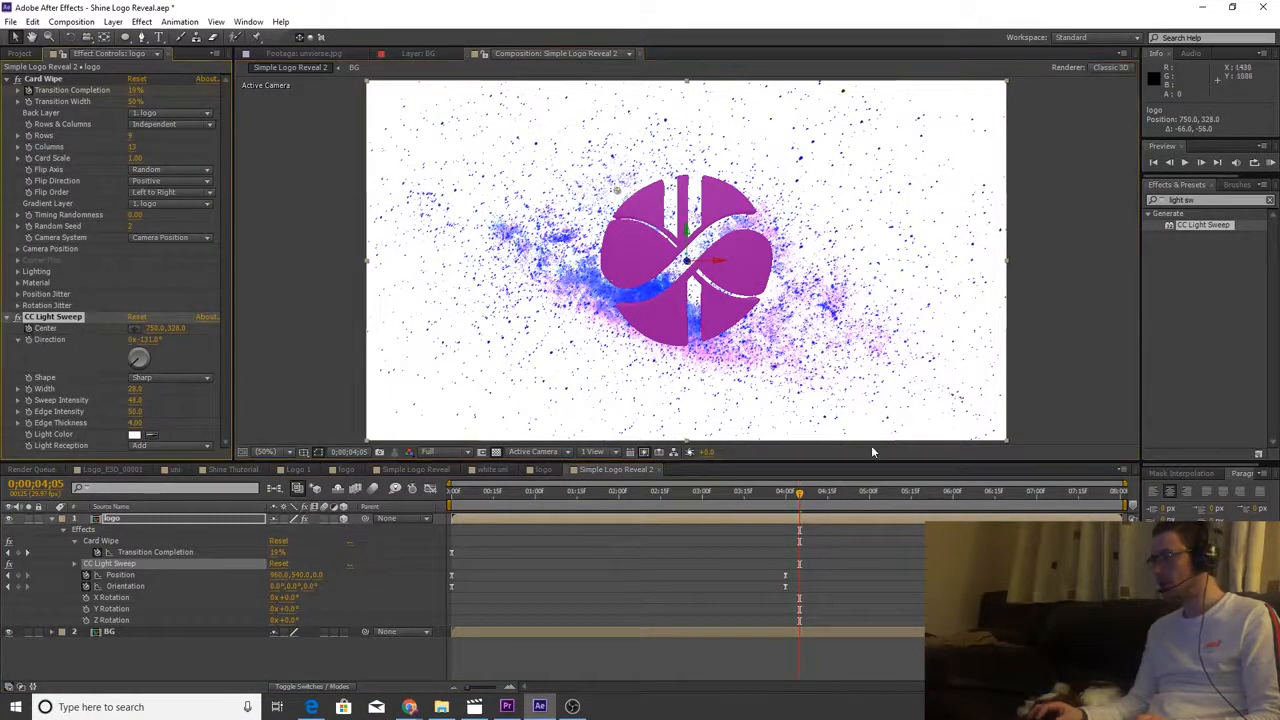
- At 0;00;04;25, place the light sweep's Center beyond the logo's lower-right edge at about 1184, 768
drag(824, 498, 856, 496)
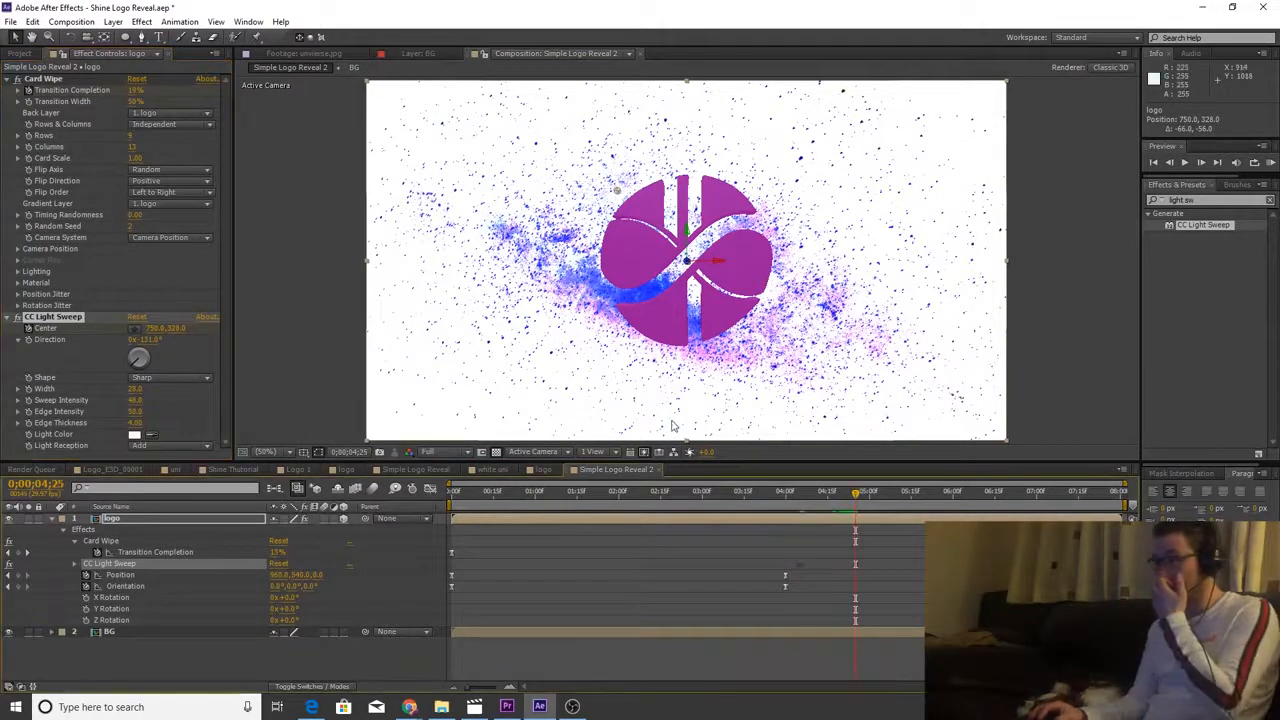
click(134, 328)
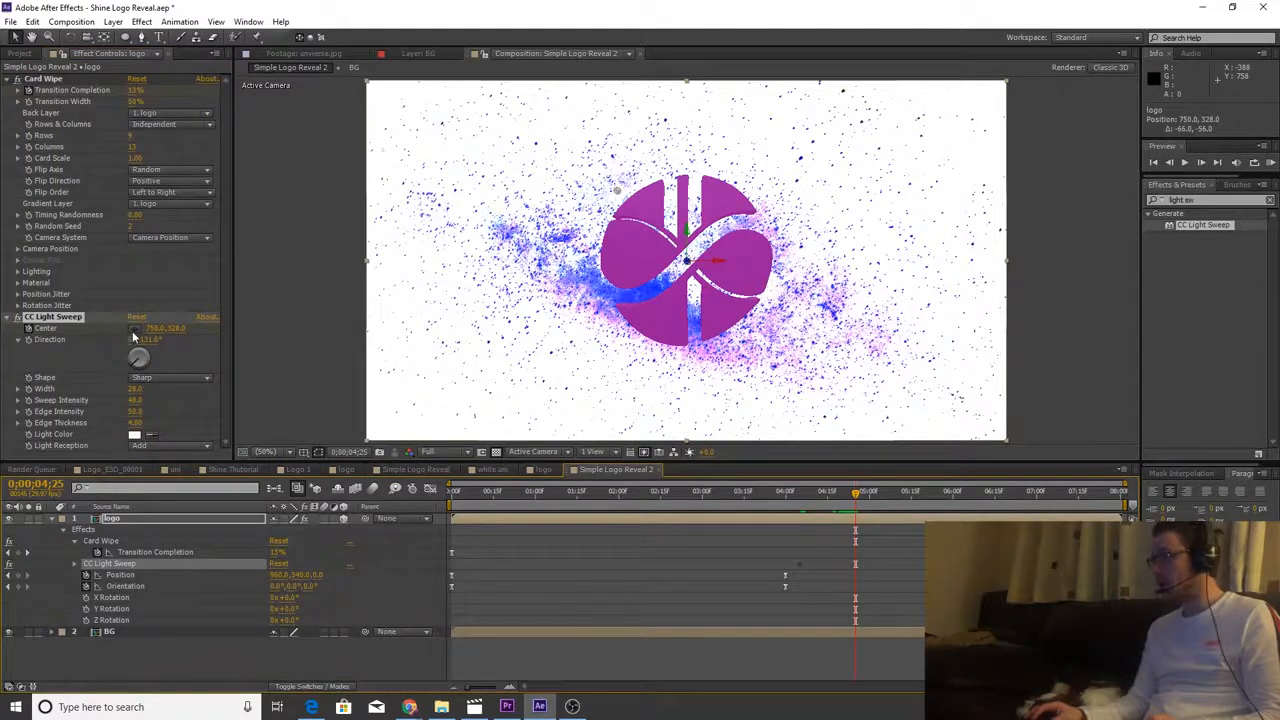
click(762, 336)
- Scrub and play the composition from around 4 seconds to examine the light sweep crossing the logo
drag(855, 507, 801, 493)
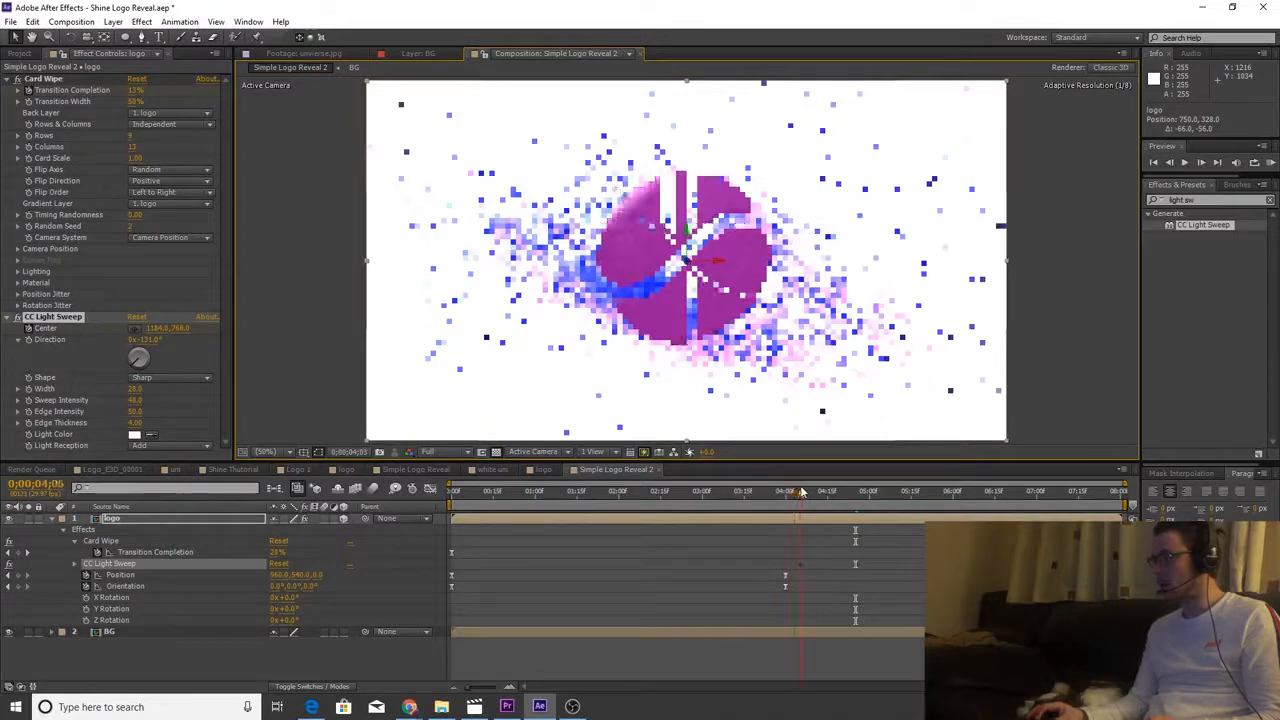
click(820, 623)
mouse_move(806, 496)
mouse_down()
mouse_move(851, 492)
mouse_move(789, 480)
mouse_up()
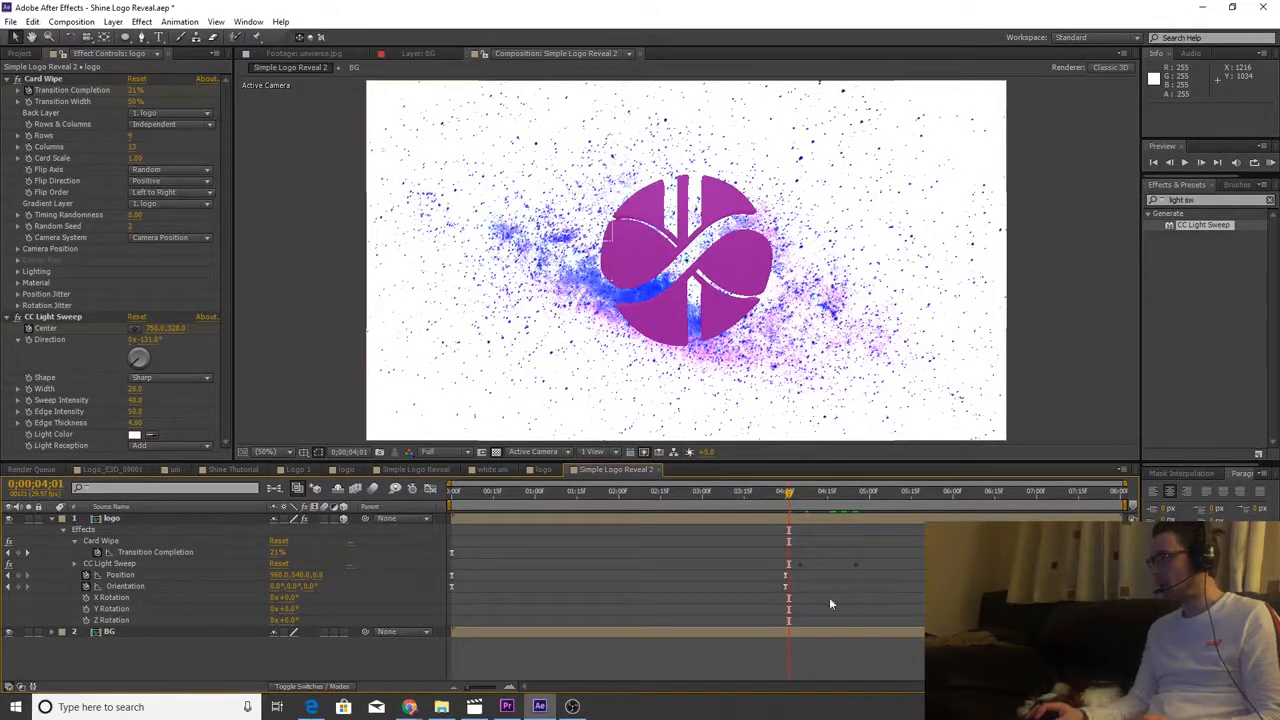
drag(791, 493, 811, 496)
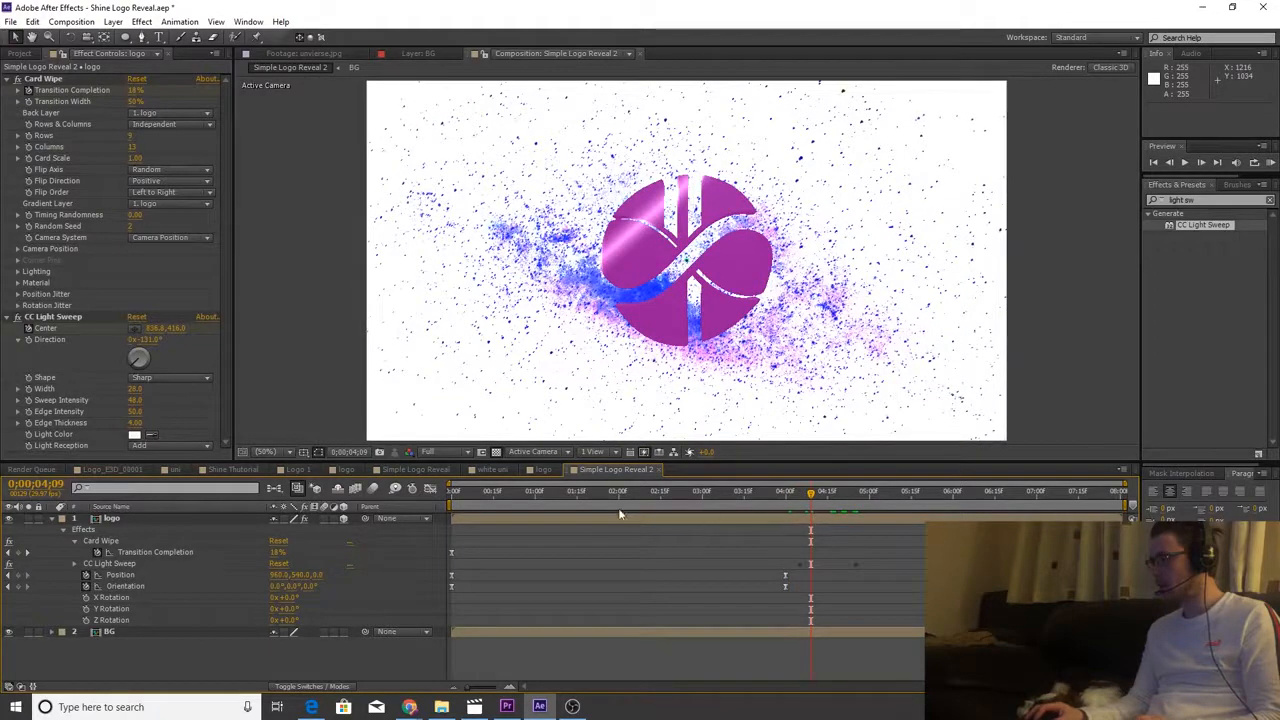
drag(784, 490, 788, 495)
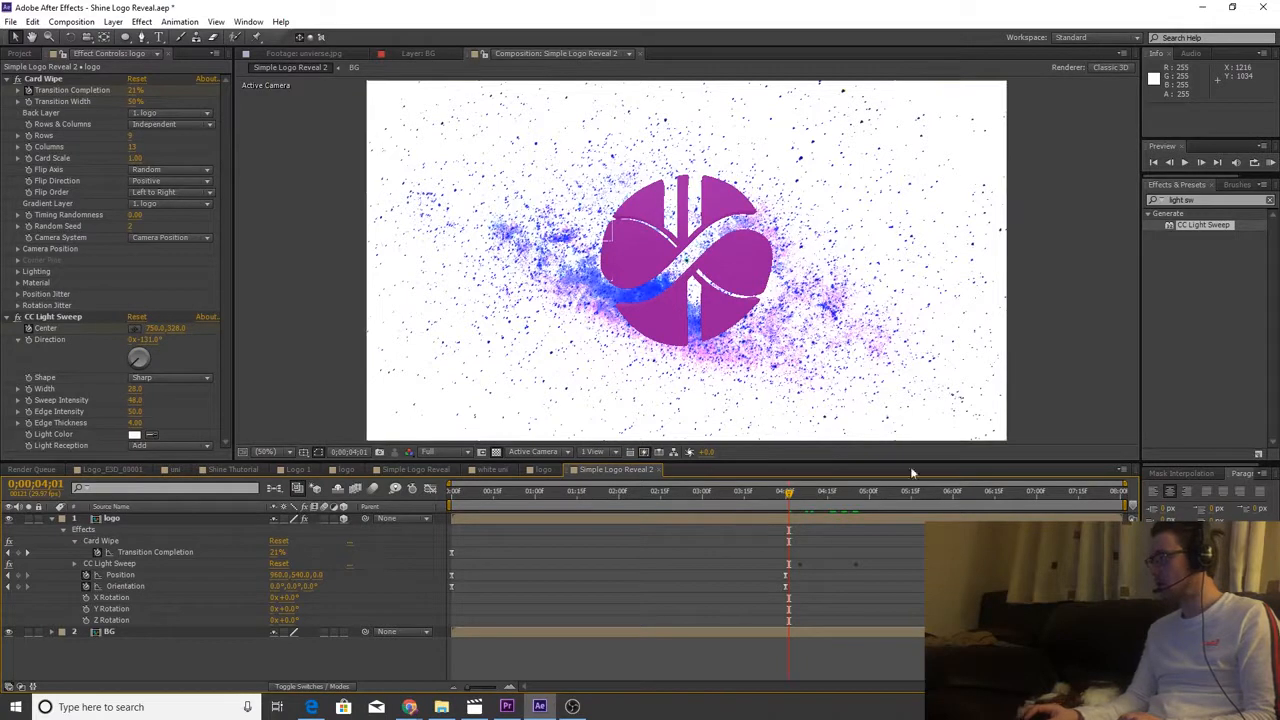
click(1185, 165)
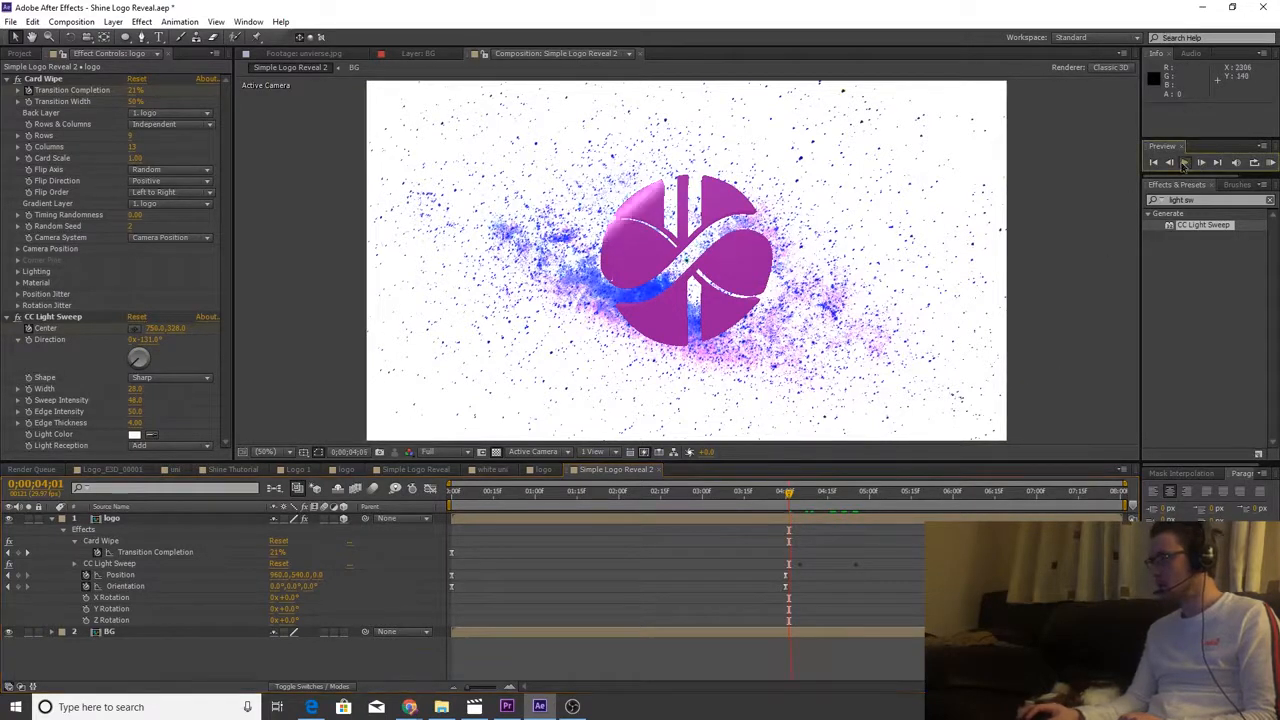
click(1184, 166)
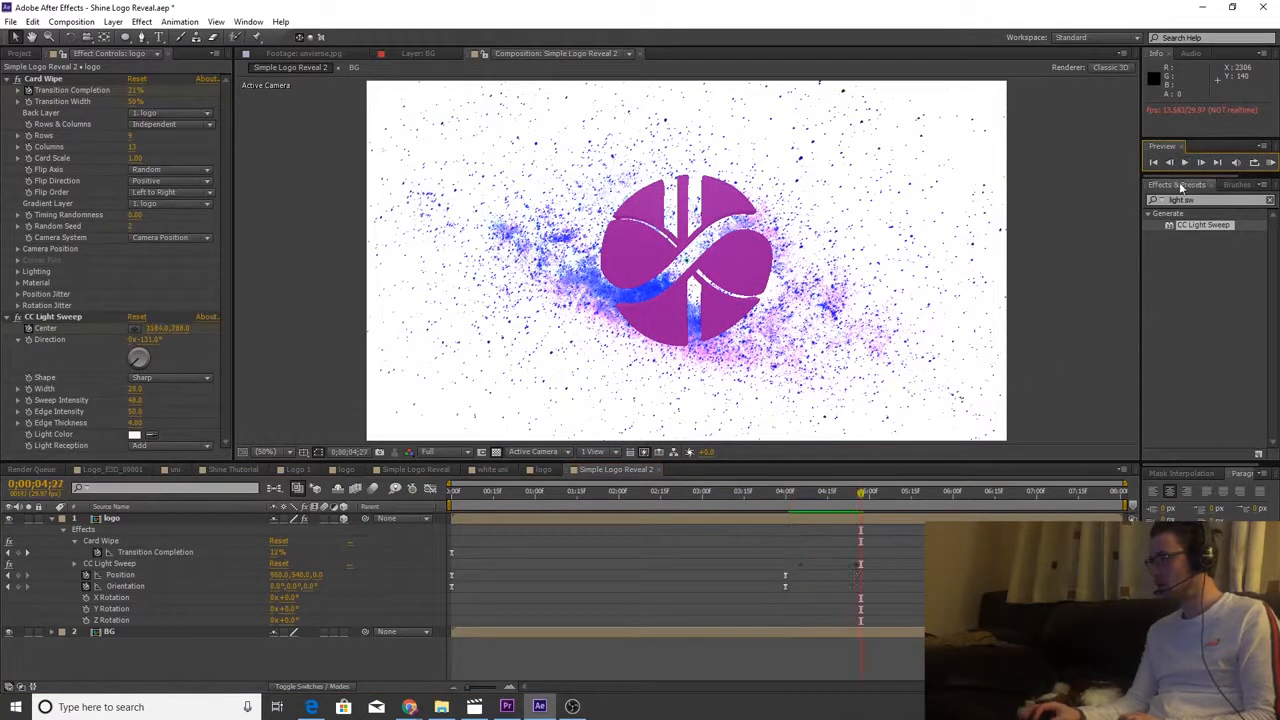
click(786, 493)
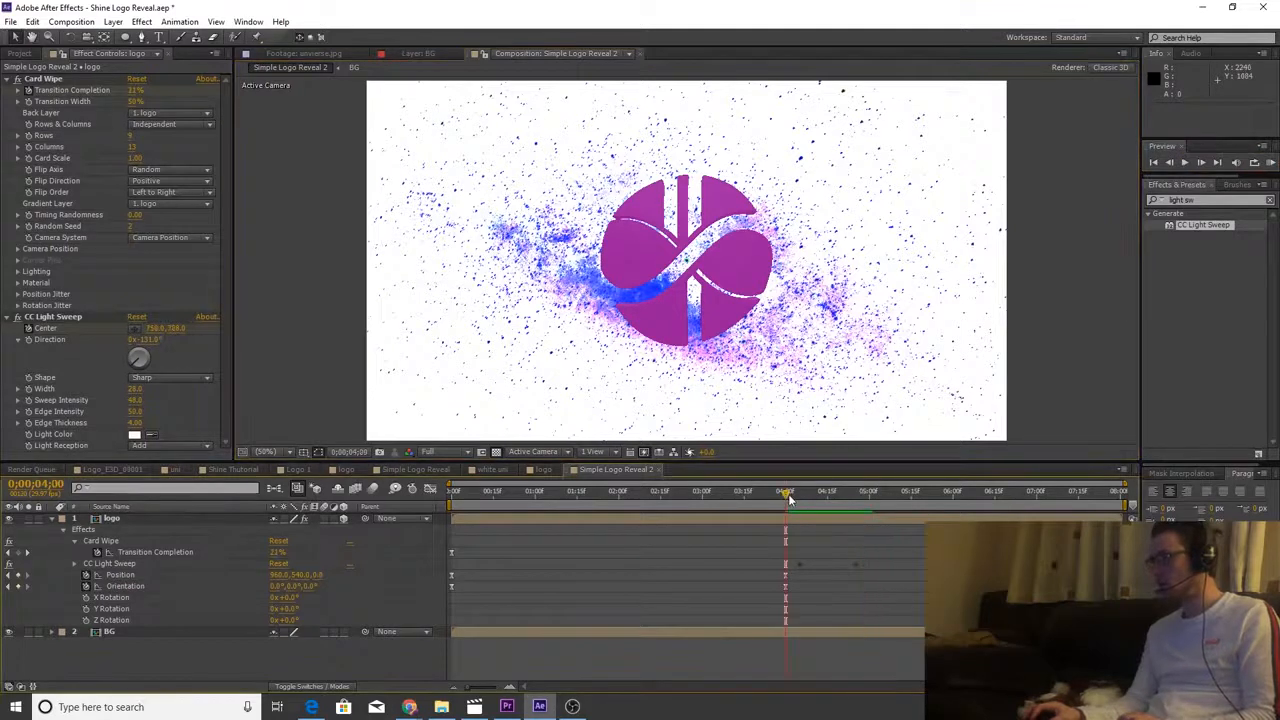
- Reveal the logo layer's keyframed properties and apply Easy Ease to both light sweep Center keyframes
key(space)
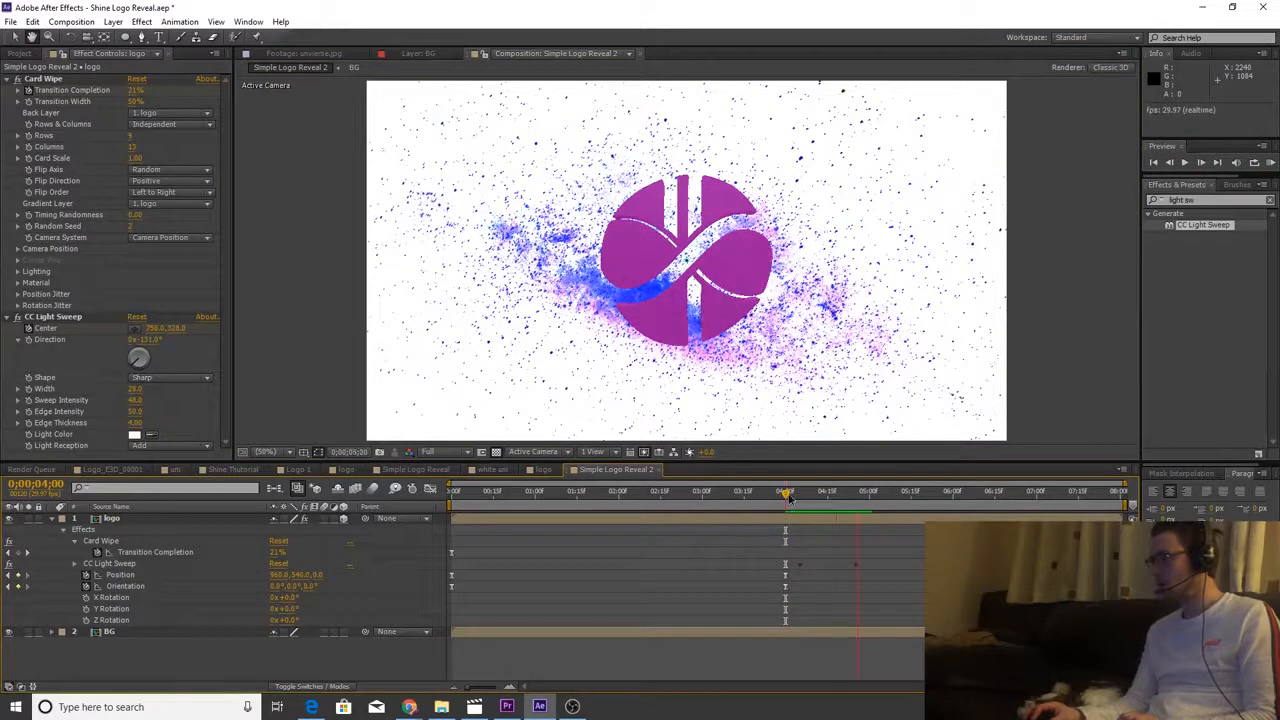
click(806, 493)
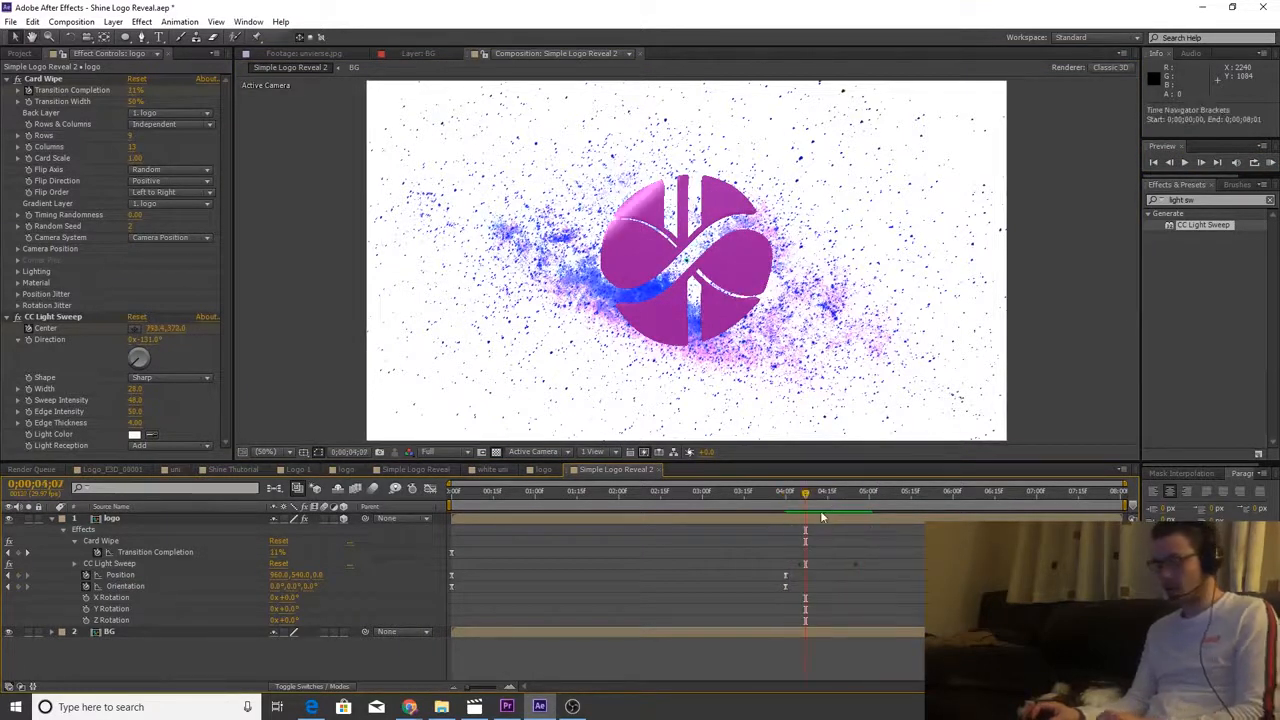
click(820, 517)
key(u)
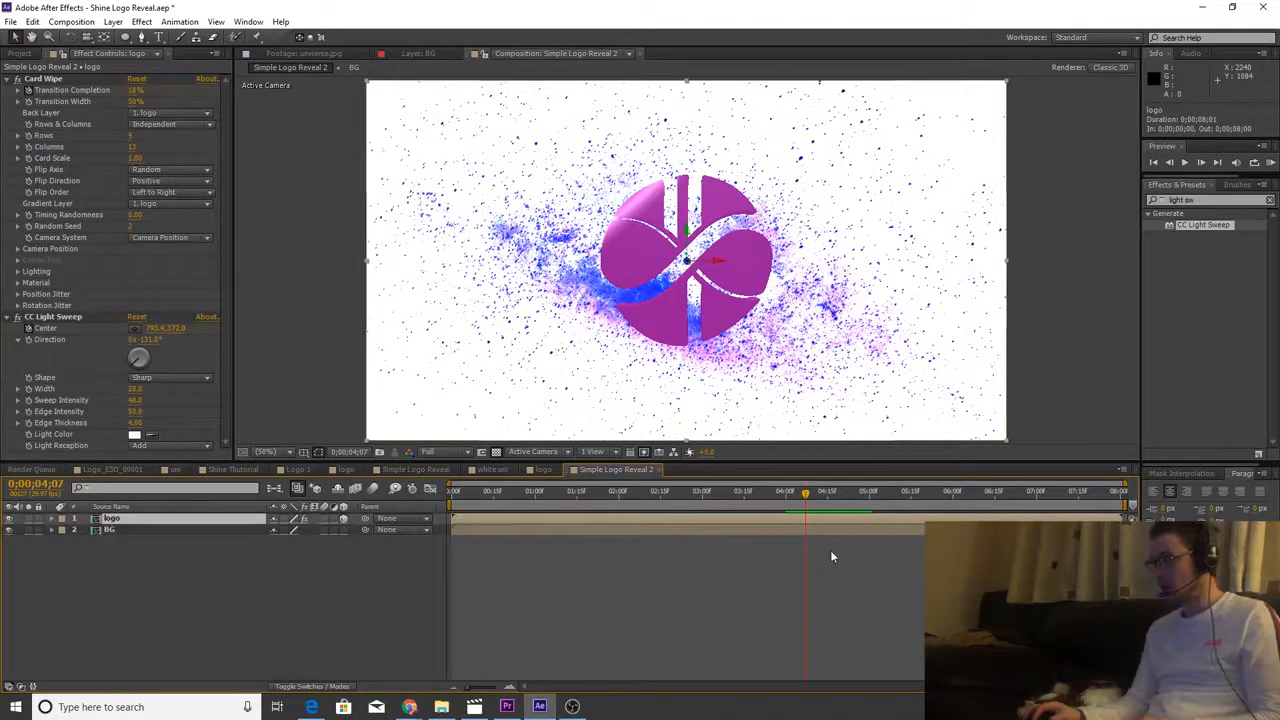
key(u)
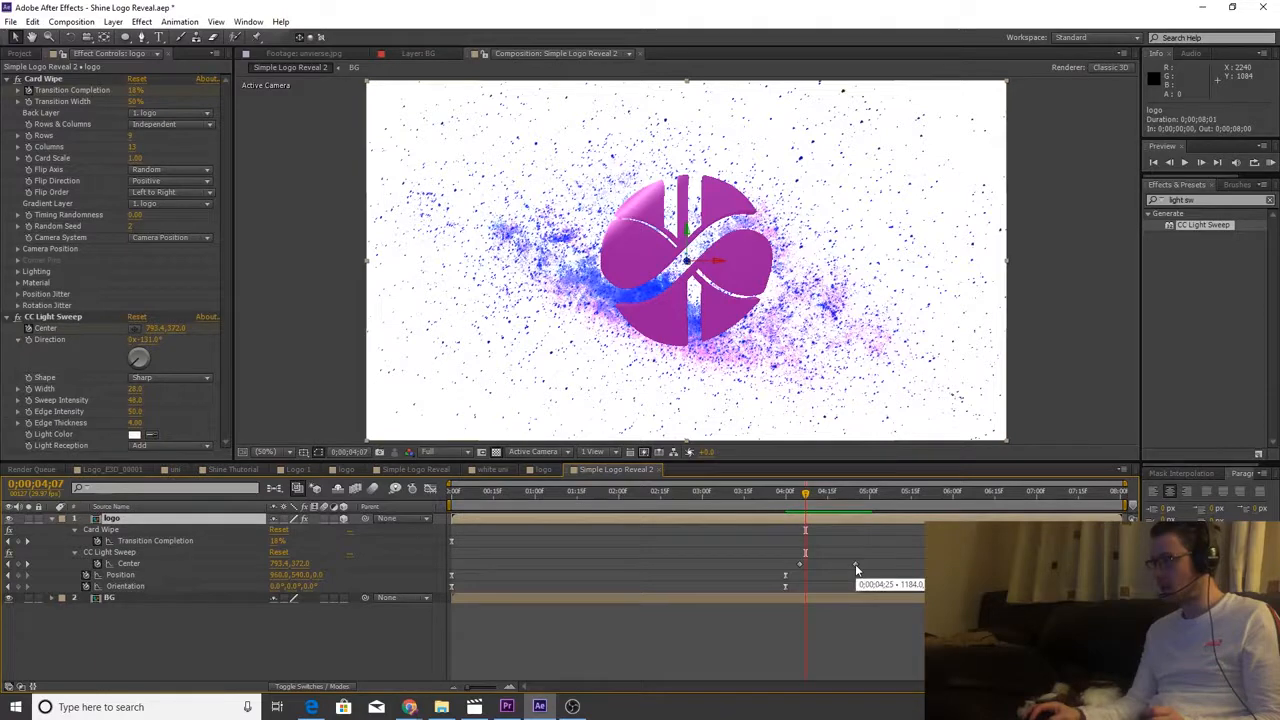
drag(864, 561, 795, 566)
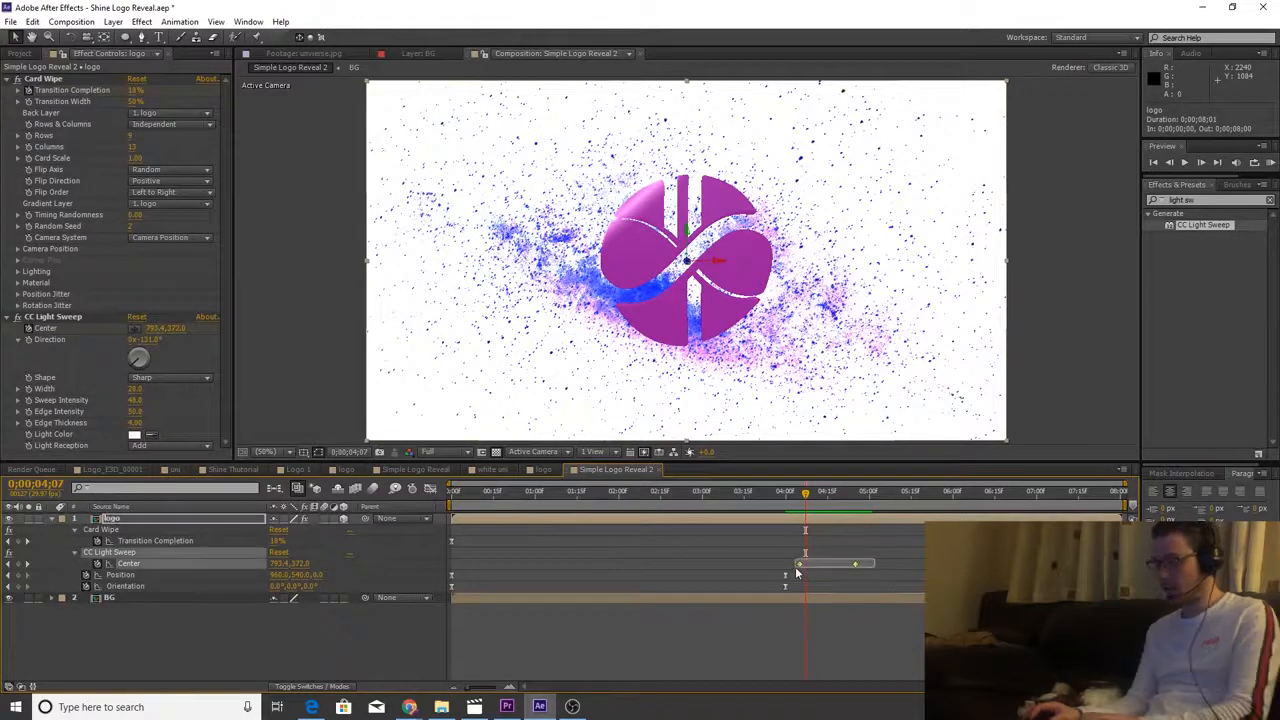
key(F9)
- Move the light sweep's final Center keyframe out to about 0;00;05;11 and preview the sweep from around 4 seconds
drag(856, 566, 901, 570)
click(855, 574)
mouse_move(806, 494)
mouse_down()
mouse_move(878, 495)
mouse_move(780, 494)
mouse_move(793, 496)
mouse_up()
key(space)
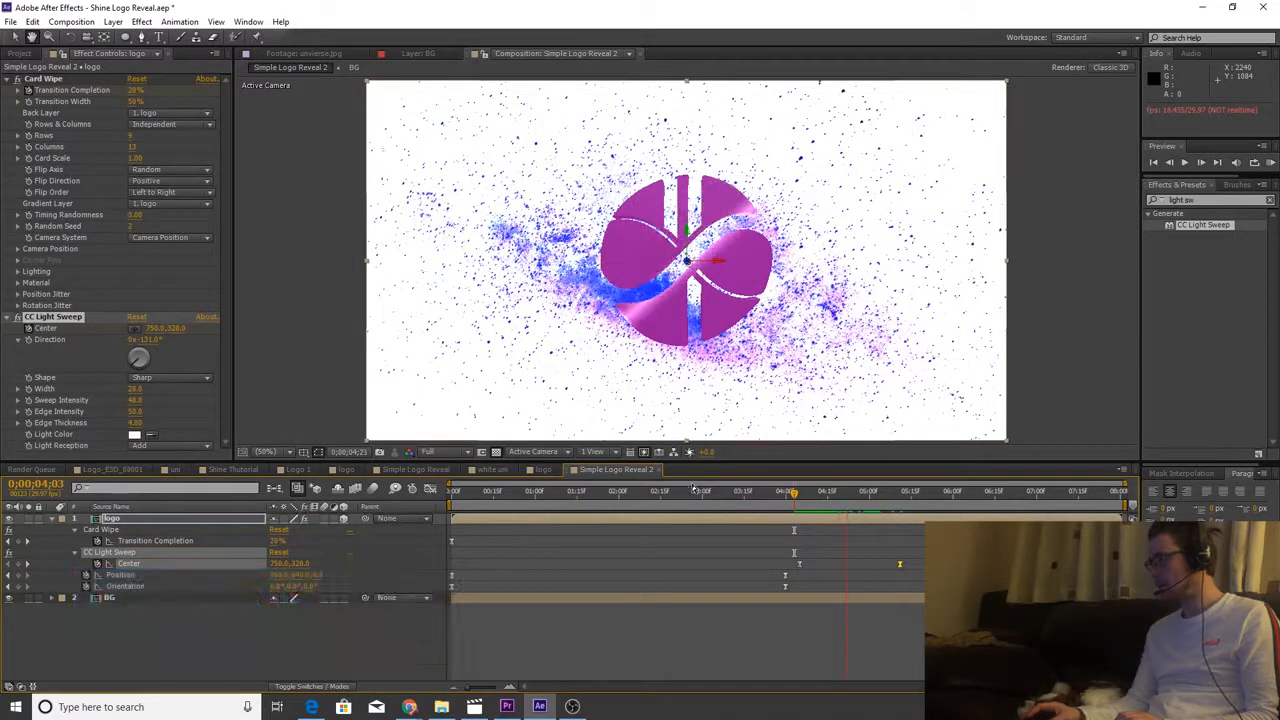
click(797, 494)
key(space)
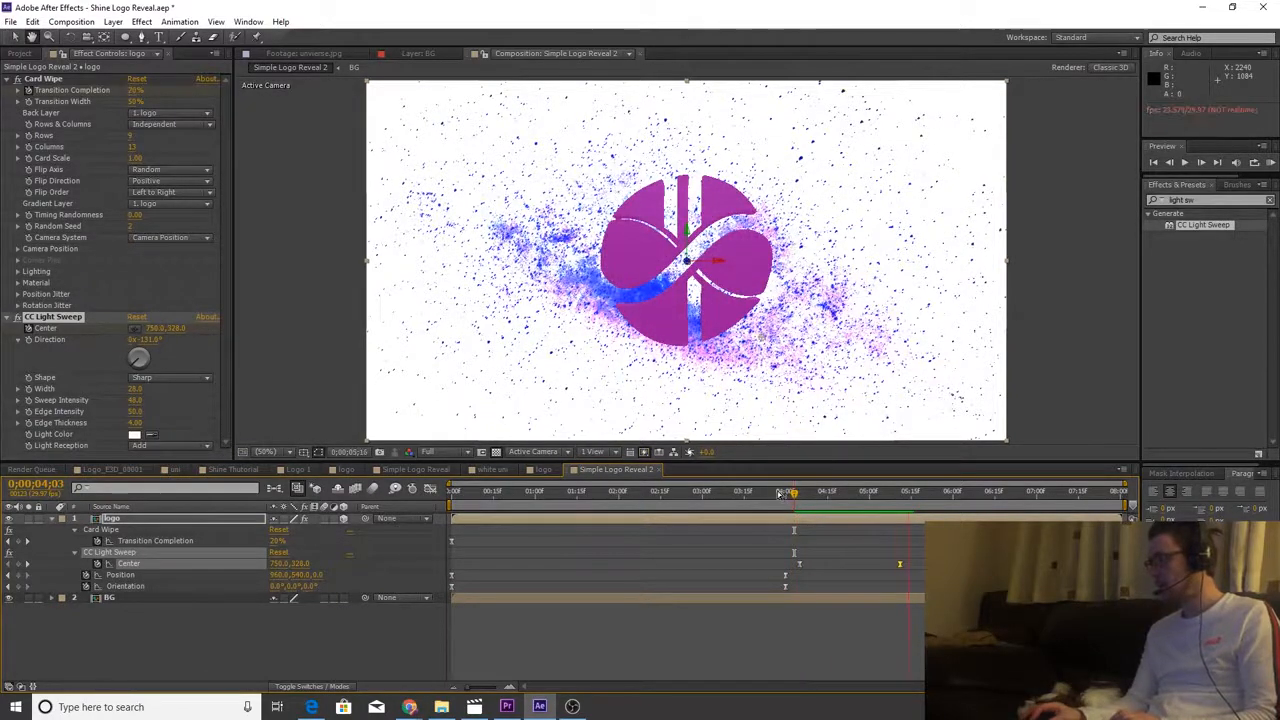
key(space)
- Extend the light sweep by moving its final Center keyframe to about 0;00;05;28, and preview the slower motion
drag(918, 494, 894, 508)
drag(899, 564, 946, 564)
drag(891, 495, 780, 500)
key(space)
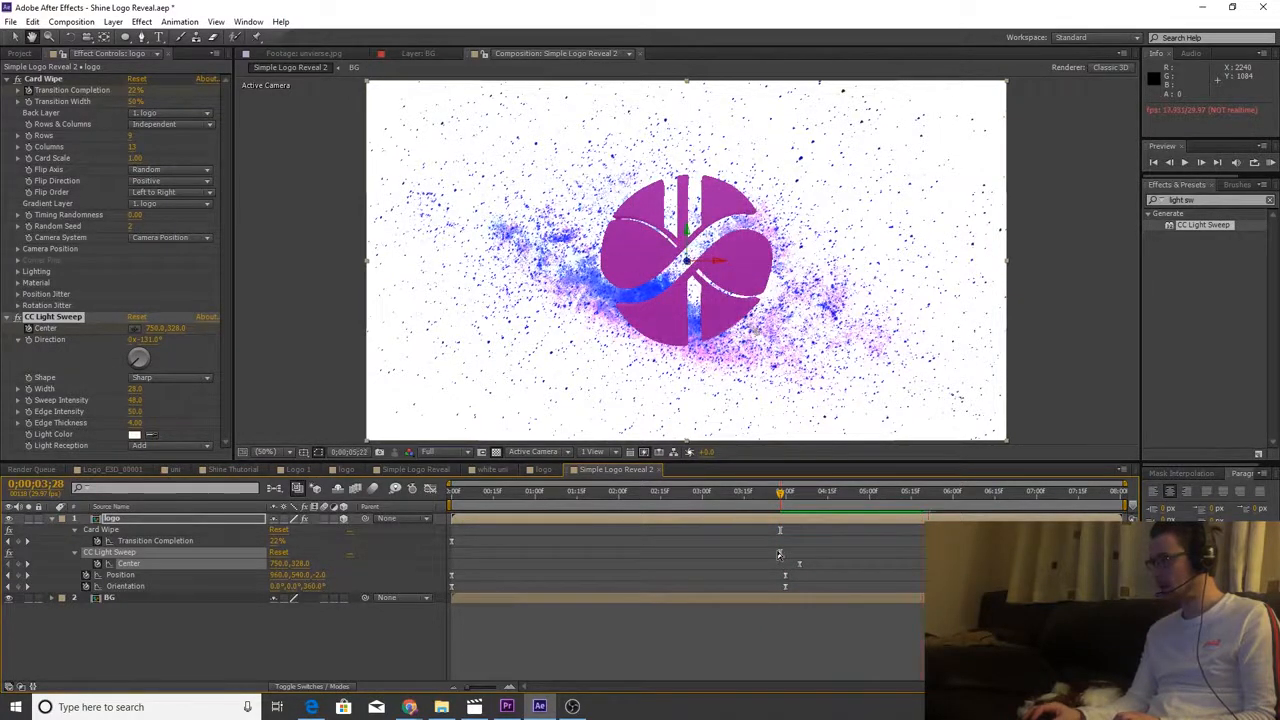
click(793, 497)
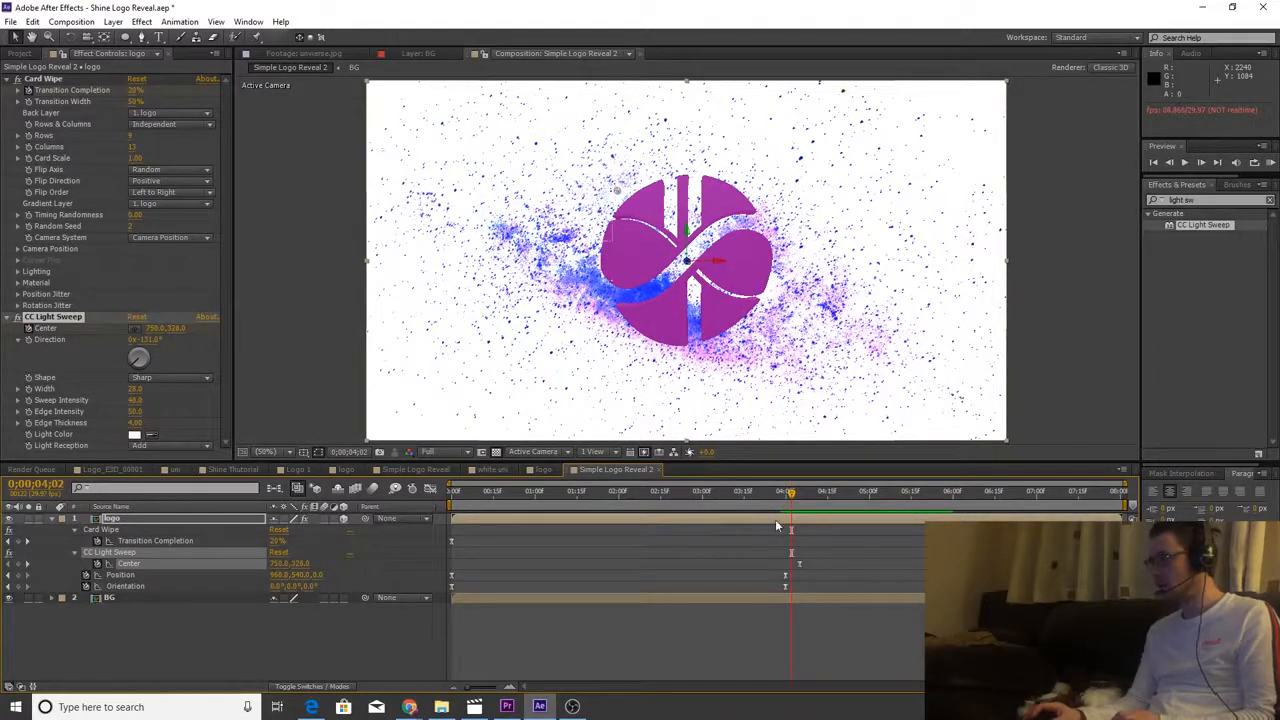
click(840, 645)
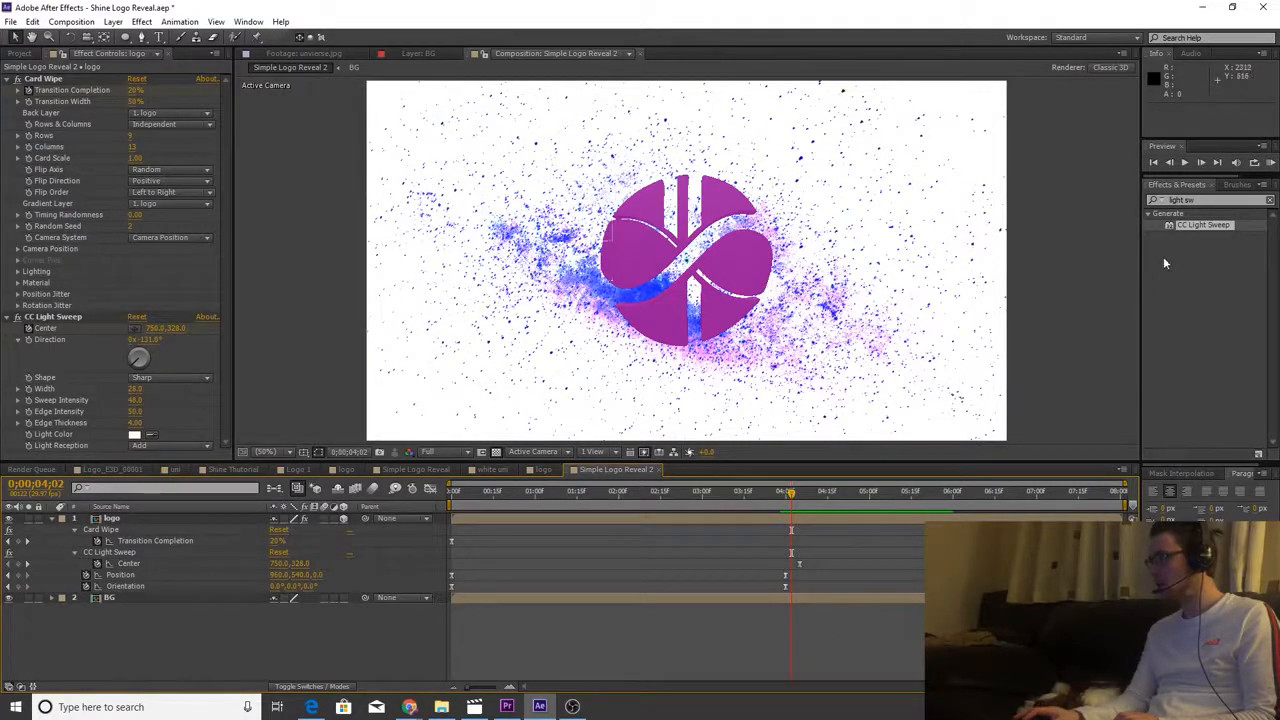
click(1184, 164)
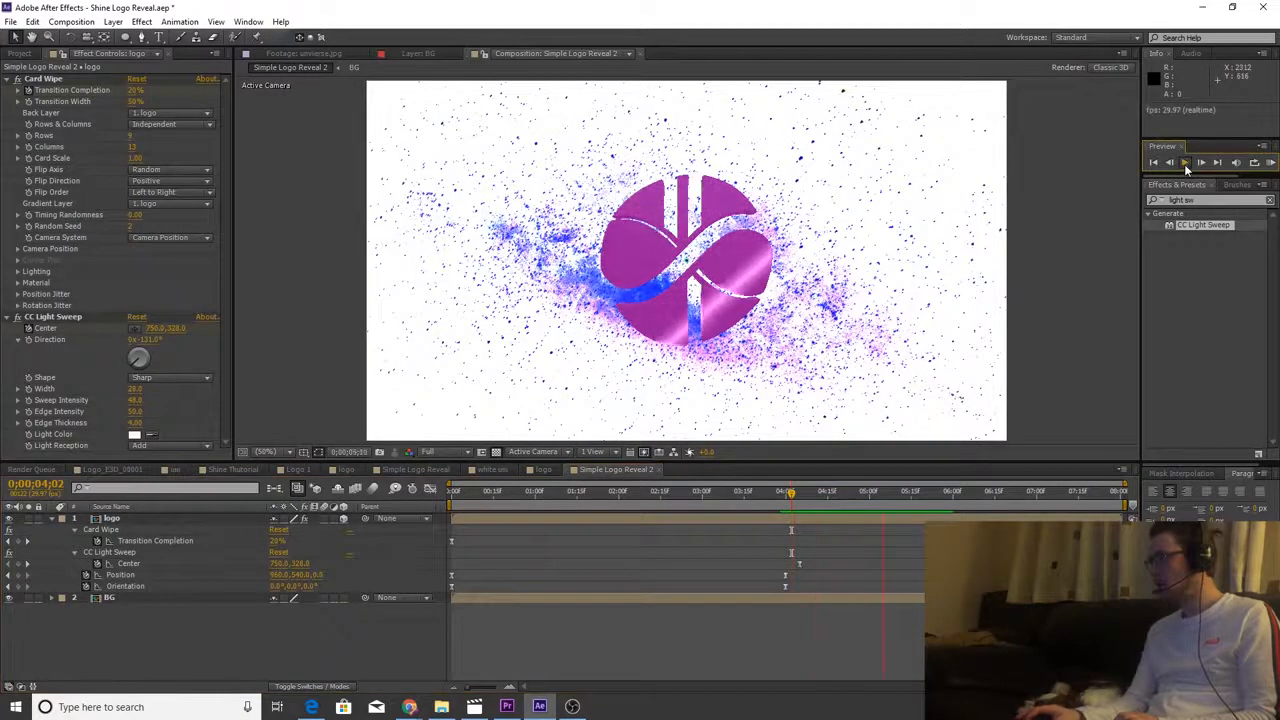
click(1184, 164)
click(824, 628)
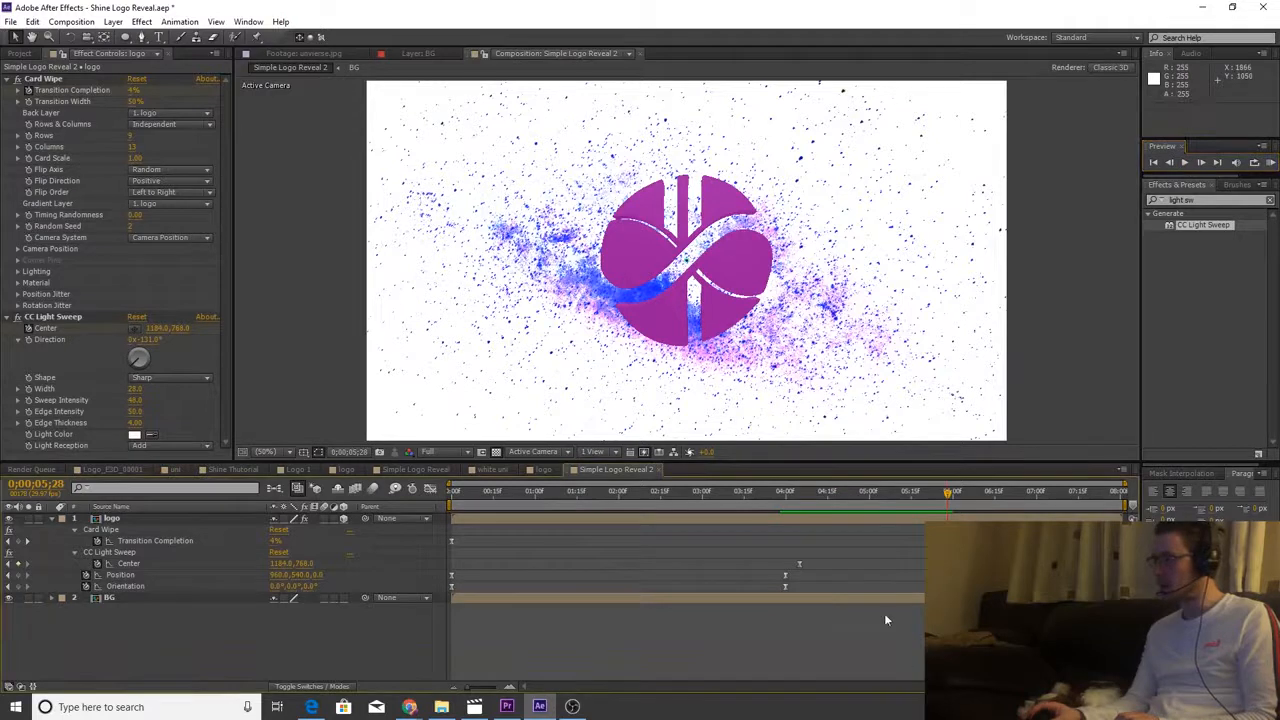
- Find the Drop Shadow effect by searching for "drop" and apply it to the logo layer
mouse_move(858, 490)
mouse_down()
mouse_move(786, 495)
mouse_move(855, 505)
mouse_up()
click(806, 518)
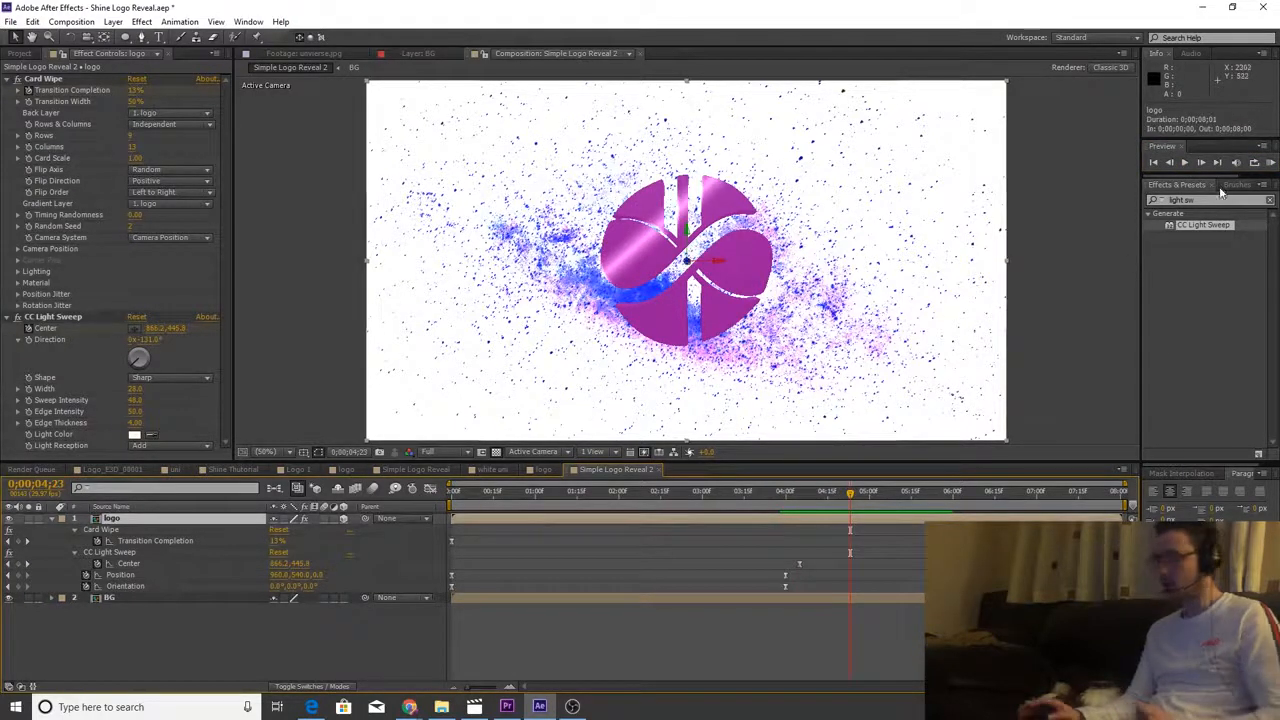
drag(1218, 200, 1170, 200)
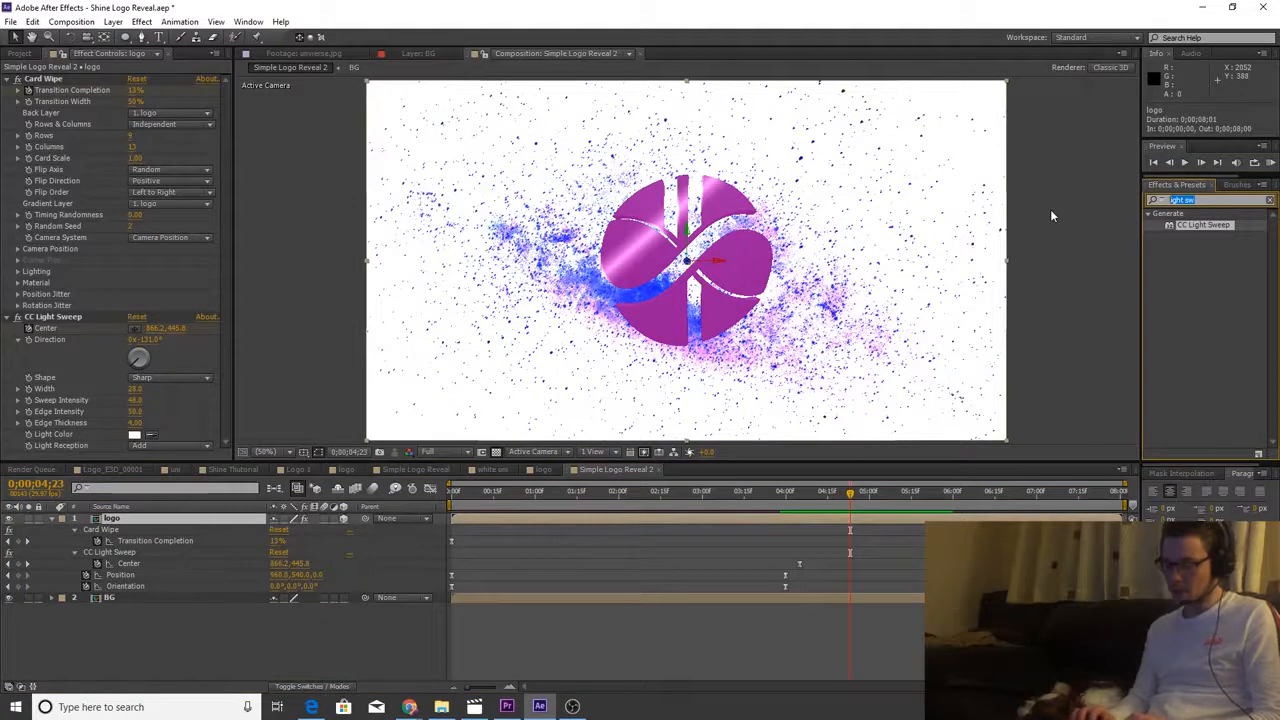
text(drop)
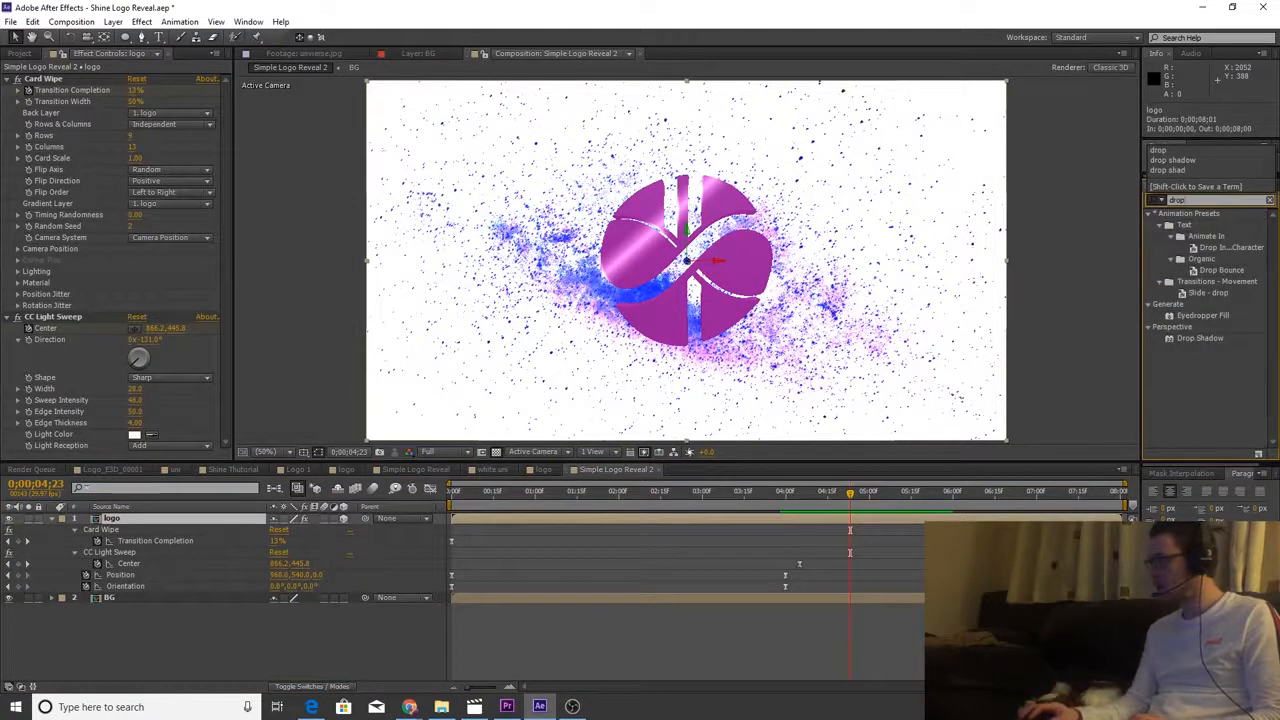
click(1199, 337)
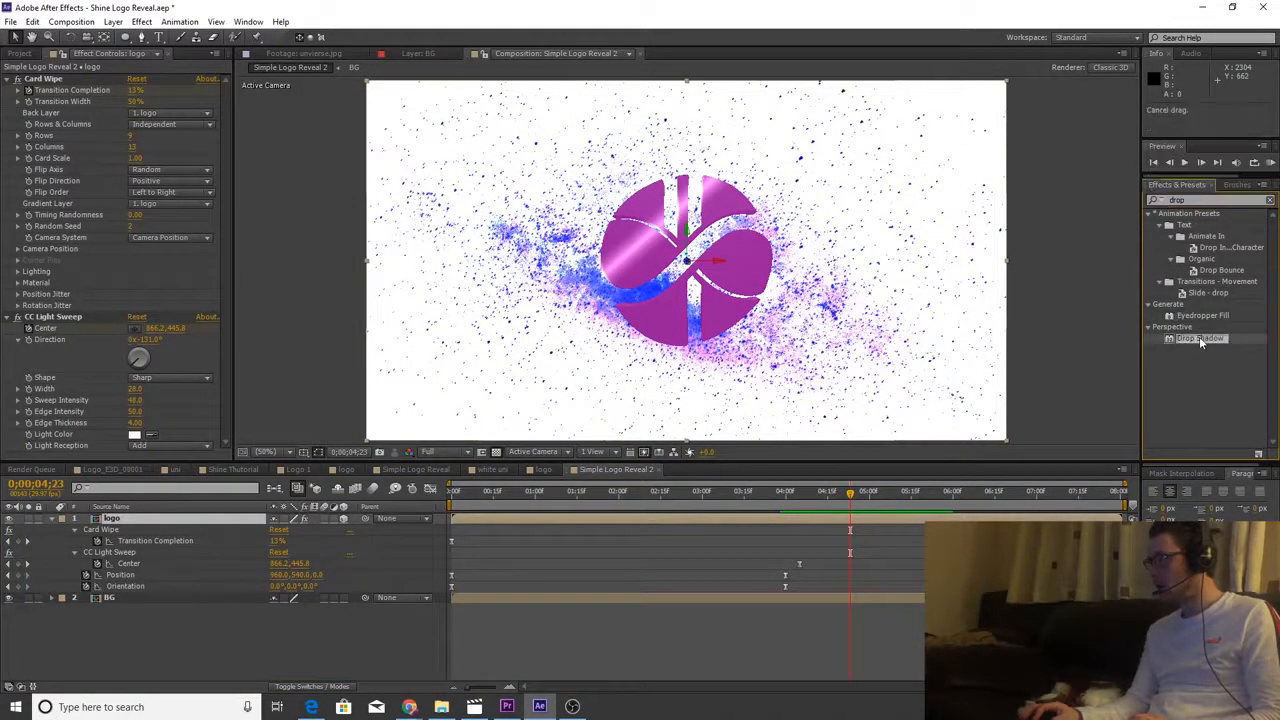
drag(1035, 456, 909, 516)
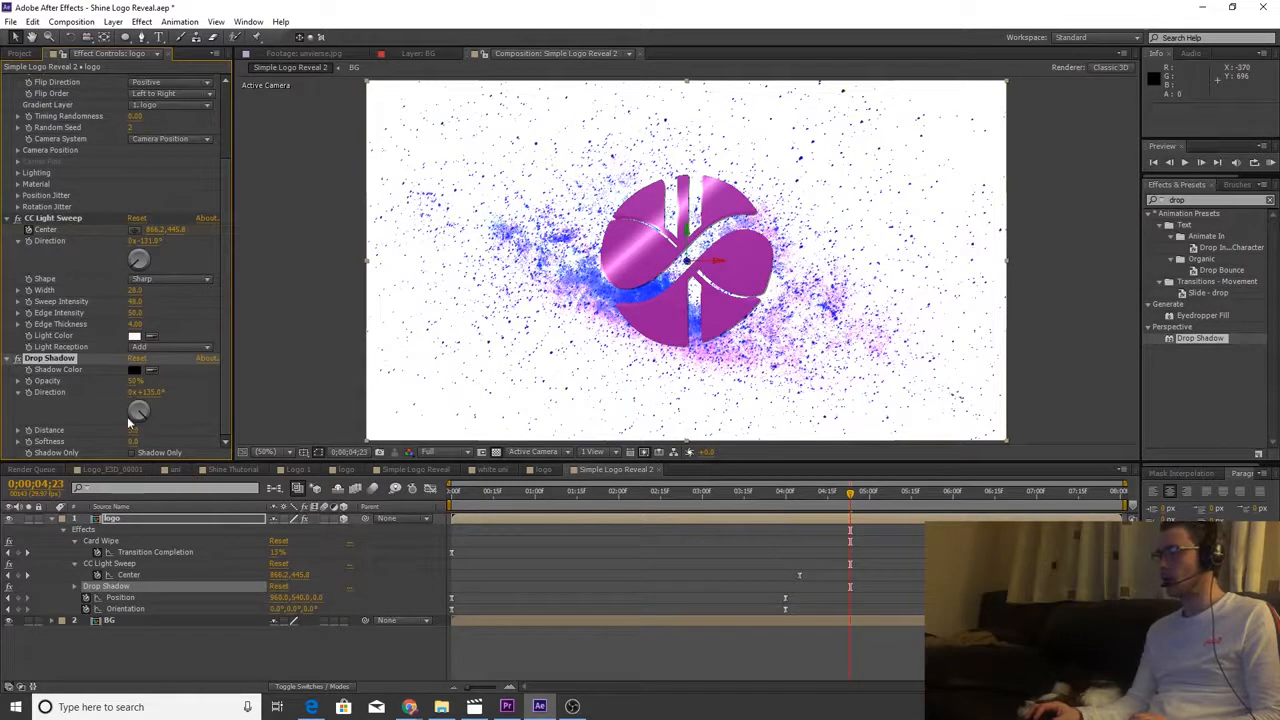
- Set the drop shadow's Distance to 13 and its Softness to about 38
drag(133, 430, 137, 430)
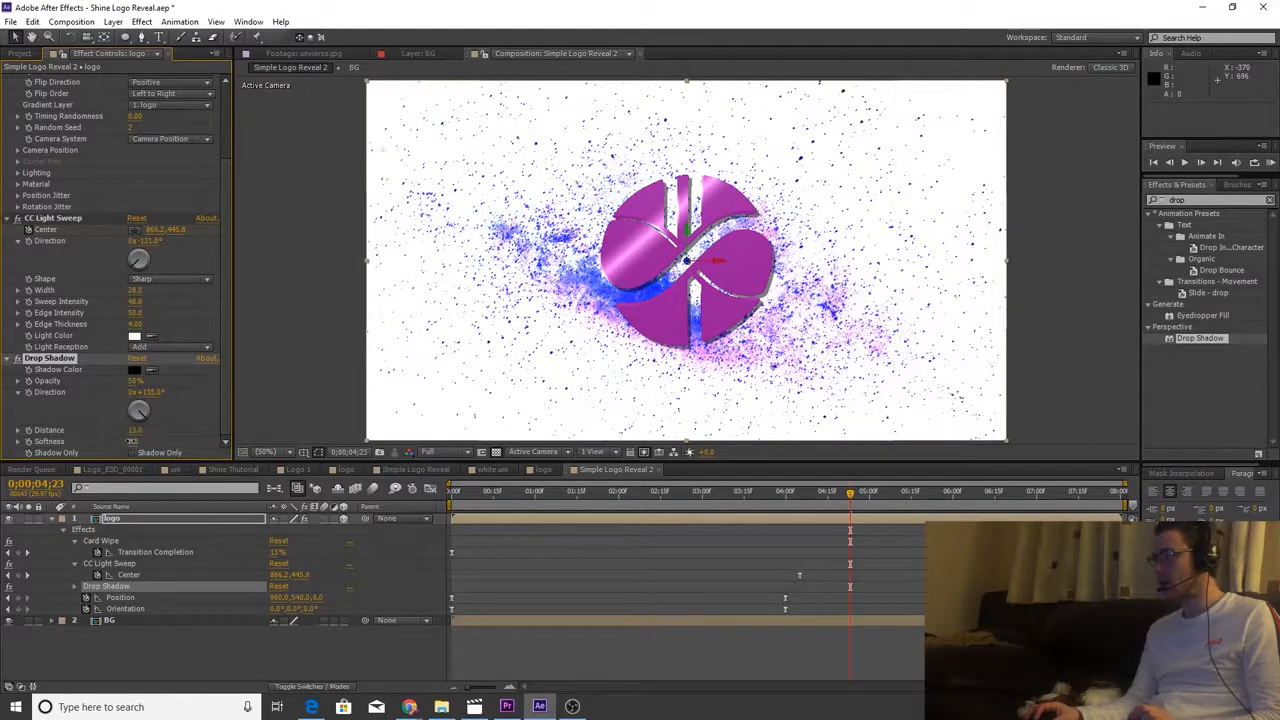
drag(133, 441, 157, 434)
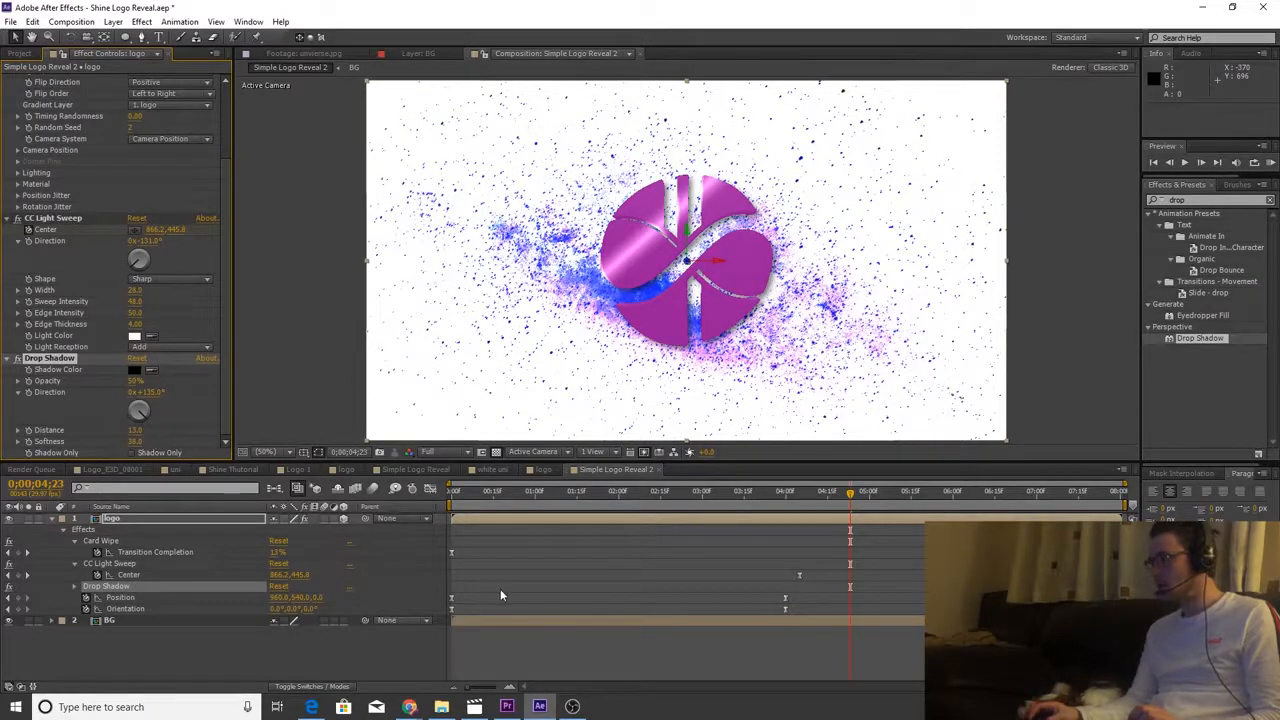
click(586, 667)
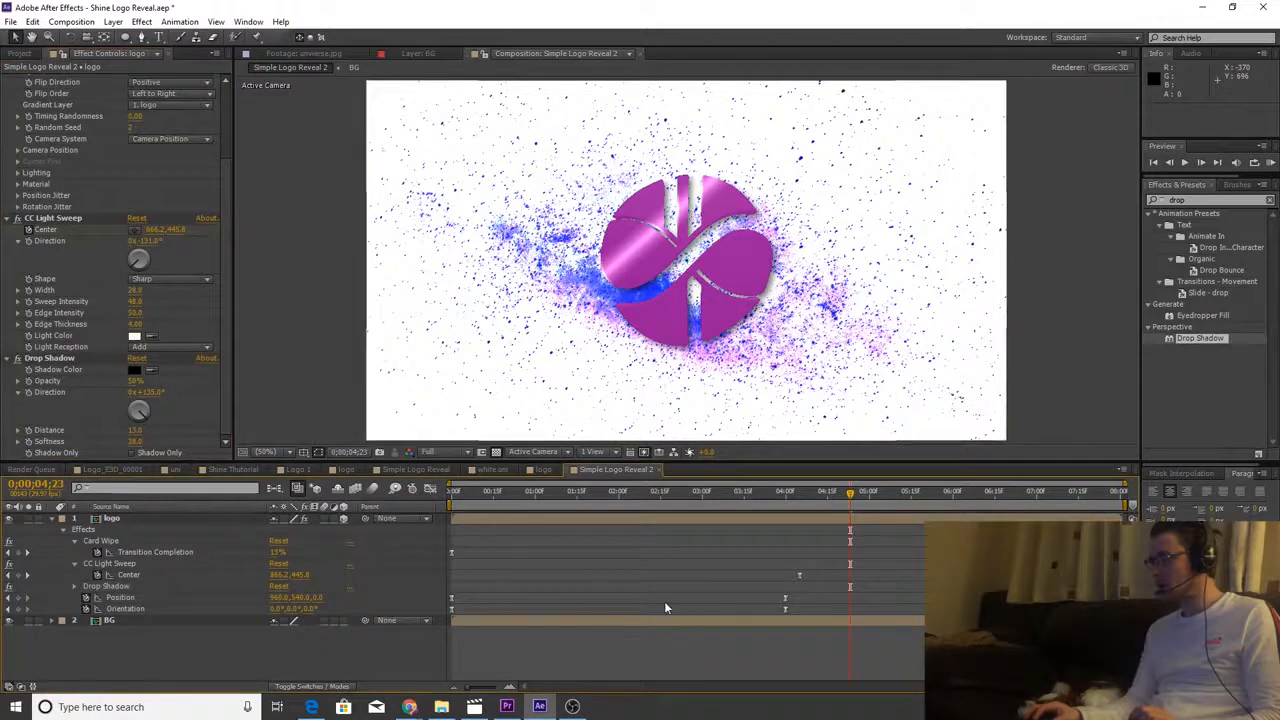
- Scrub the composition between about 0;00;01;28 and 0;00;04;23 to examine the drop shadow on the flying logo pieces
click(868, 516)
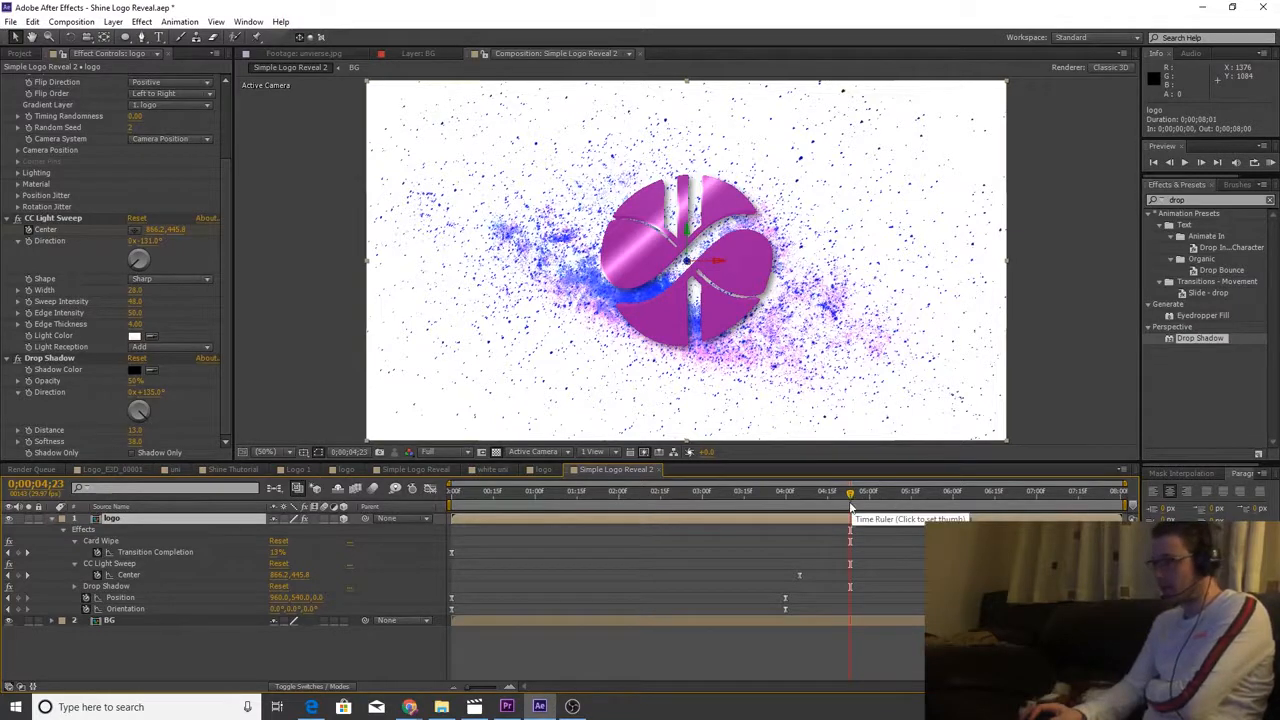
drag(850, 508, 612, 479)
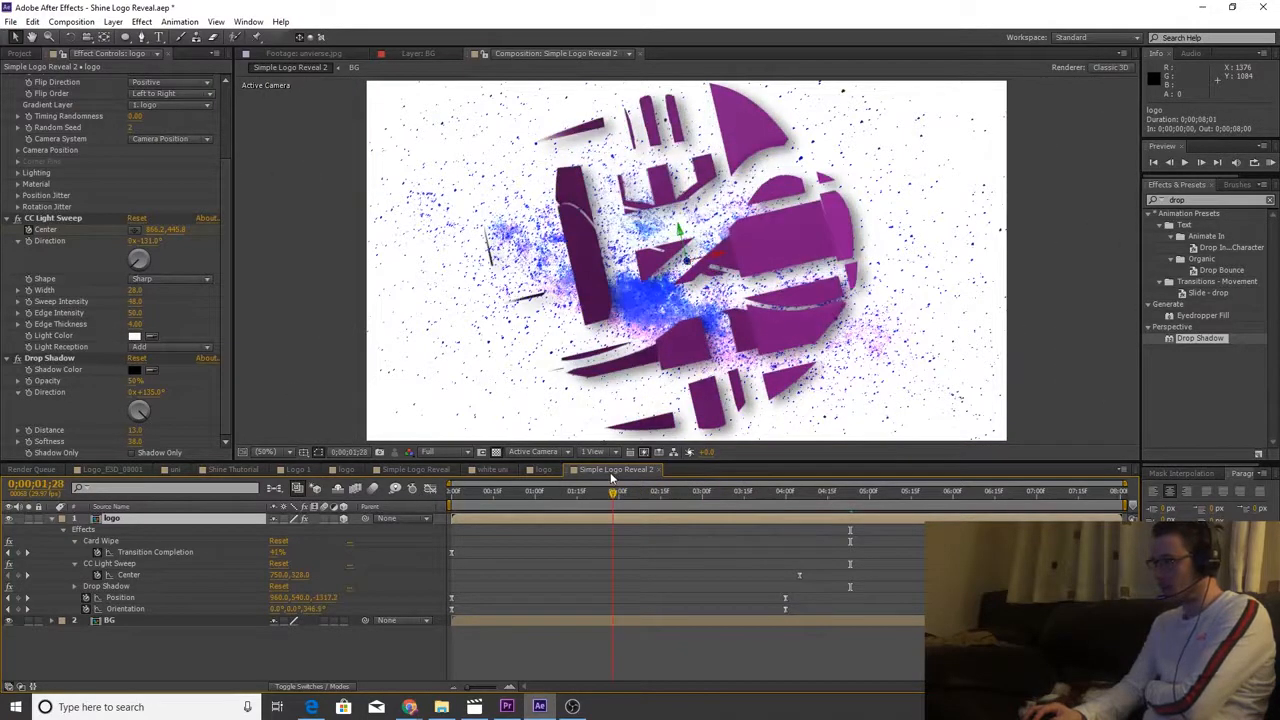
drag(617, 480, 846, 519)
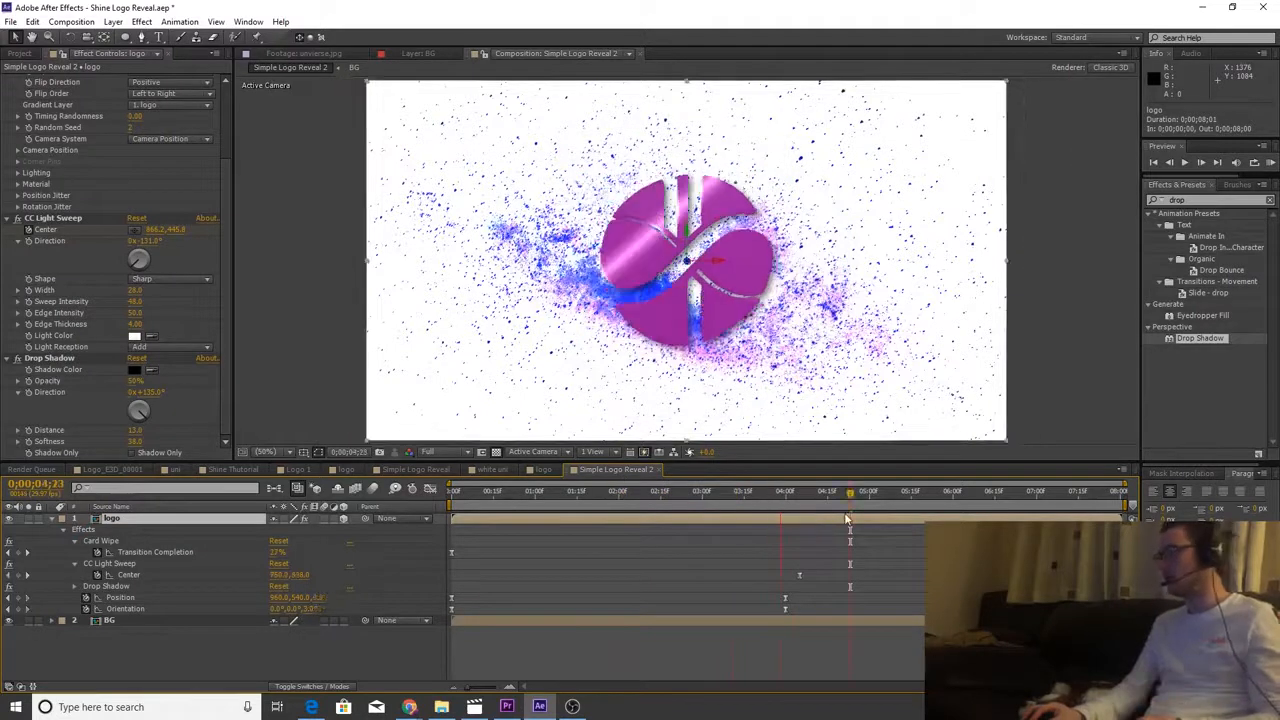
- At 0;00;04;15, enable keyframing for the drop shadow's Opacity and set it to 0%
drag(847, 519, 826, 519)
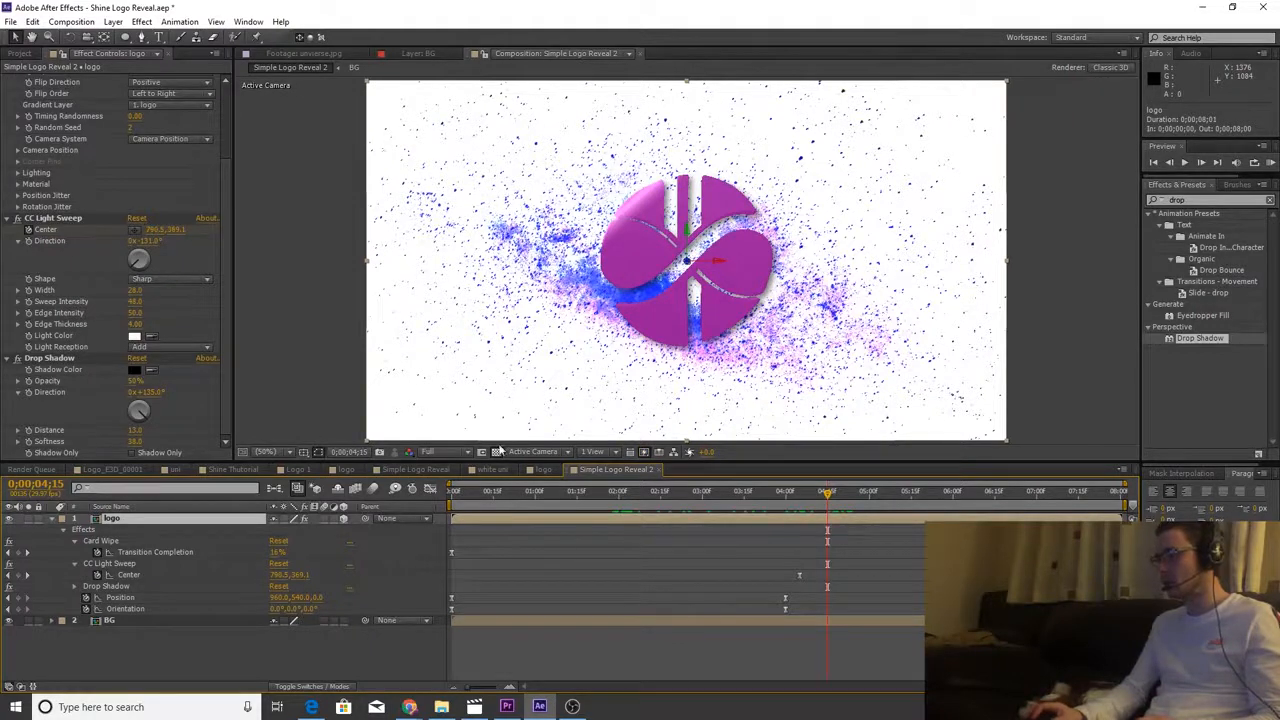
click(30, 382)
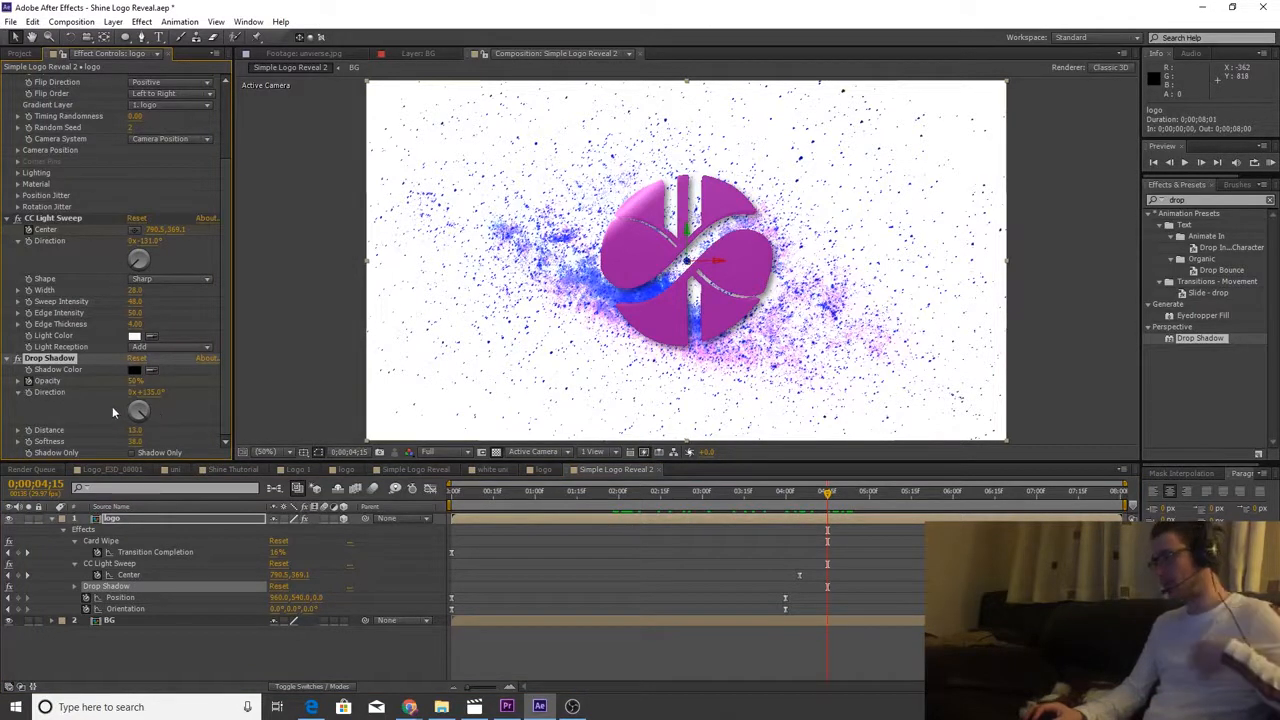
click(131, 383)
text(0)
key(Return)
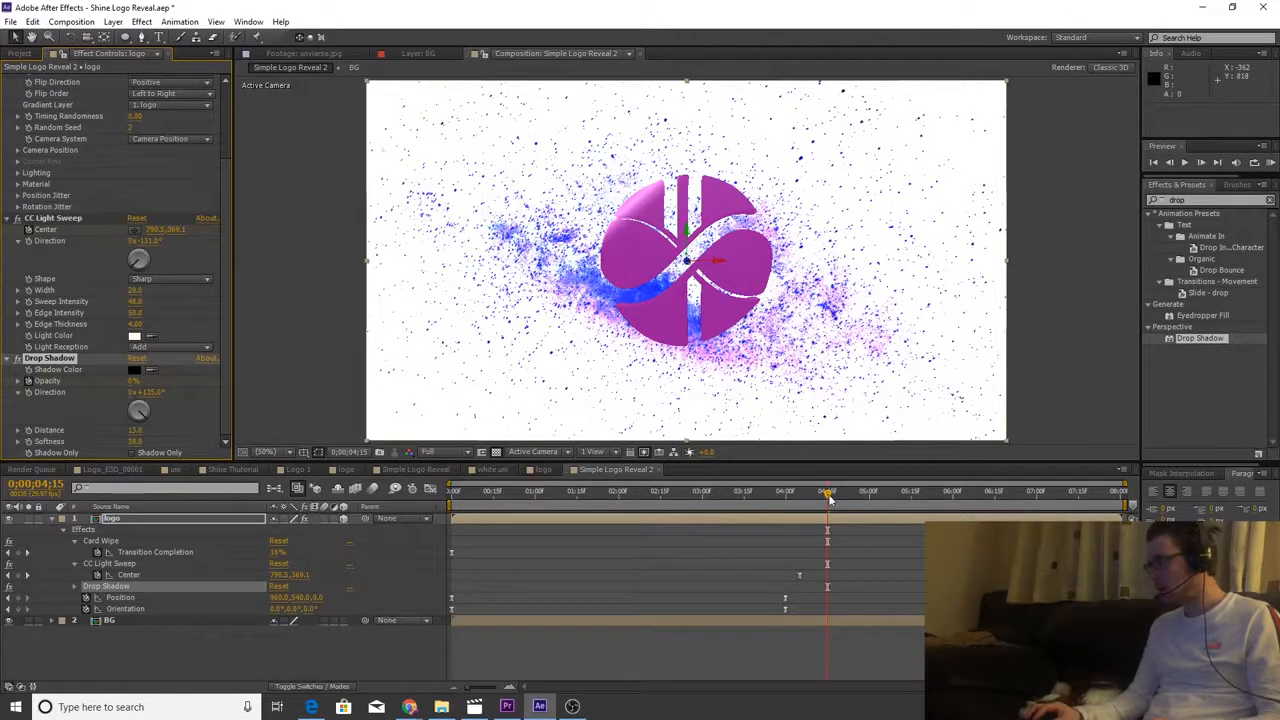
- At 0;00;04;22, set the drop shadow's Opacity to 50%
drag(840, 496, 848, 494)
click(131, 383)
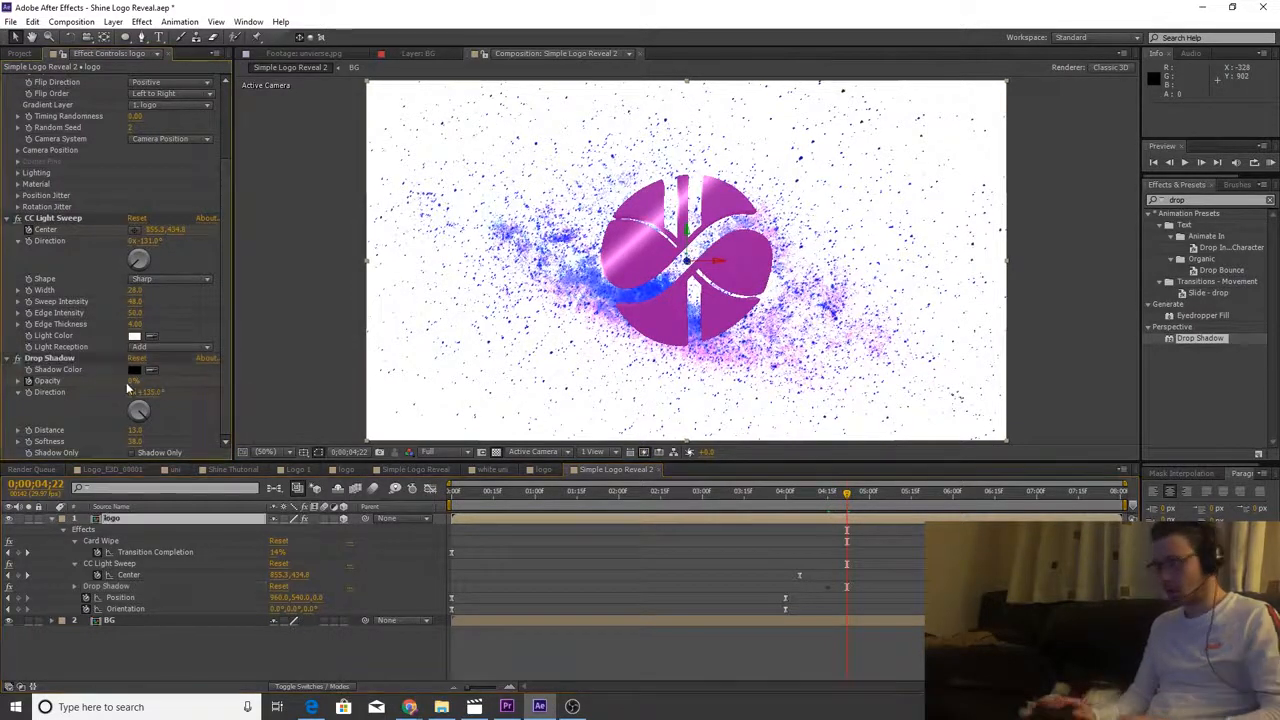
text(50)
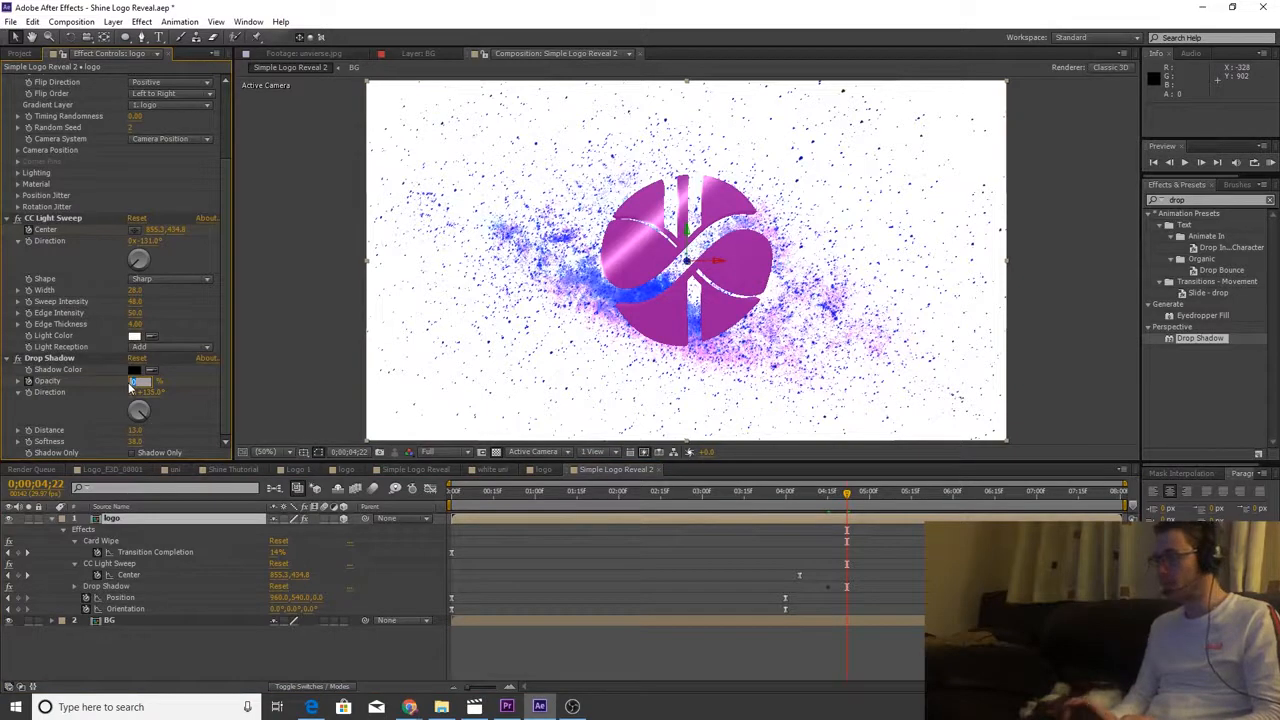
key(Return)
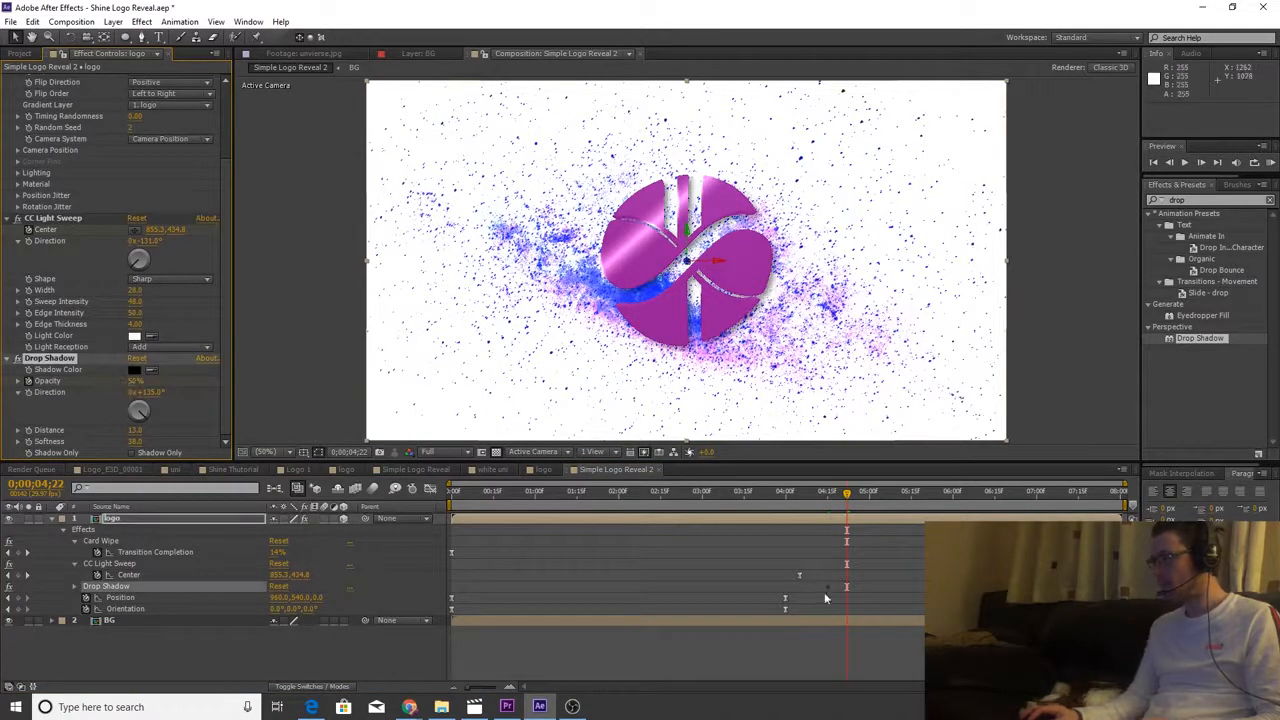
- Reveal the logo layer's modified properties down to Drop Shadow and preview the shadow's fade-in from 0;00;04;10
drag(843, 494, 891, 491)
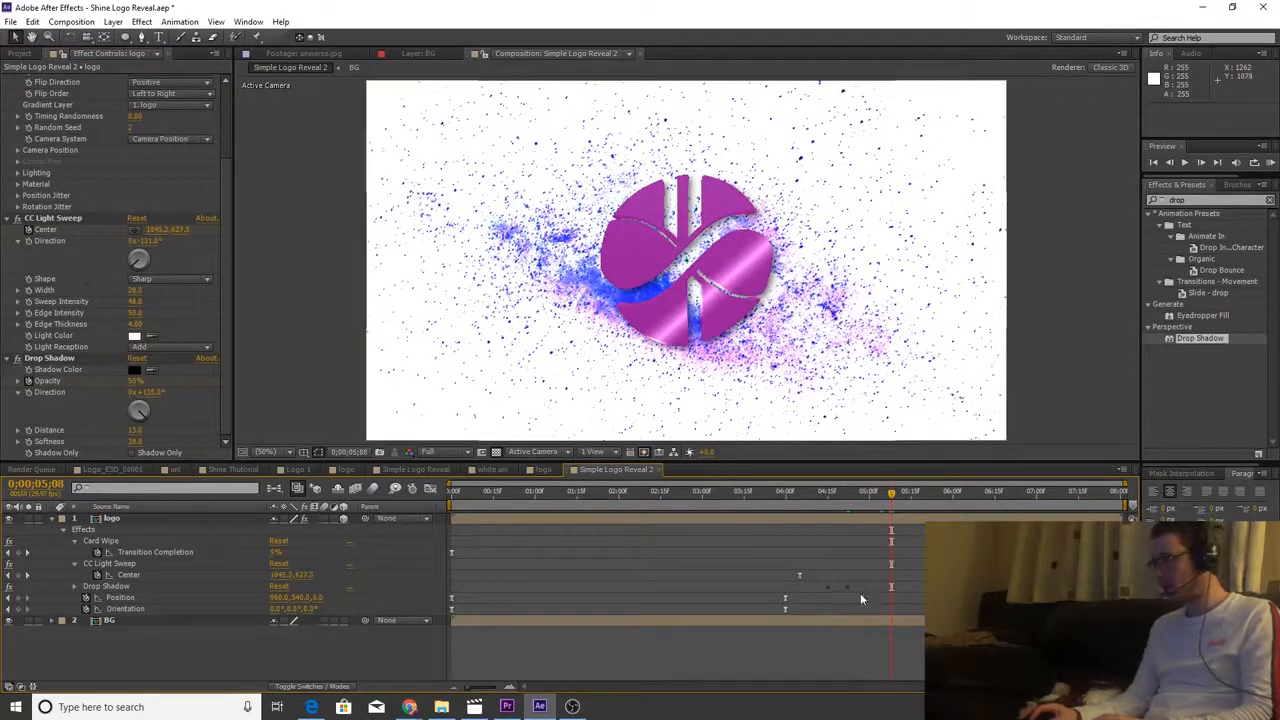
key(u)
key(u)
key(u)
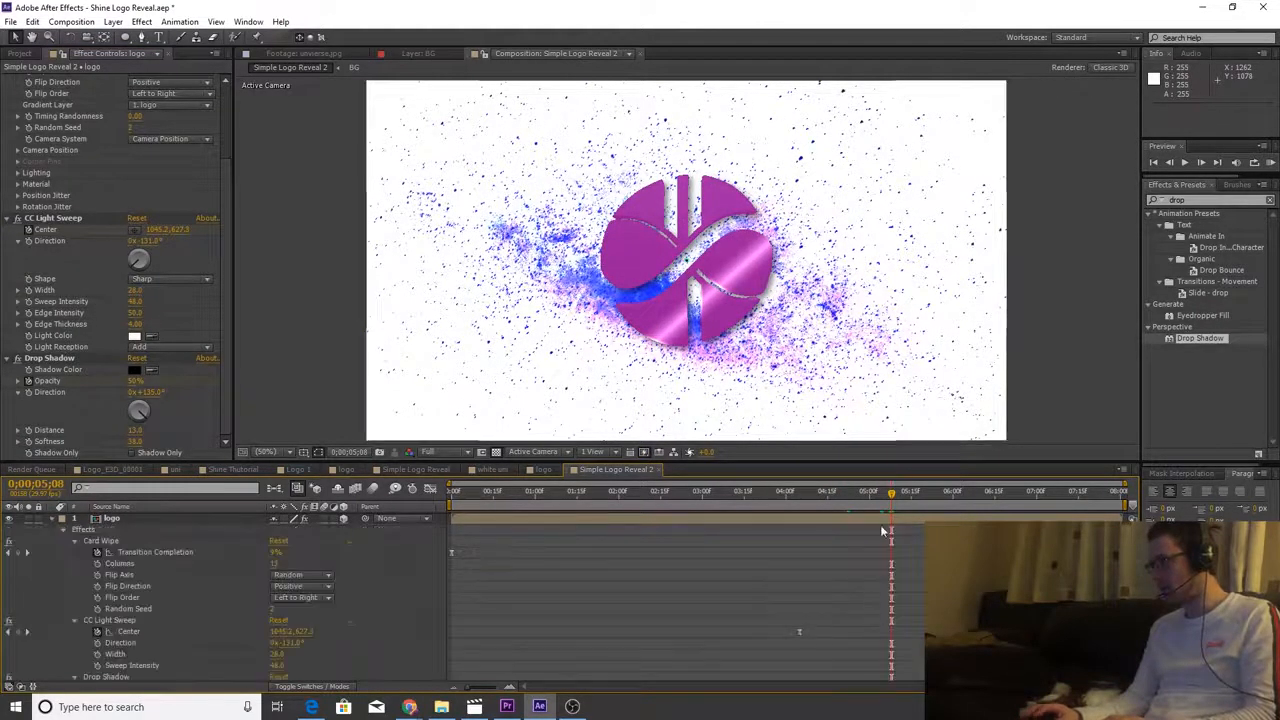
scroll(799, 631, down, 3)
drag(845, 497, 813, 493)
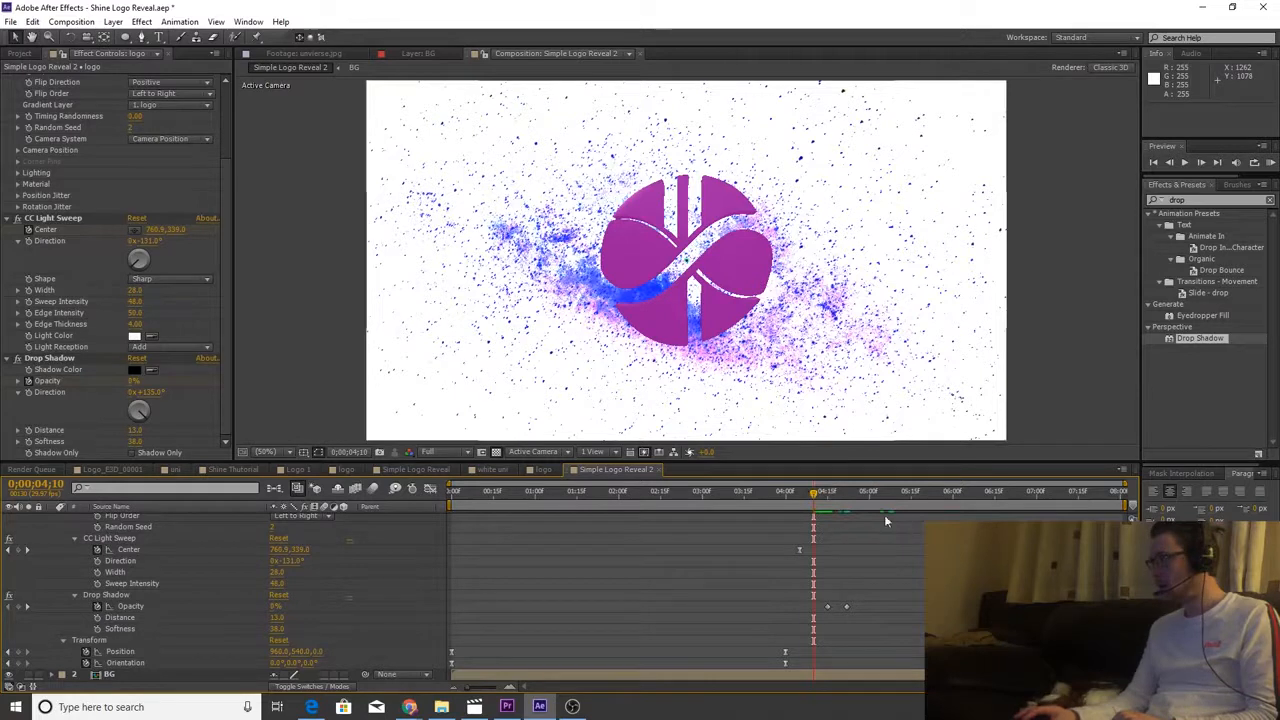
click(1184, 162)
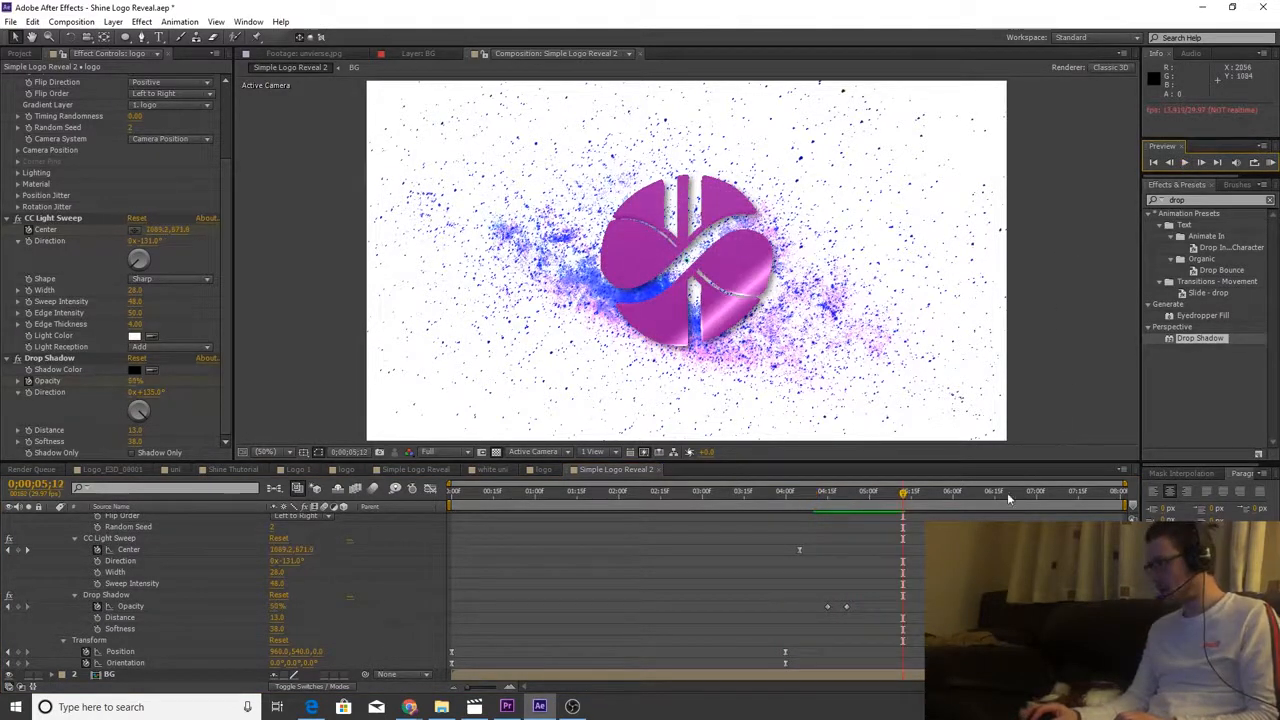
- Move the drop shadow's first Opacity keyframe back to 0;00;03;24 and check the earlier fade-in
drag(818, 500, 836, 510)
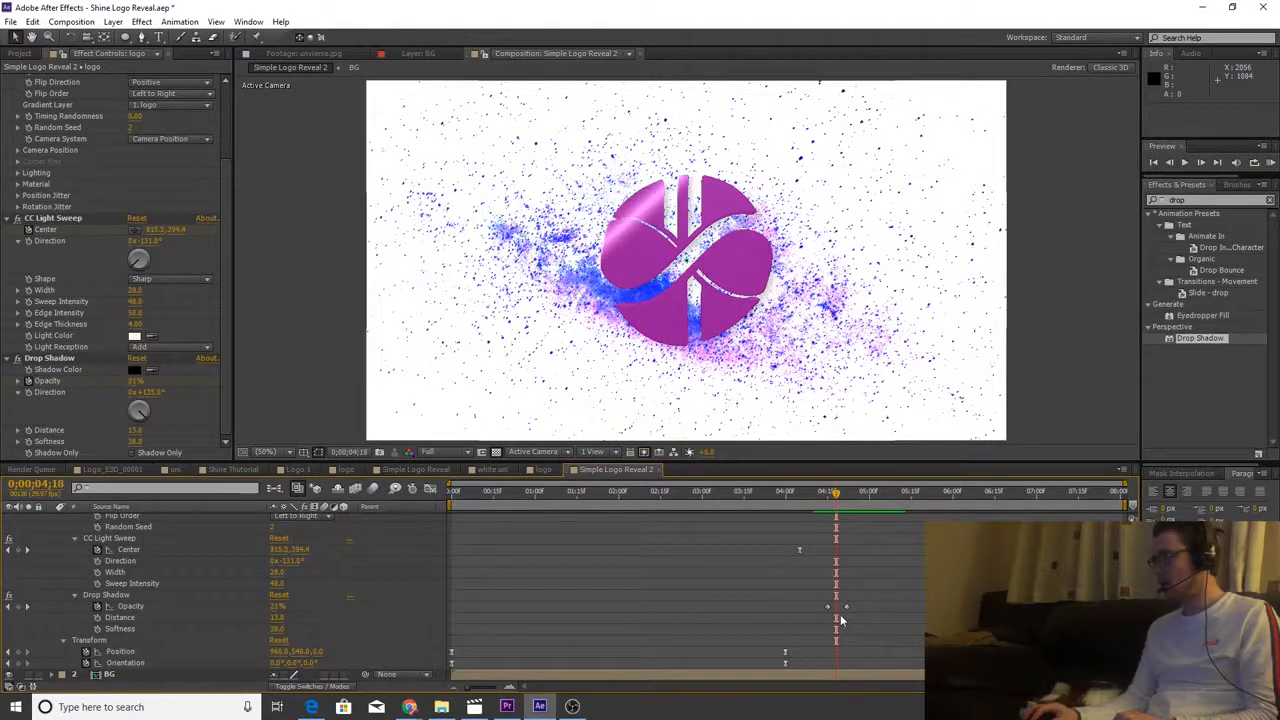
drag(828, 629, 784, 610)
click(854, 636)
click(779, 494)
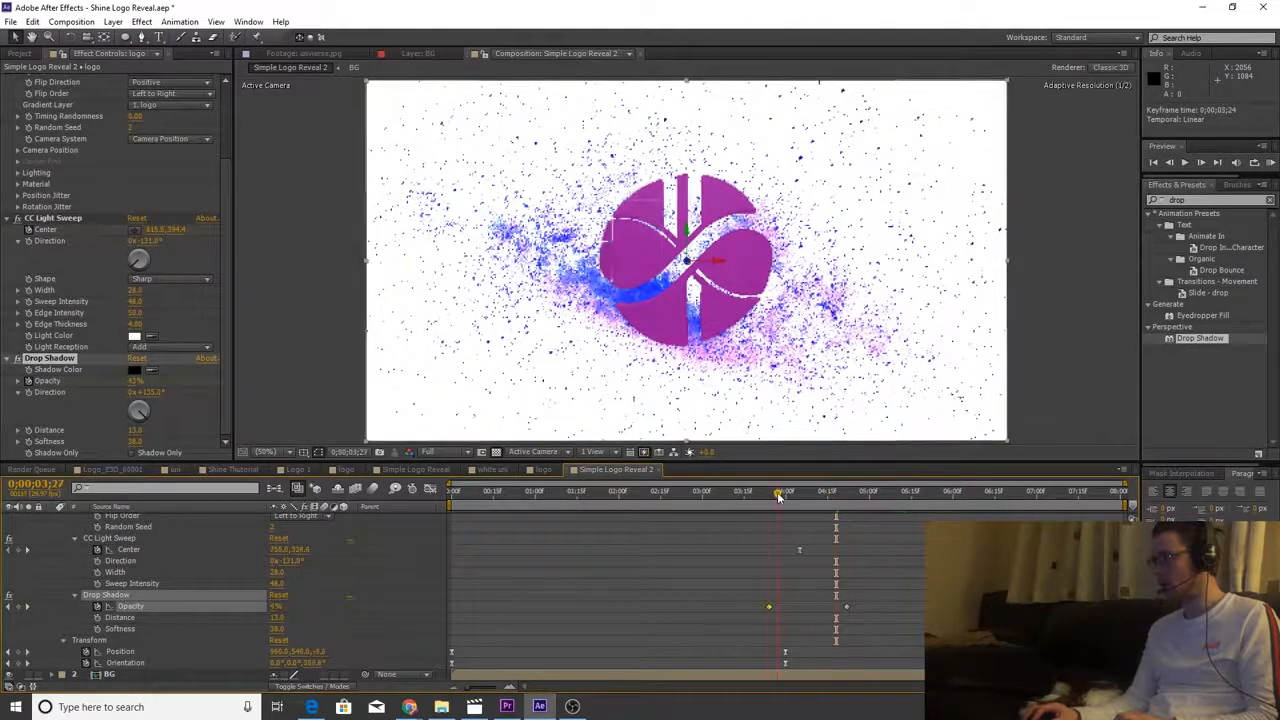
- Apply Easy Ease to the drop shadow's two Opacity keyframes and preview the eased shadow fade-in
drag(779, 496, 813, 495)
drag(774, 629, 765, 632)
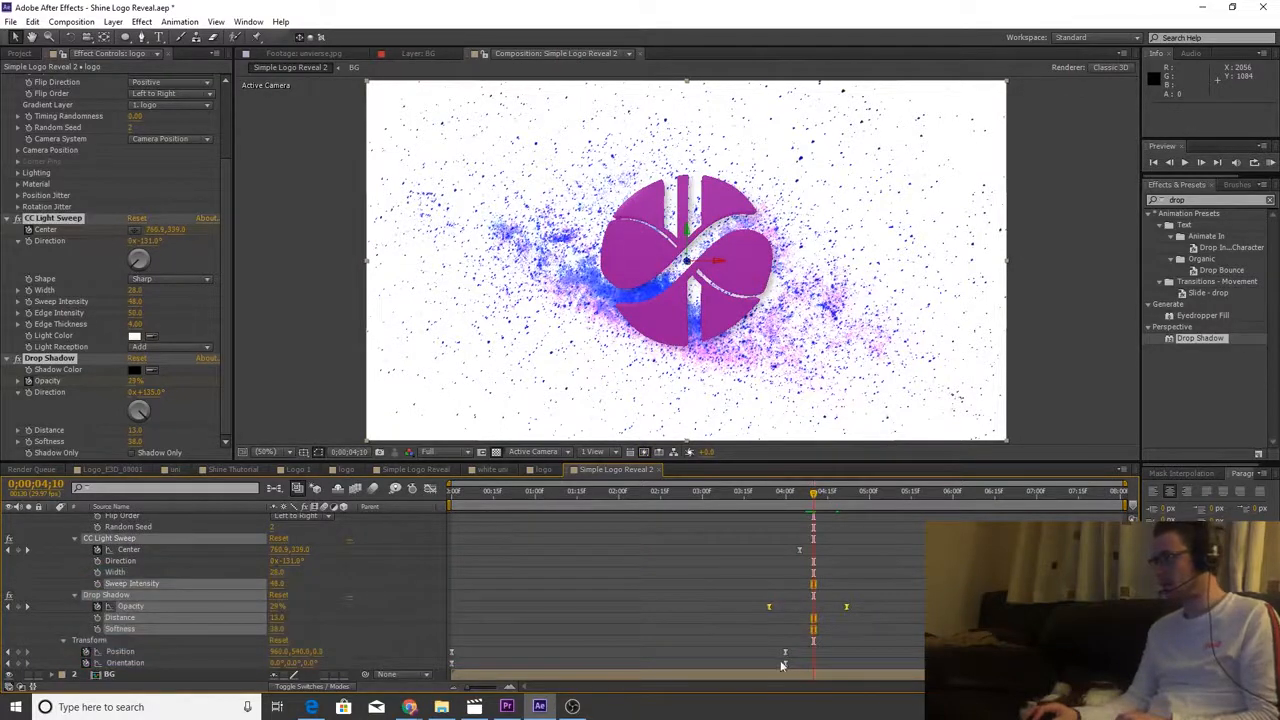
drag(753, 505, 752, 505)
click(862, 649)
key(space)
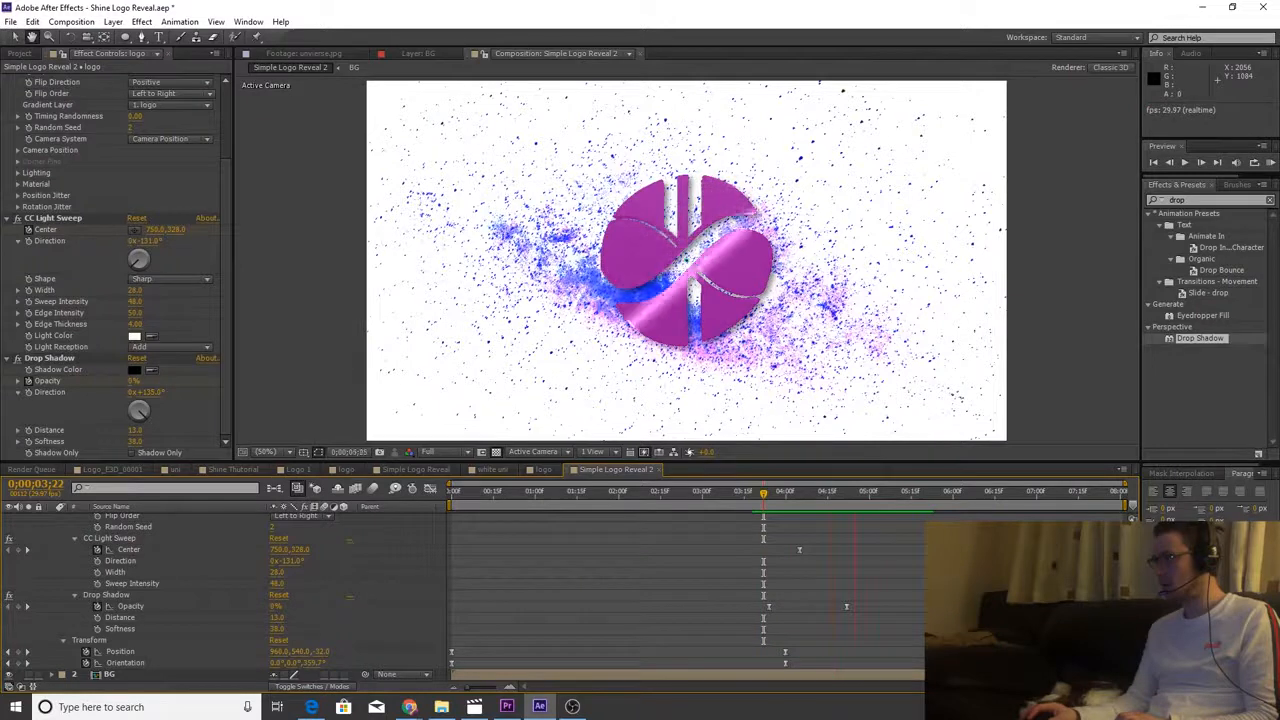
key(space)
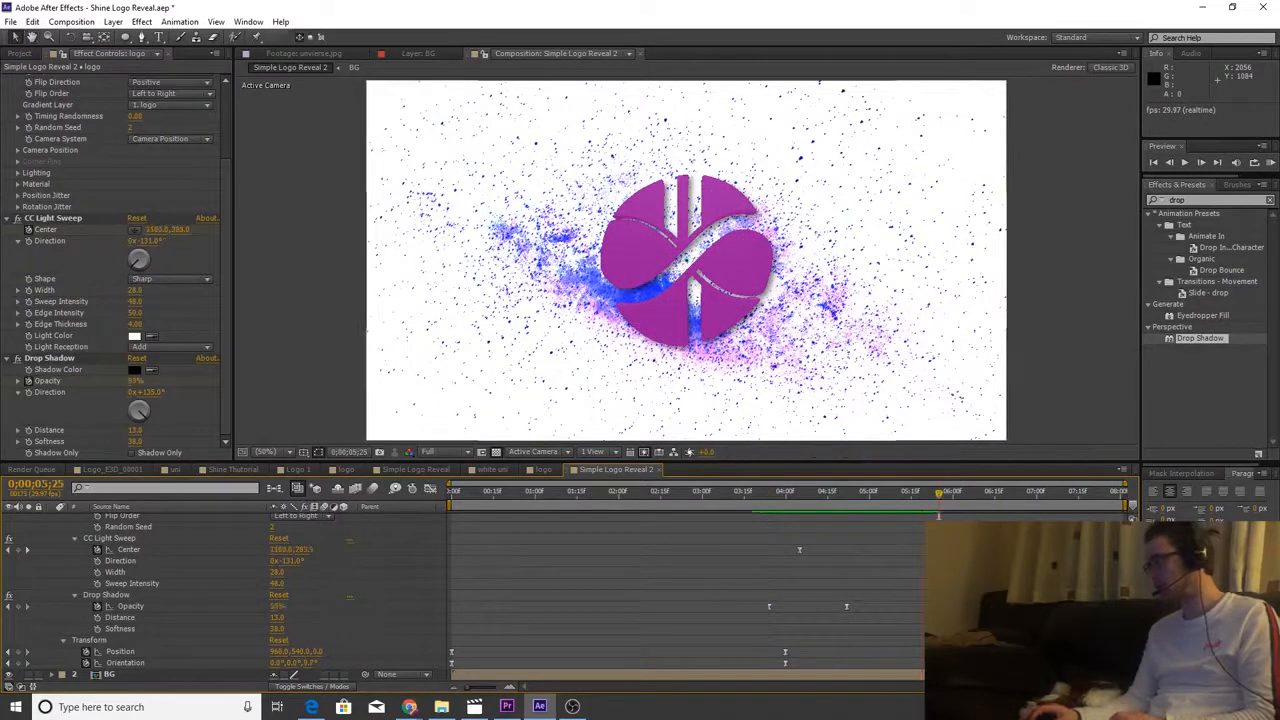
- Go to 0;00;04;24 and collapse the logo layer's properties in the timeline
drag(922, 494, 852, 490)
scroll(584, 556, up, 3)
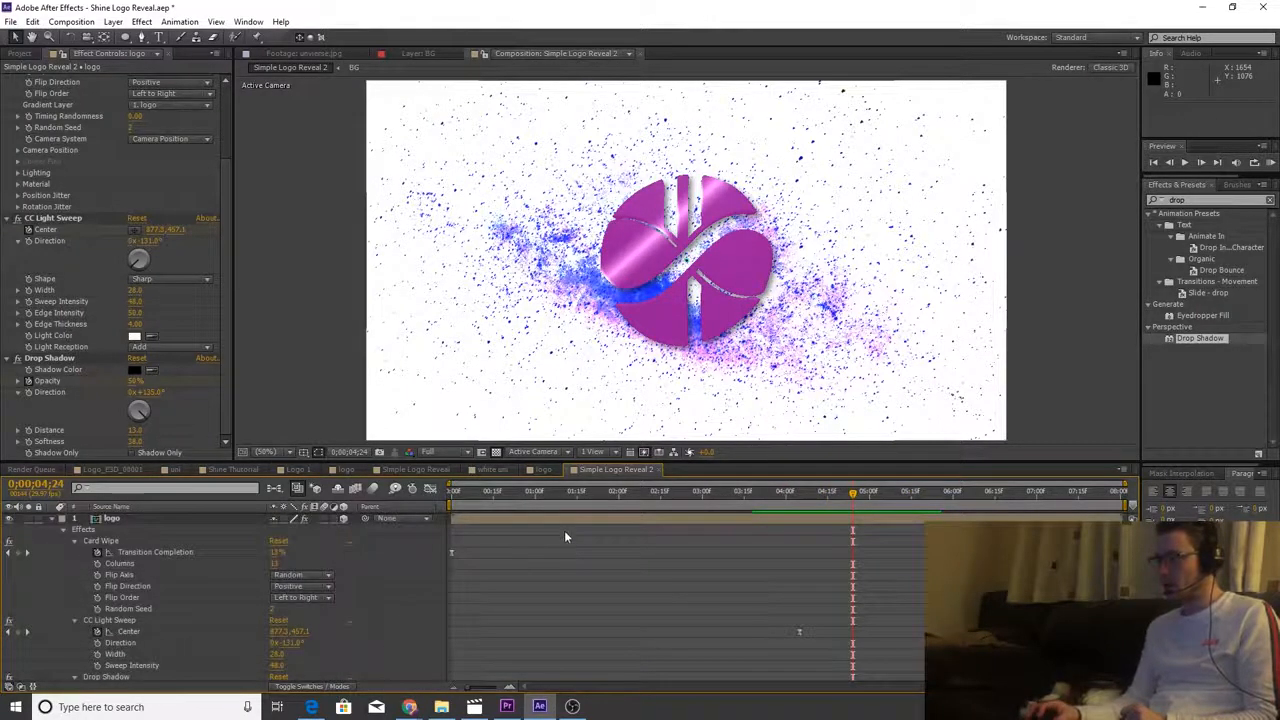
click(52, 519)
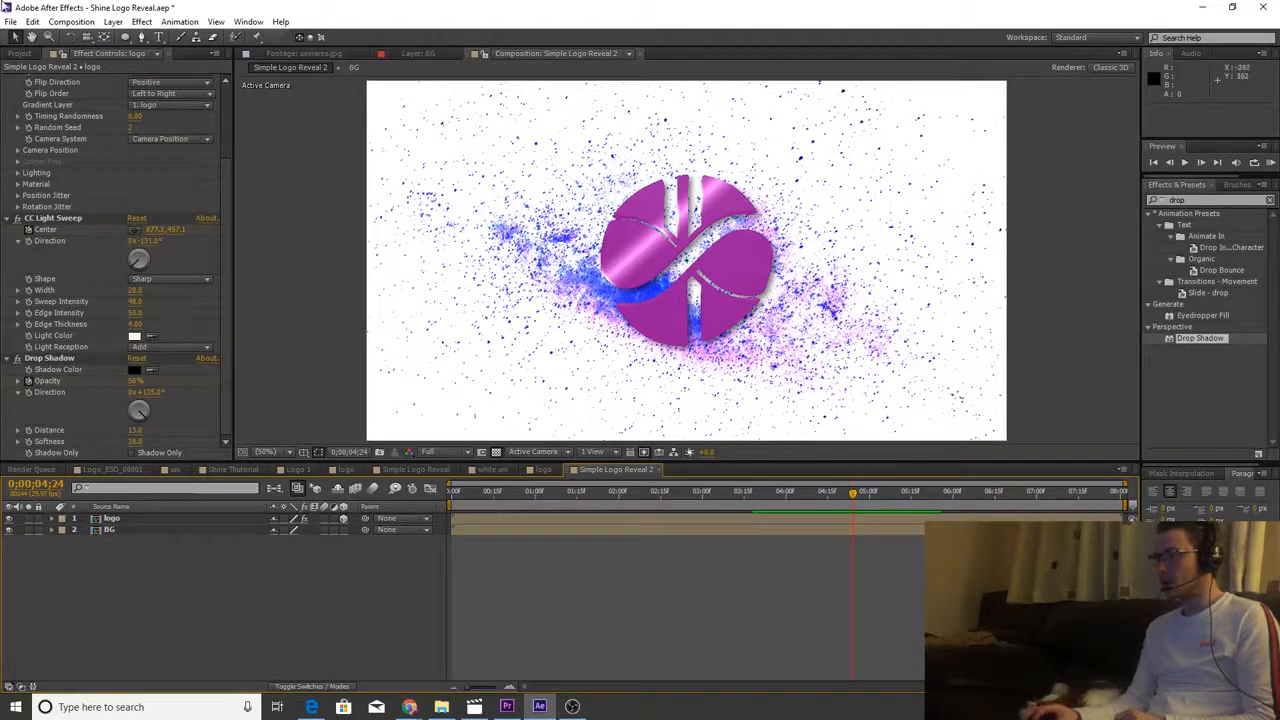
click(158, 37)
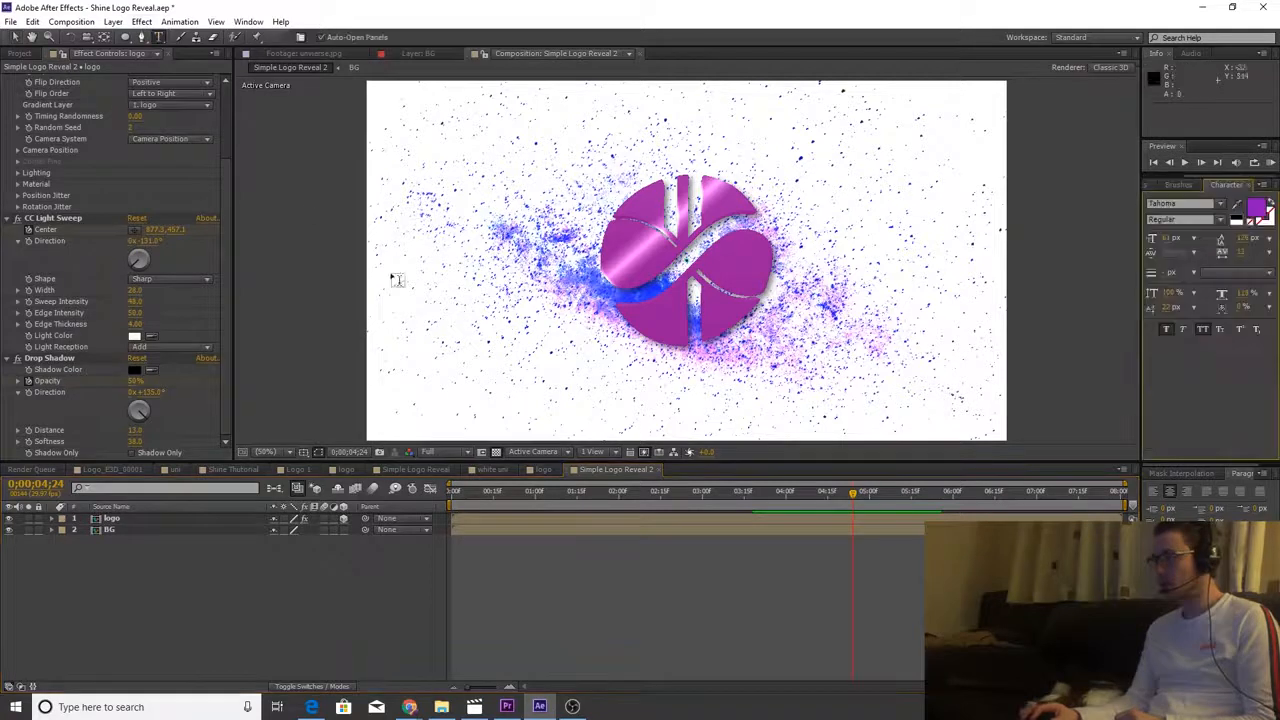
click(602, 379)
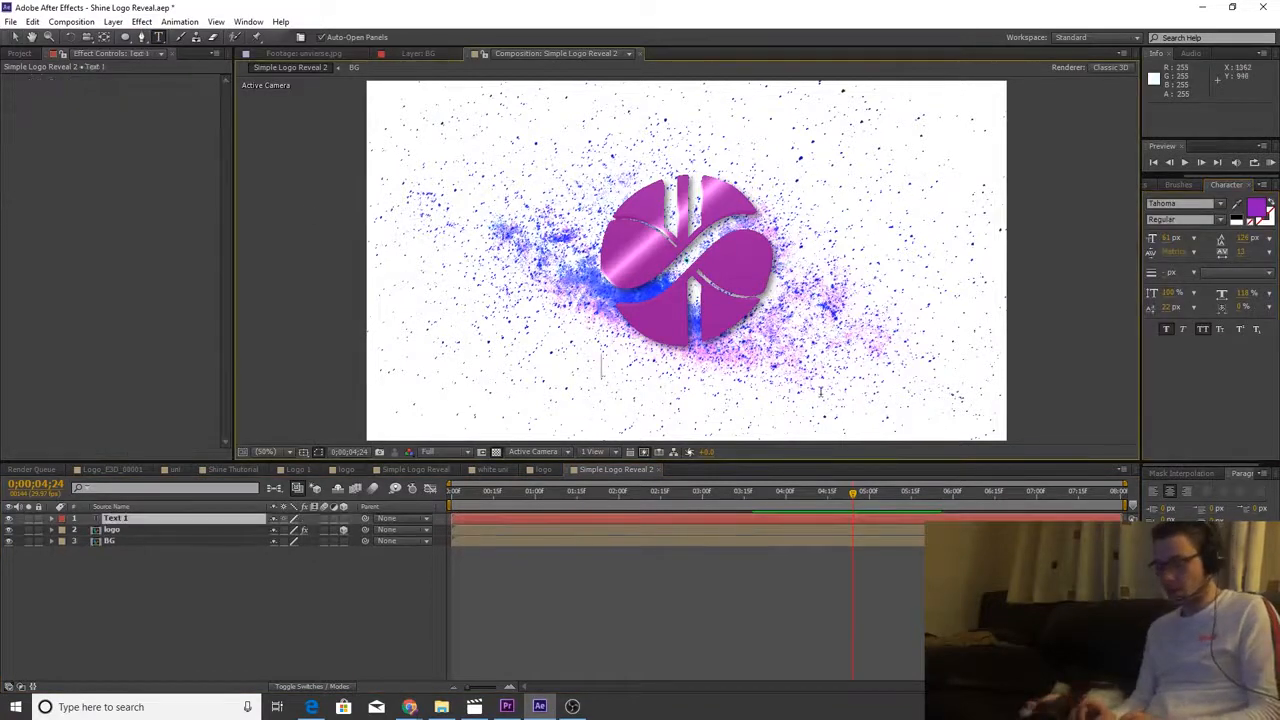
text(www.)
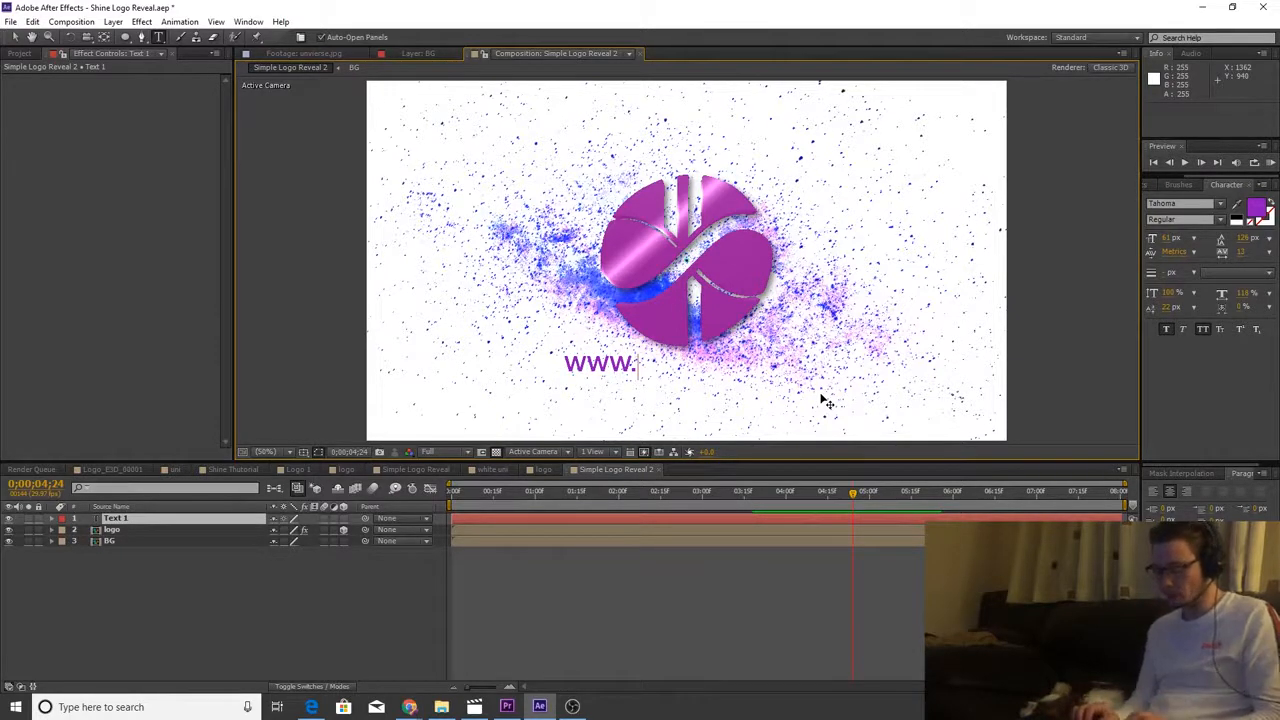
text(DBP)
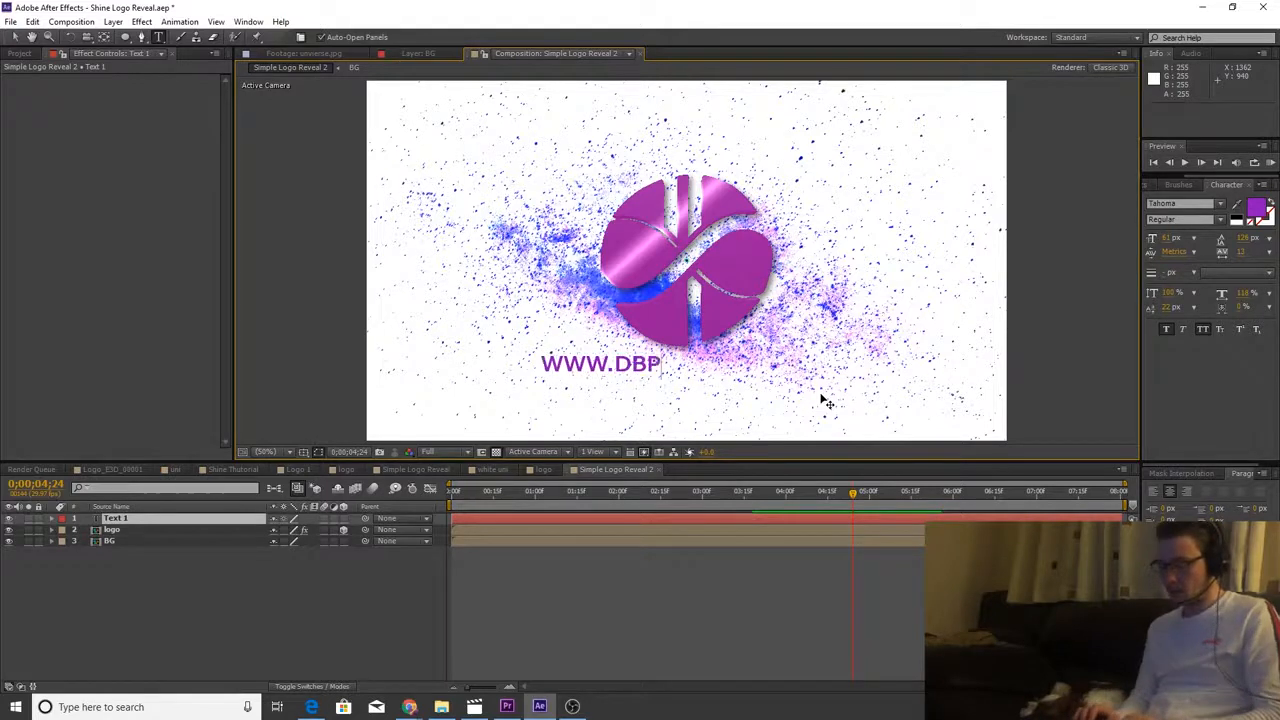
text(POSTPRODU)
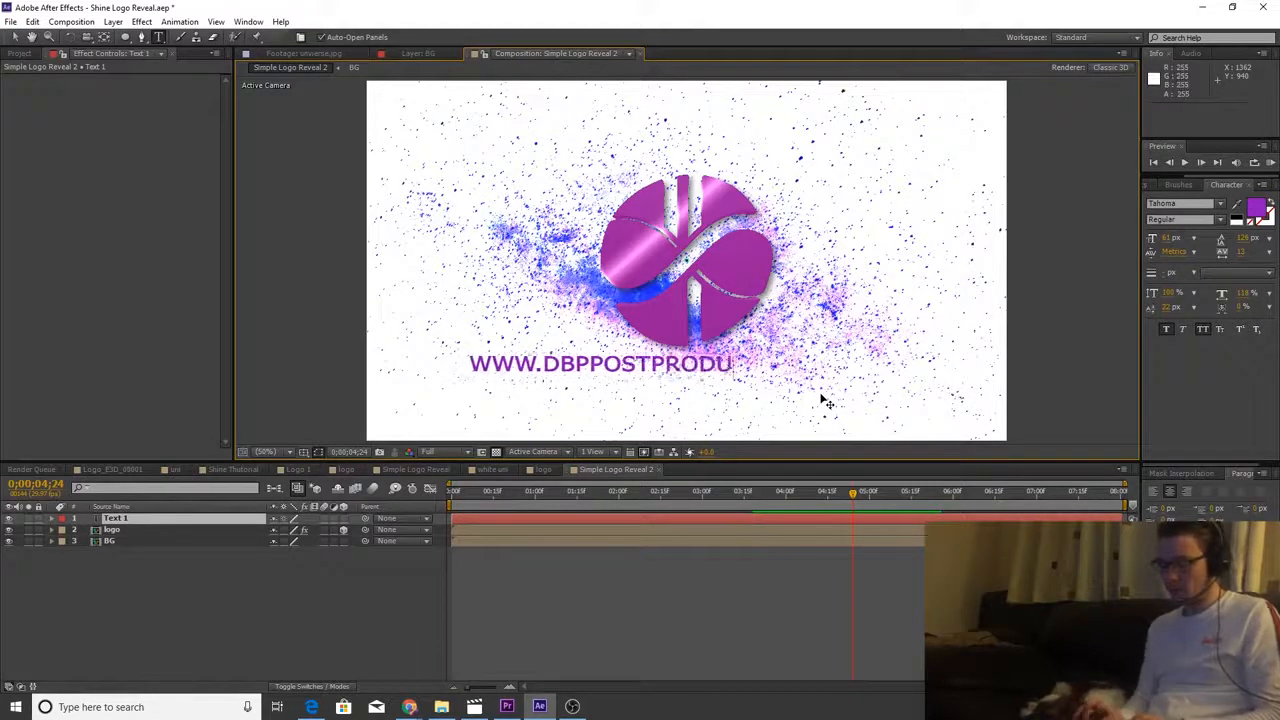
text(CTION.COM)
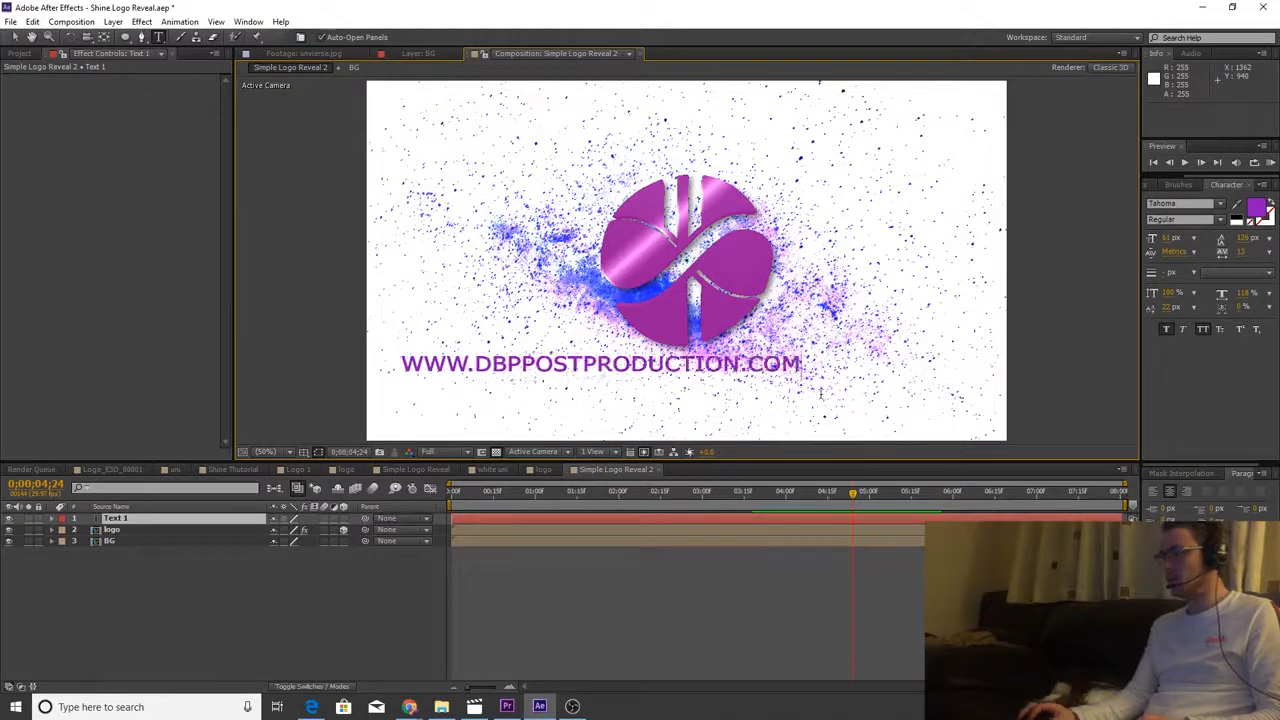
click(15, 37)
drag(601, 370, 706, 385)
click(585, 618)
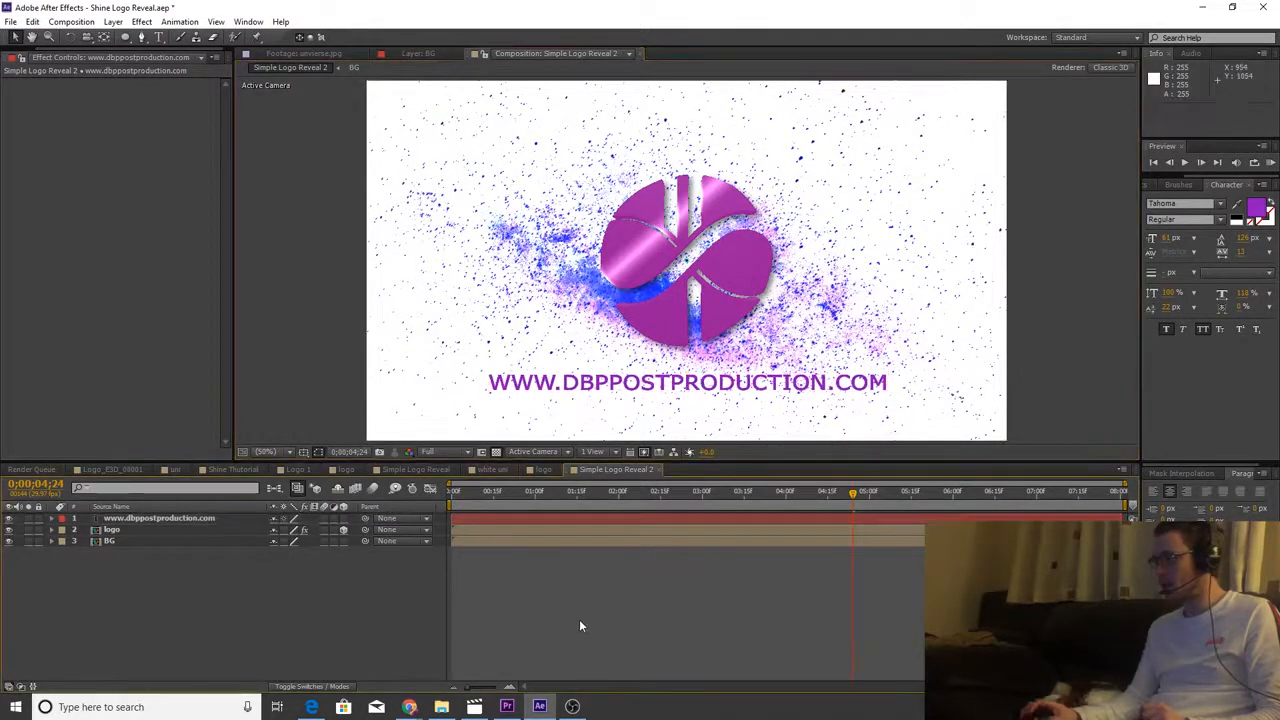
- With the website text layer selected, search the effects and presets for "cascad" and pick out the first 3D Text Cascade preset
click(574, 517)
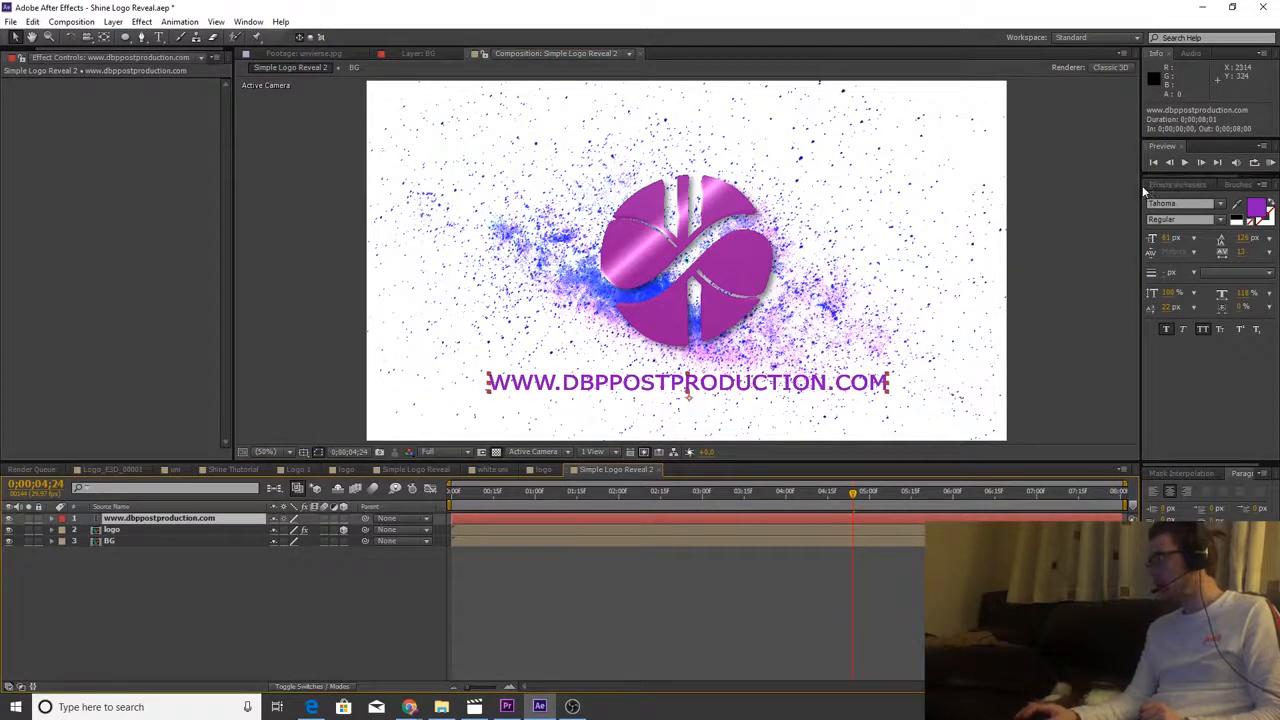
click(1178, 186)
drag(1193, 200, 1114, 205)
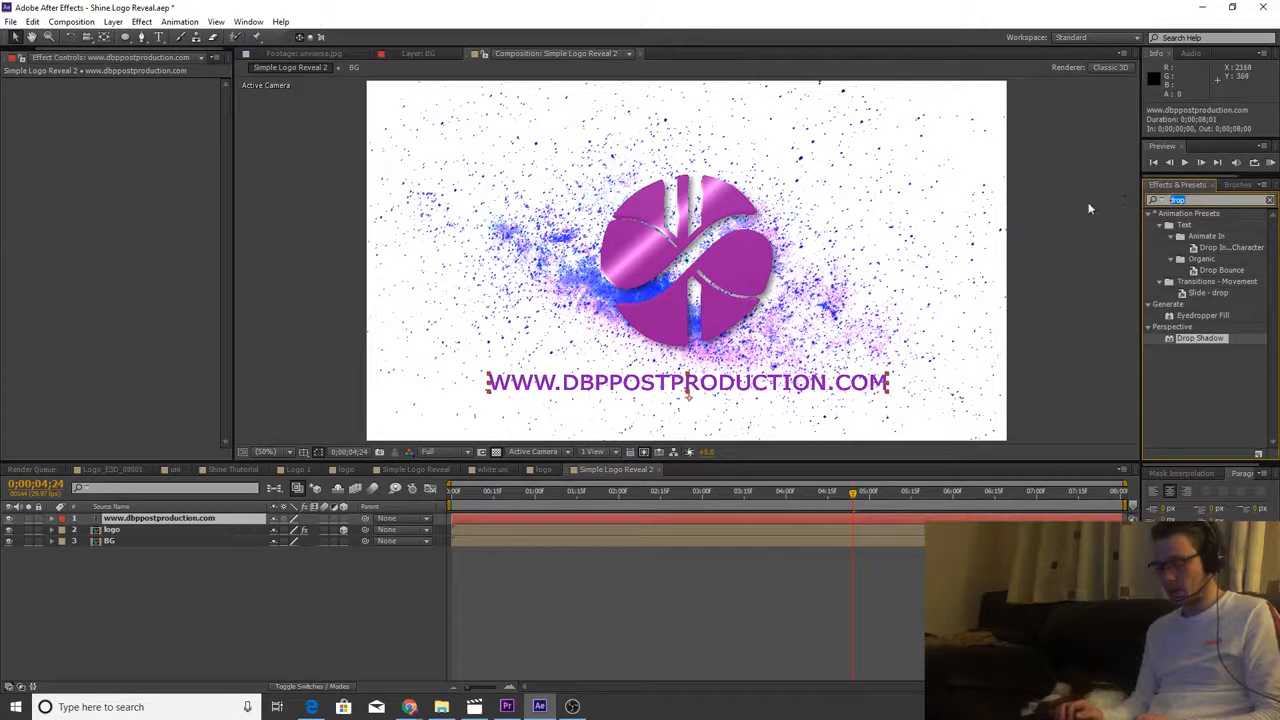
text(cascad)
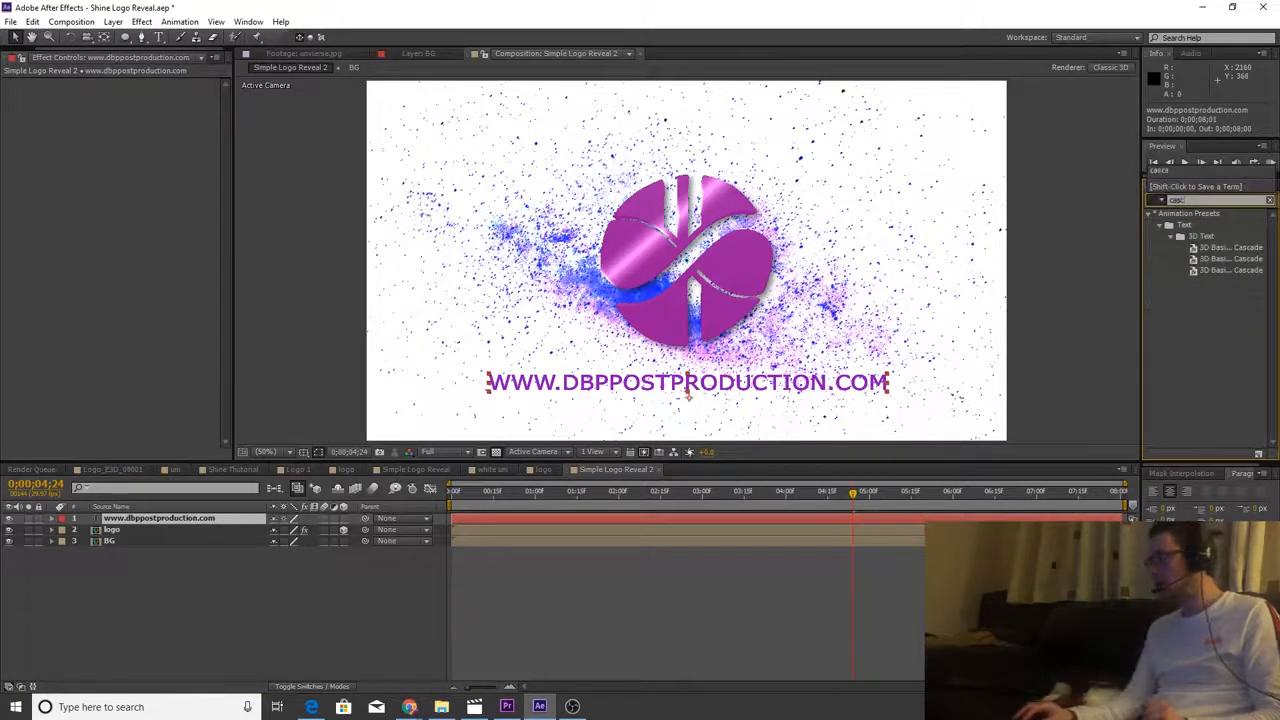
click(1210, 249)
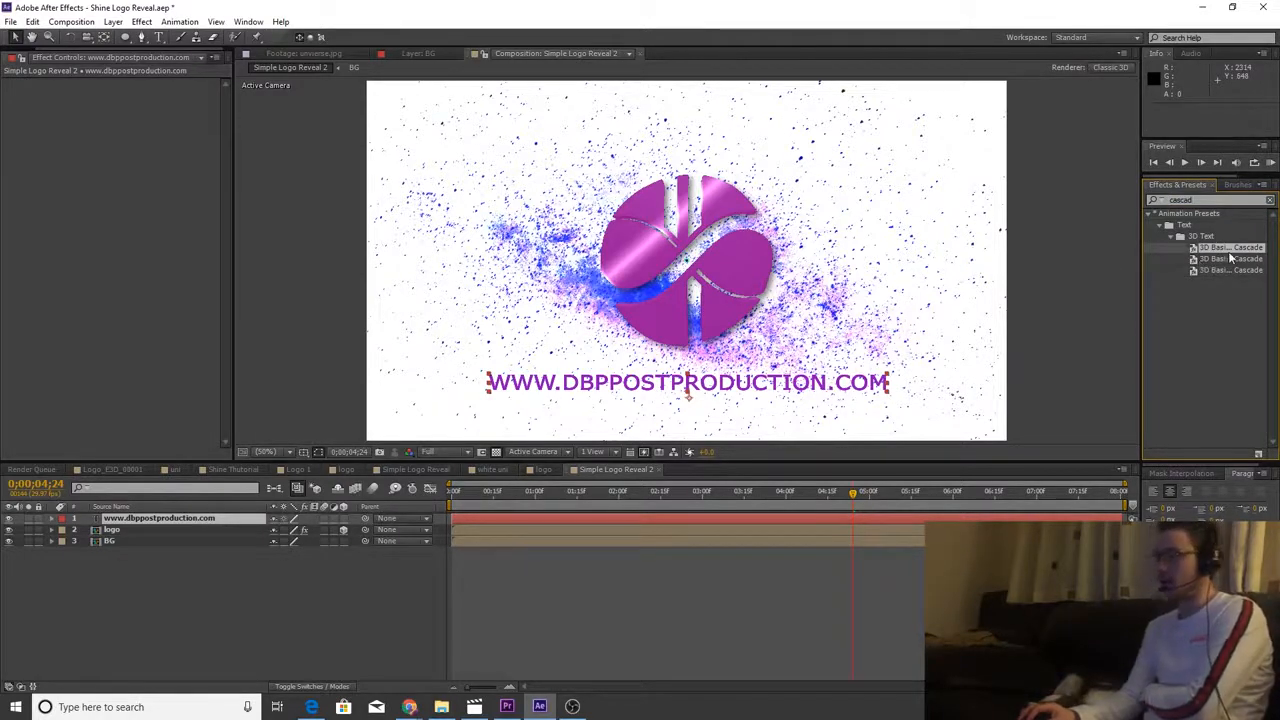
drag(1229, 253, 876, 388)
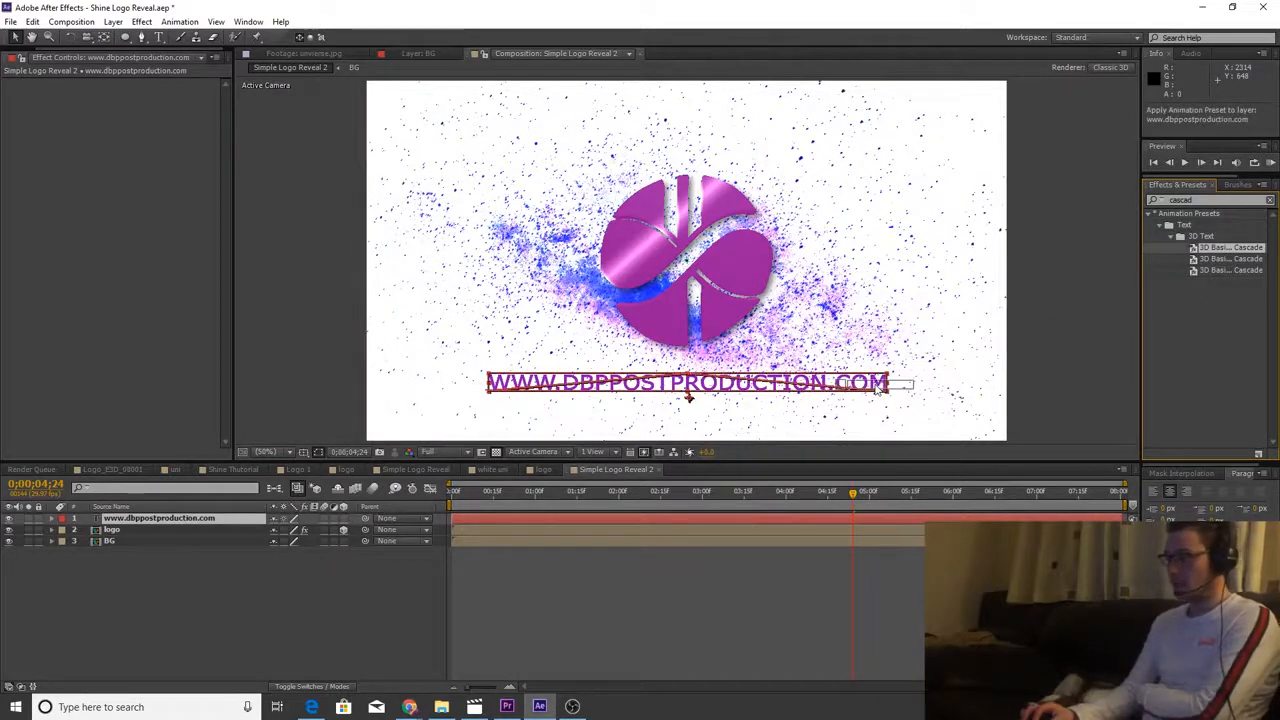
drag(876, 388, 1229, 252)
- At 0;00;02;14, apply the first 3D Text Cascade preset to the website text and check its animation up to 0;00;05;26
drag(748, 491, 657, 474)
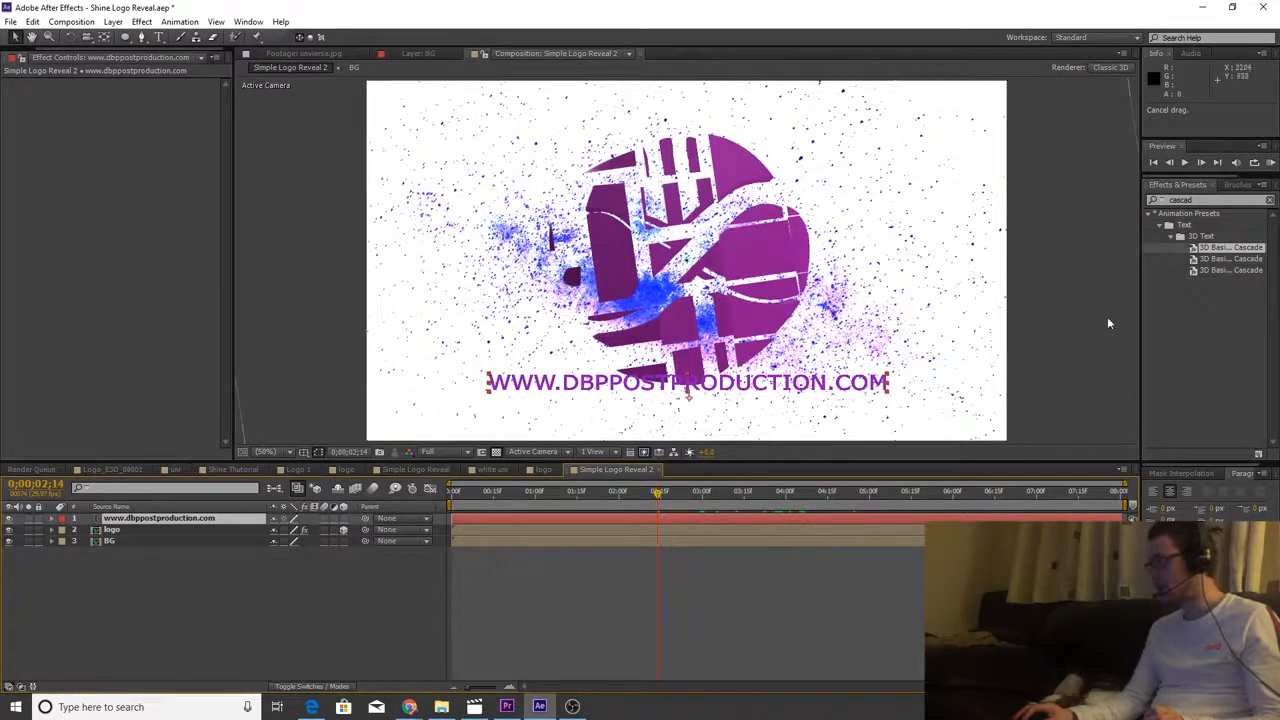
drag(1222, 252, 745, 484)
click(806, 492)
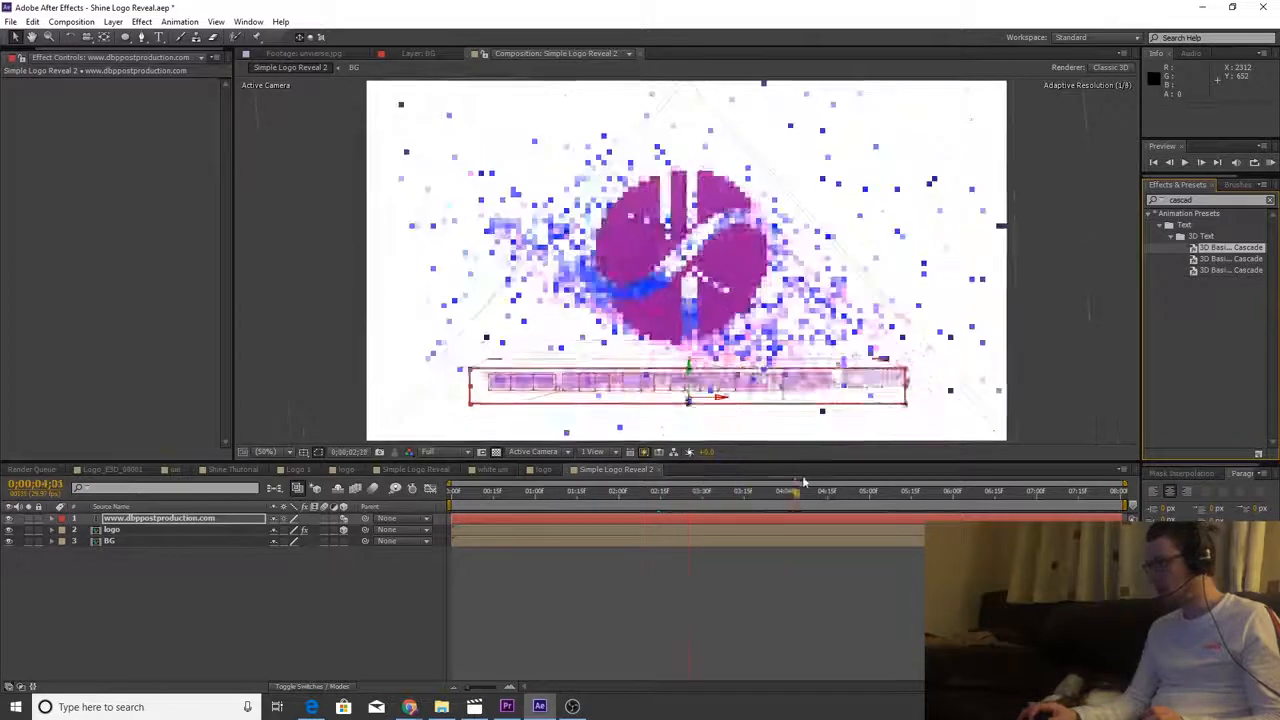
drag(812, 497, 940, 510)
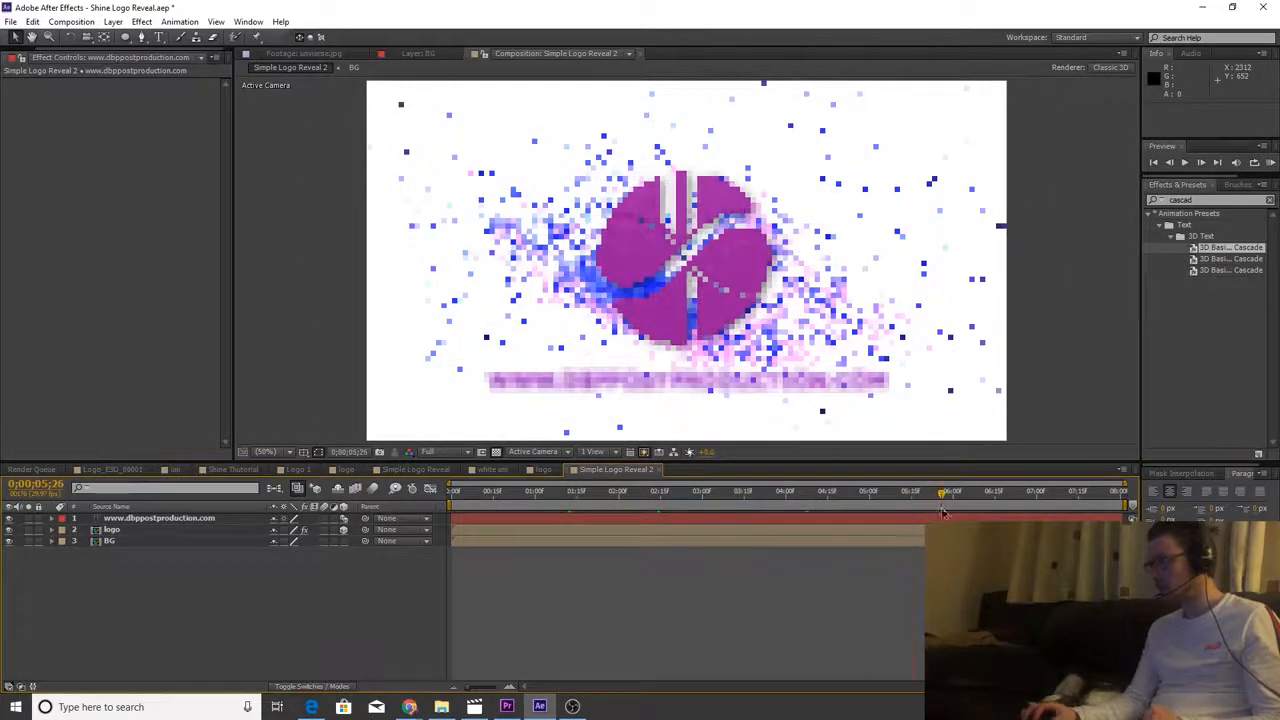
- Make the BG layer 3D and enable keyframing for its Scale at 0;00;00;00
click(126, 542)
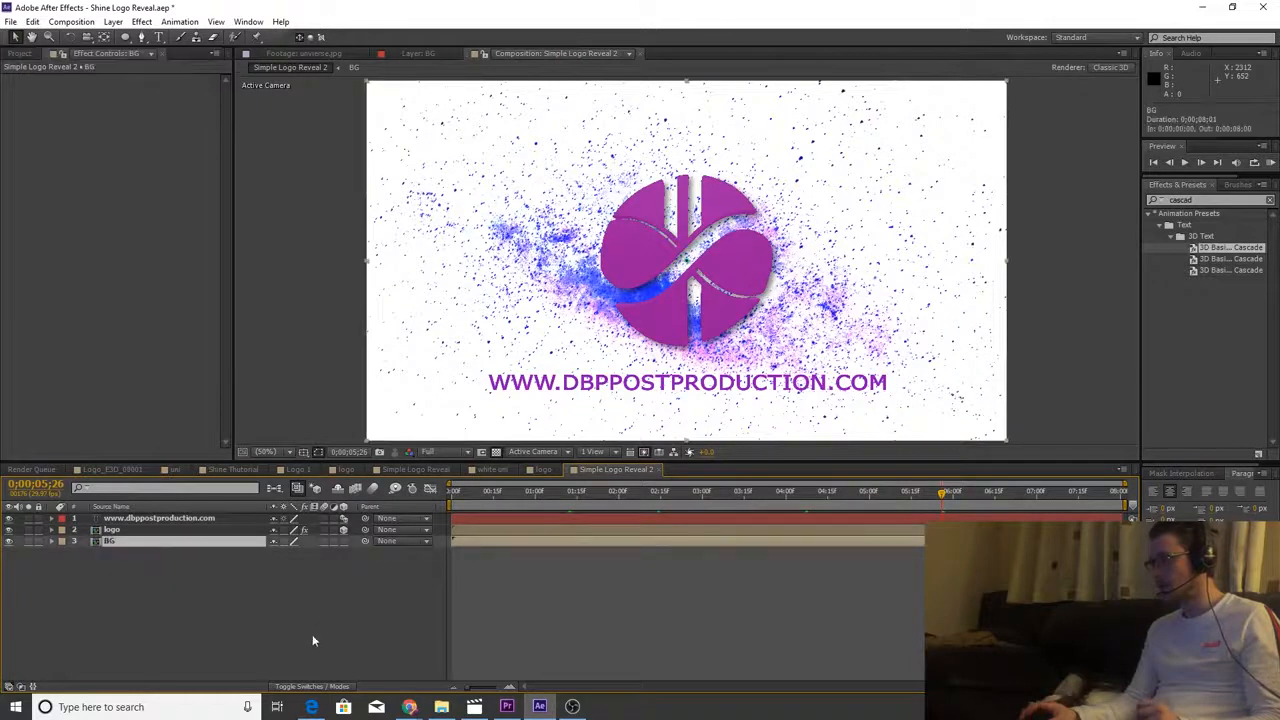
click(342, 542)
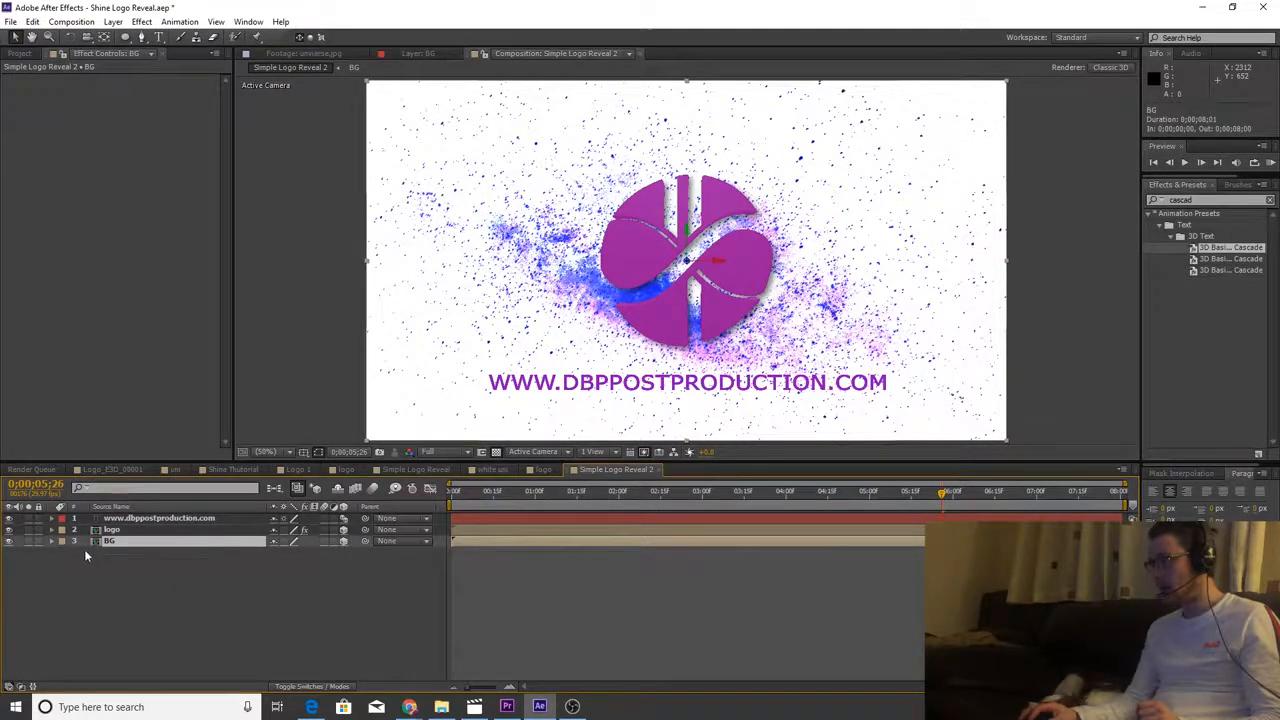
key(Home)
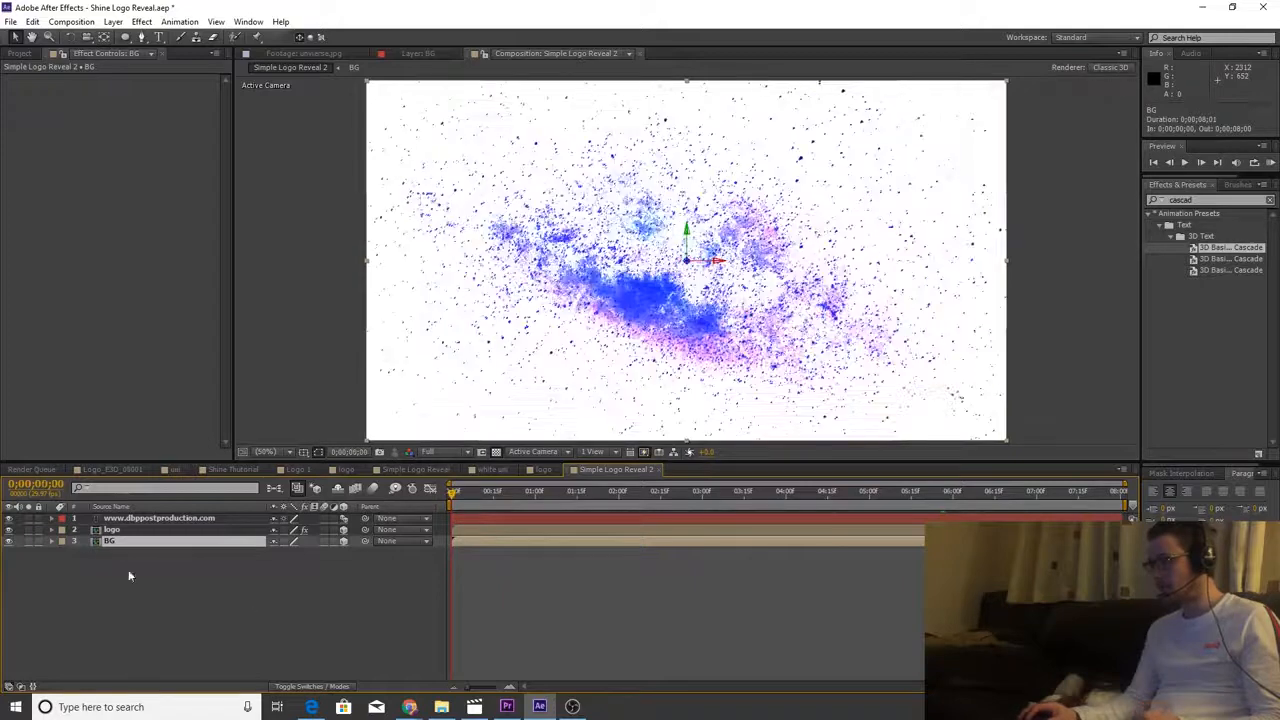
key(s)
key(s)
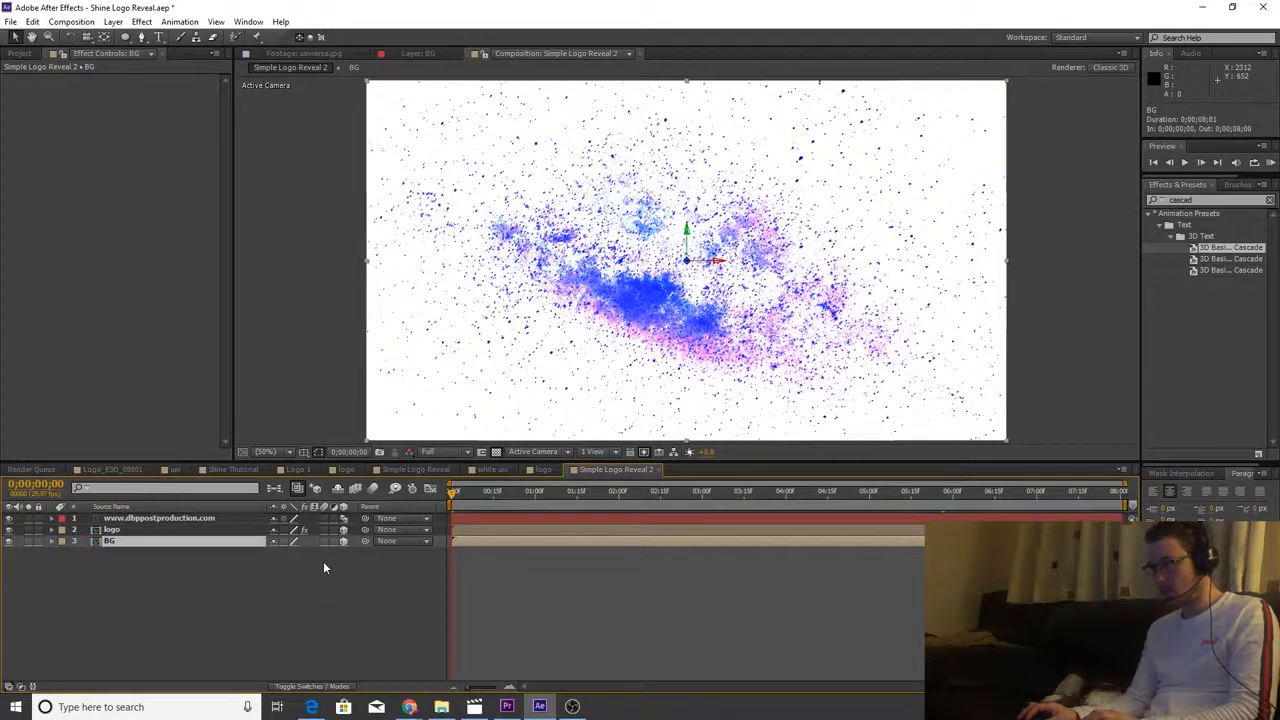
key(s)
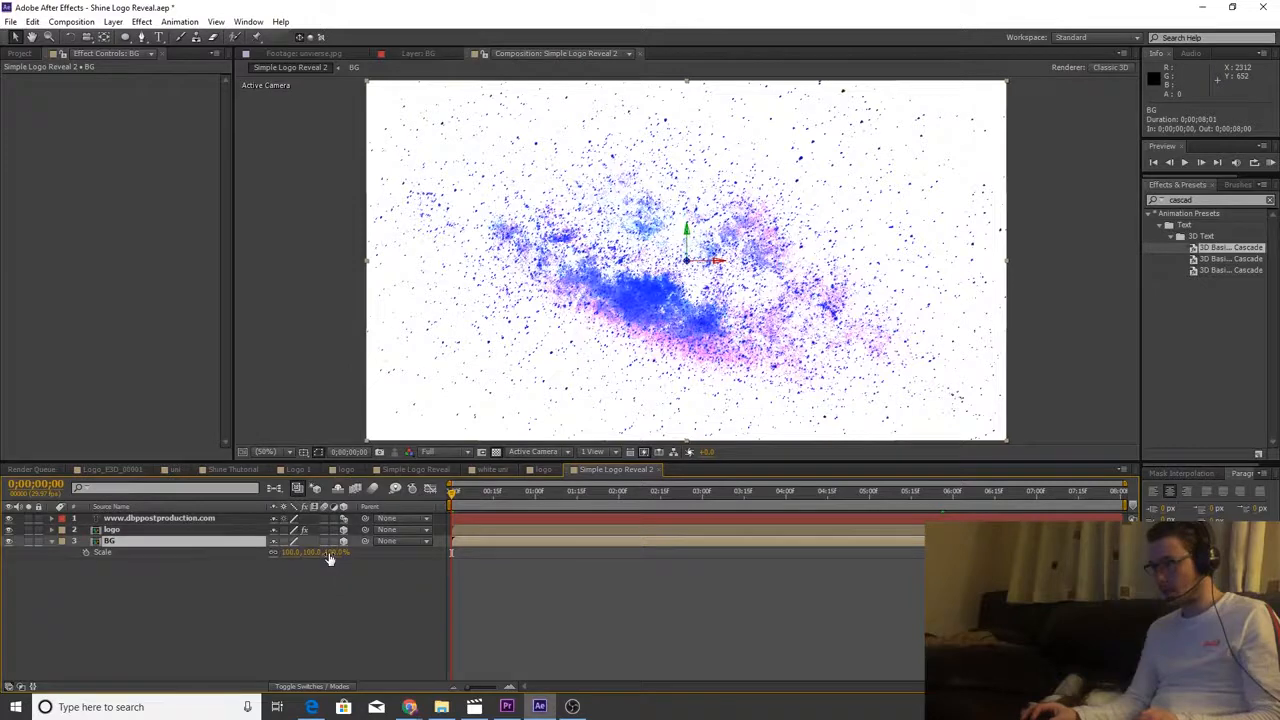
click(86, 552)
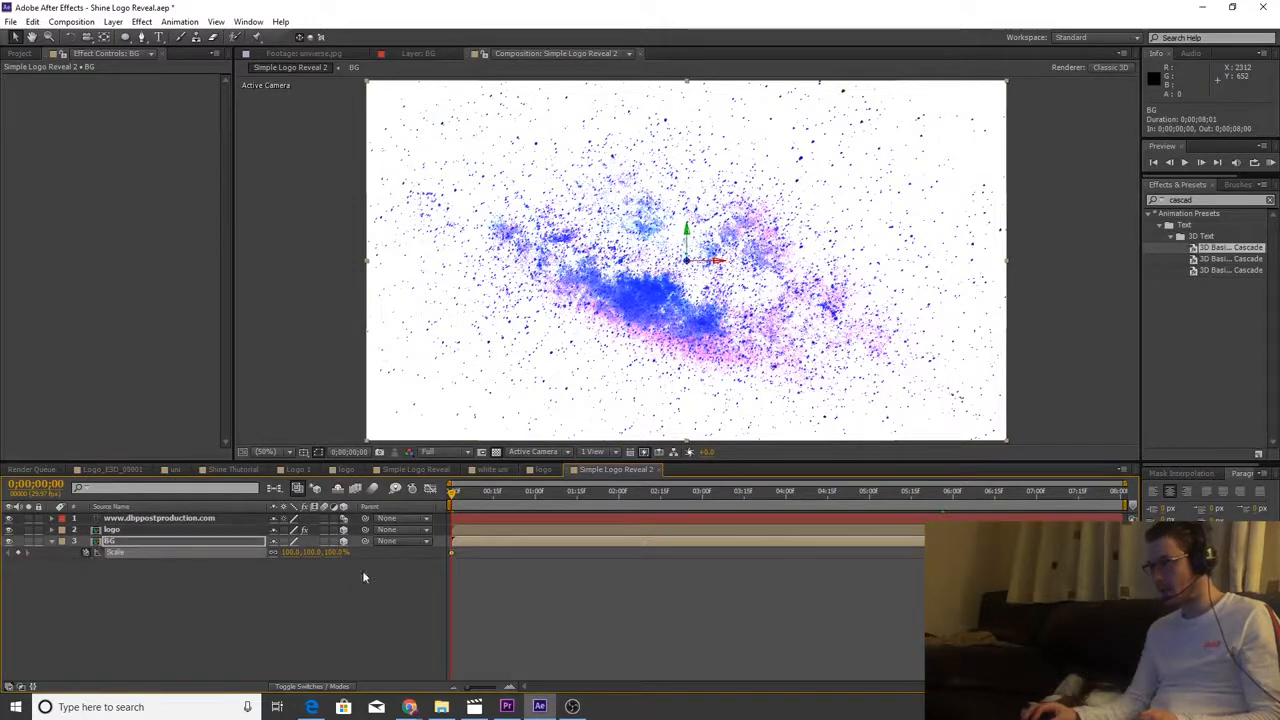
- At 0;00;08;00, set the BG layer's Scale to 105%, preview the slow zoom, and increase that keyframe to 108%
drag(455, 500, 1145, 503)
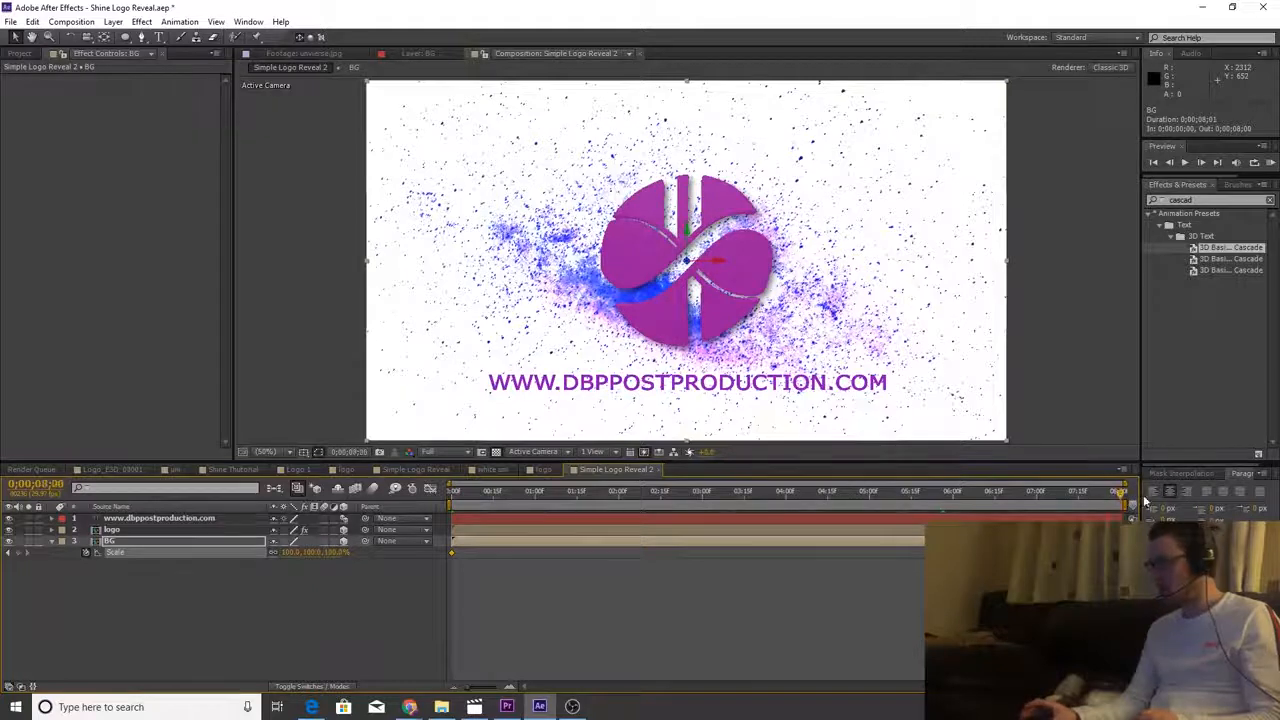
drag(332, 558, 347, 558)
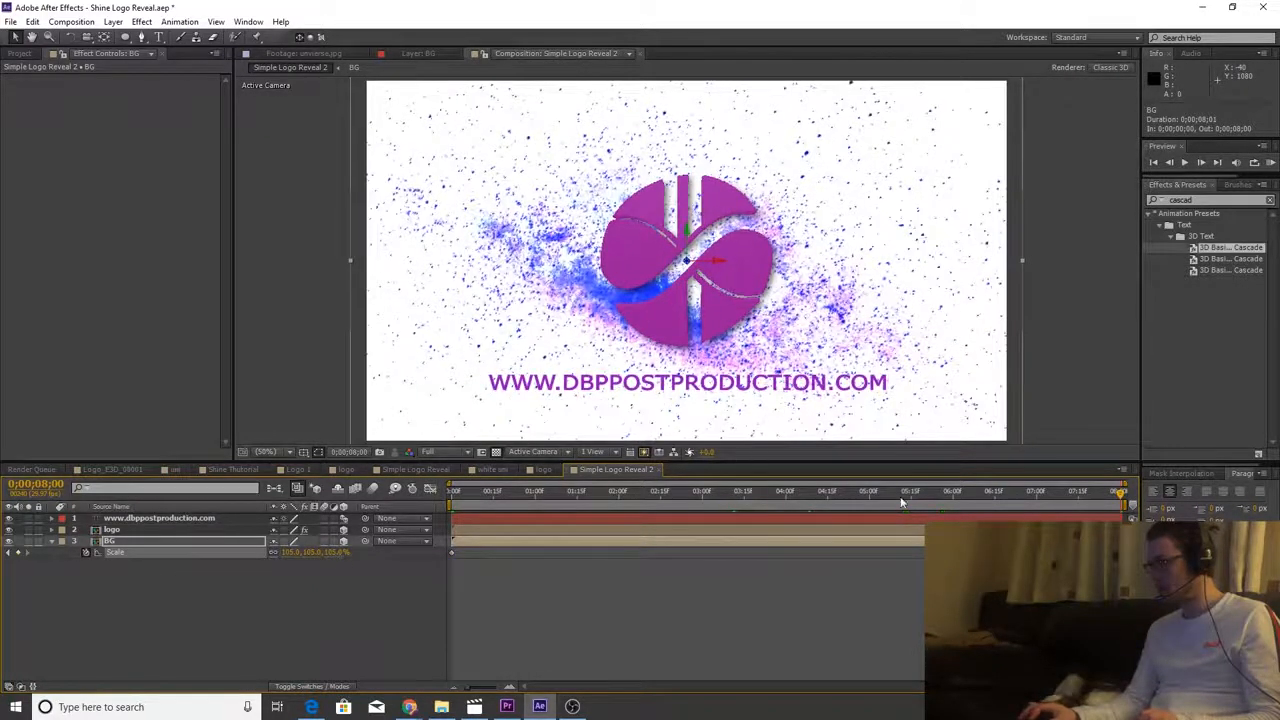
click(531, 489)
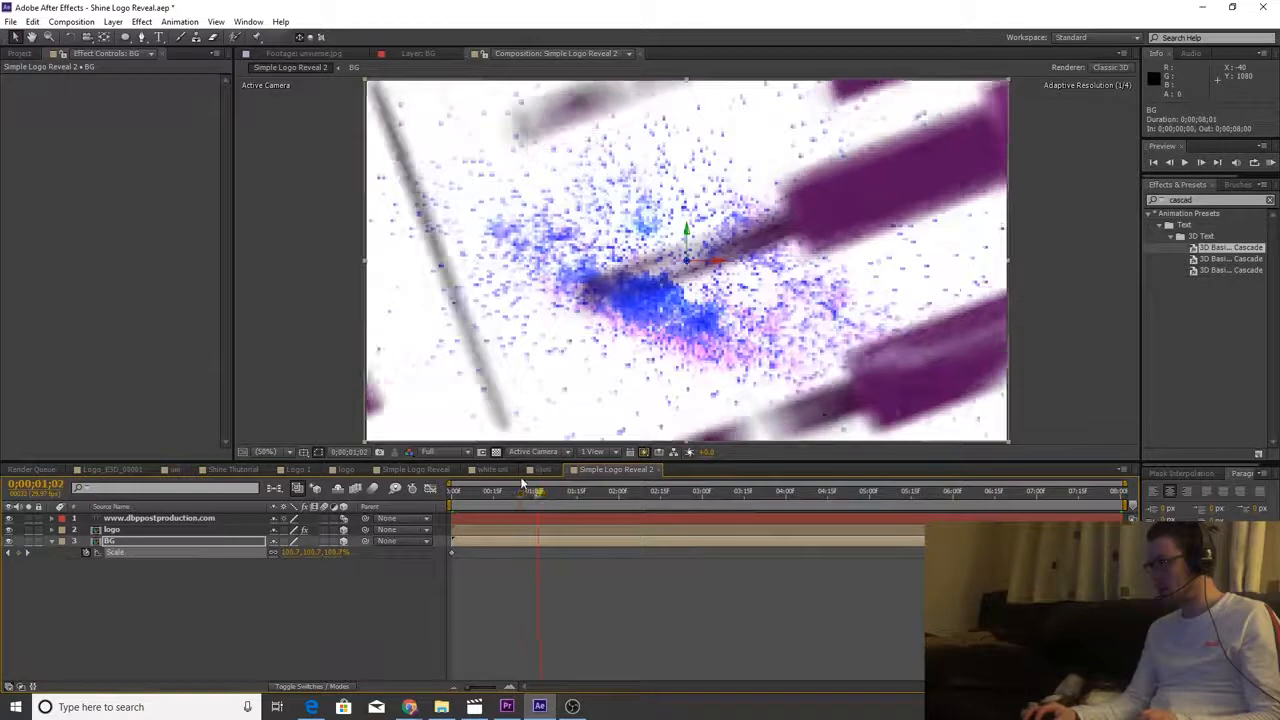
key(space)
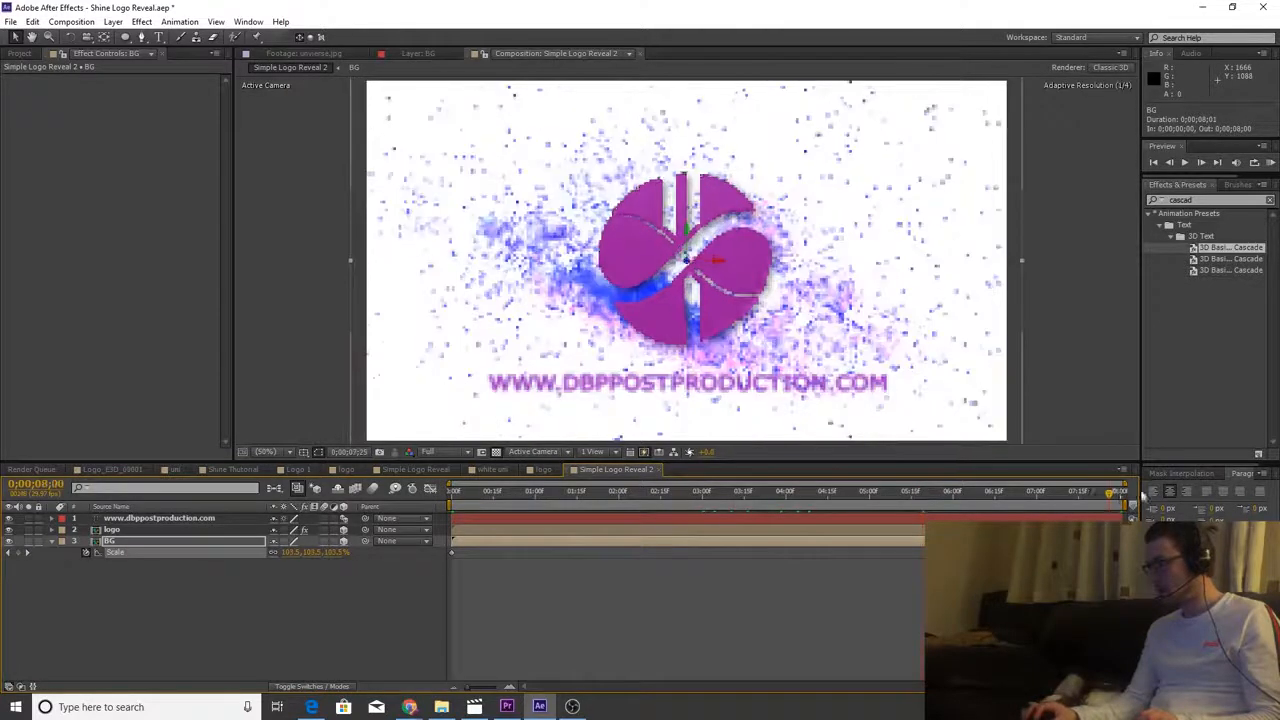
drag(337, 552, 338, 552)
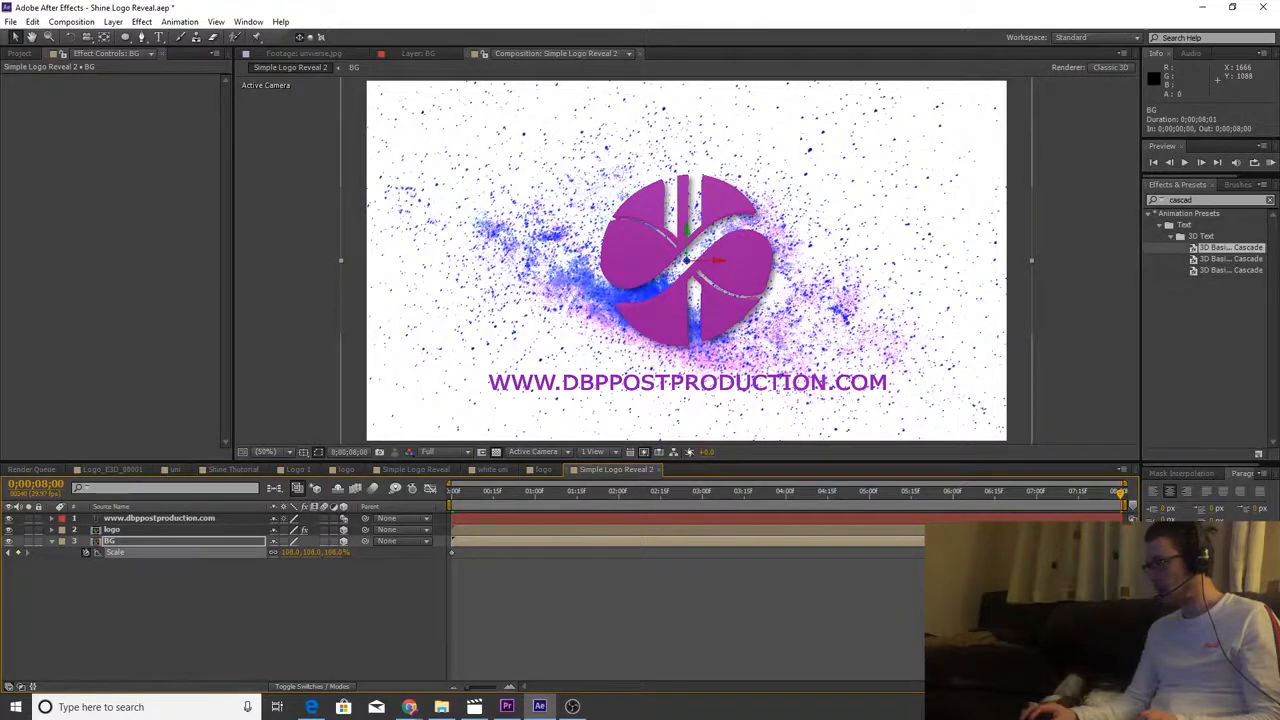
- Apply Easy Ease to the BG layer's Scale keyframes and preview the whole reveal from 0;00;00;00
right_click(1120, 552)
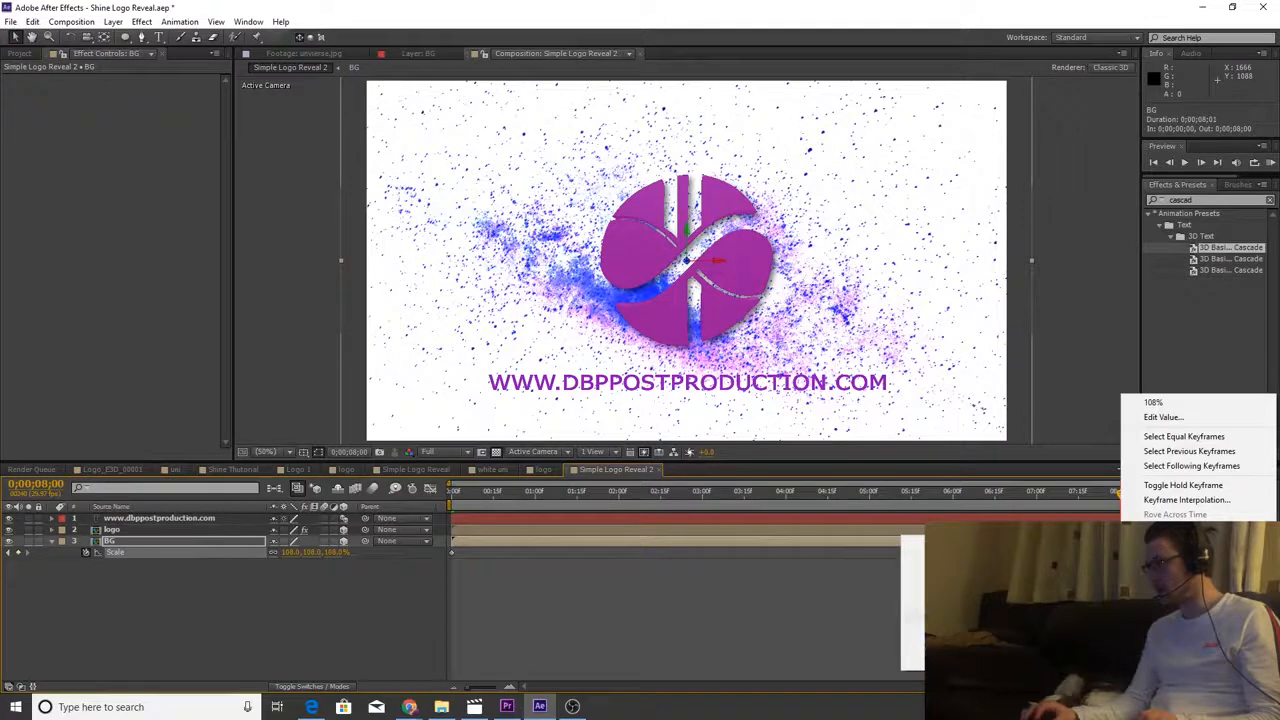
click(970, 602)
drag(481, 588, 405, 531)
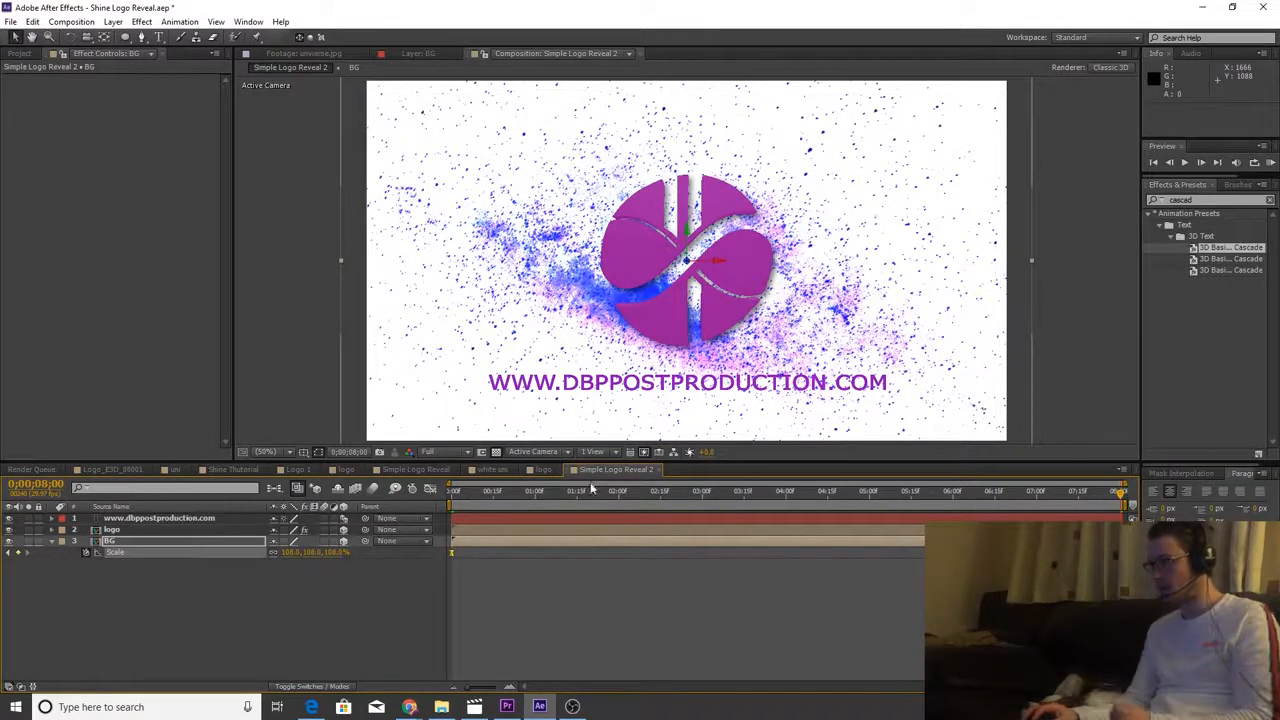
key(Home)
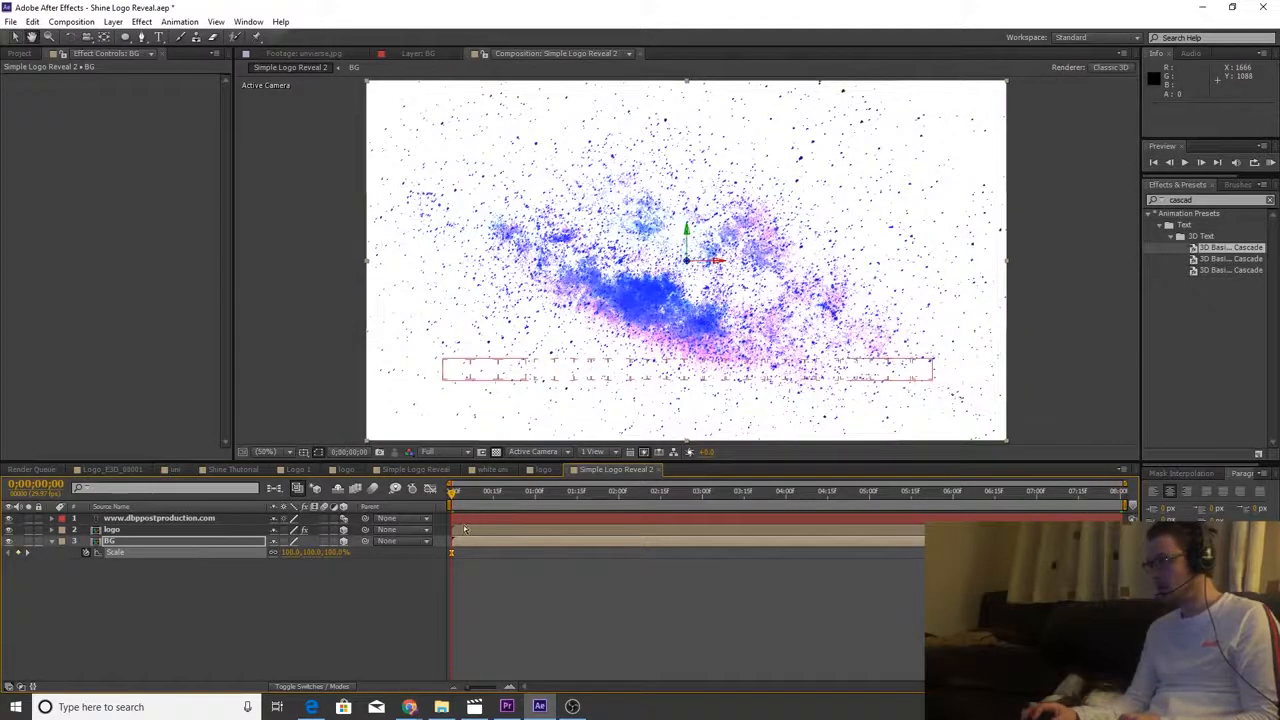
key(space)
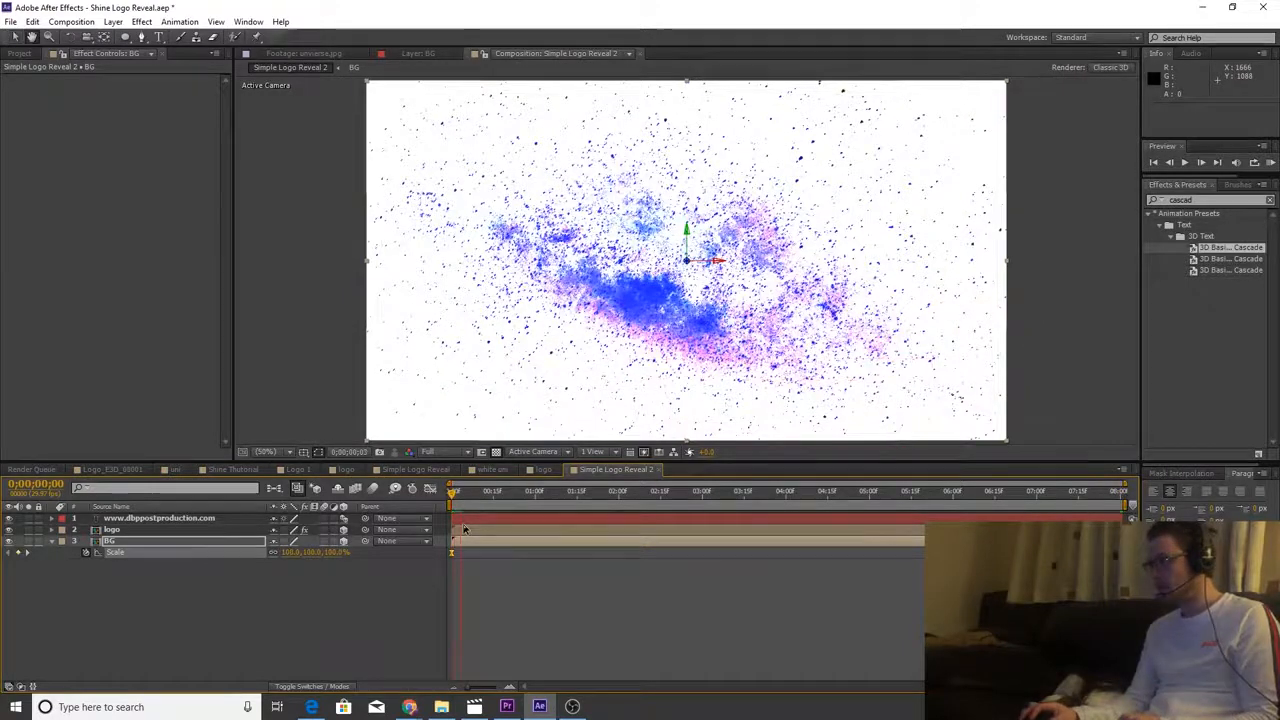